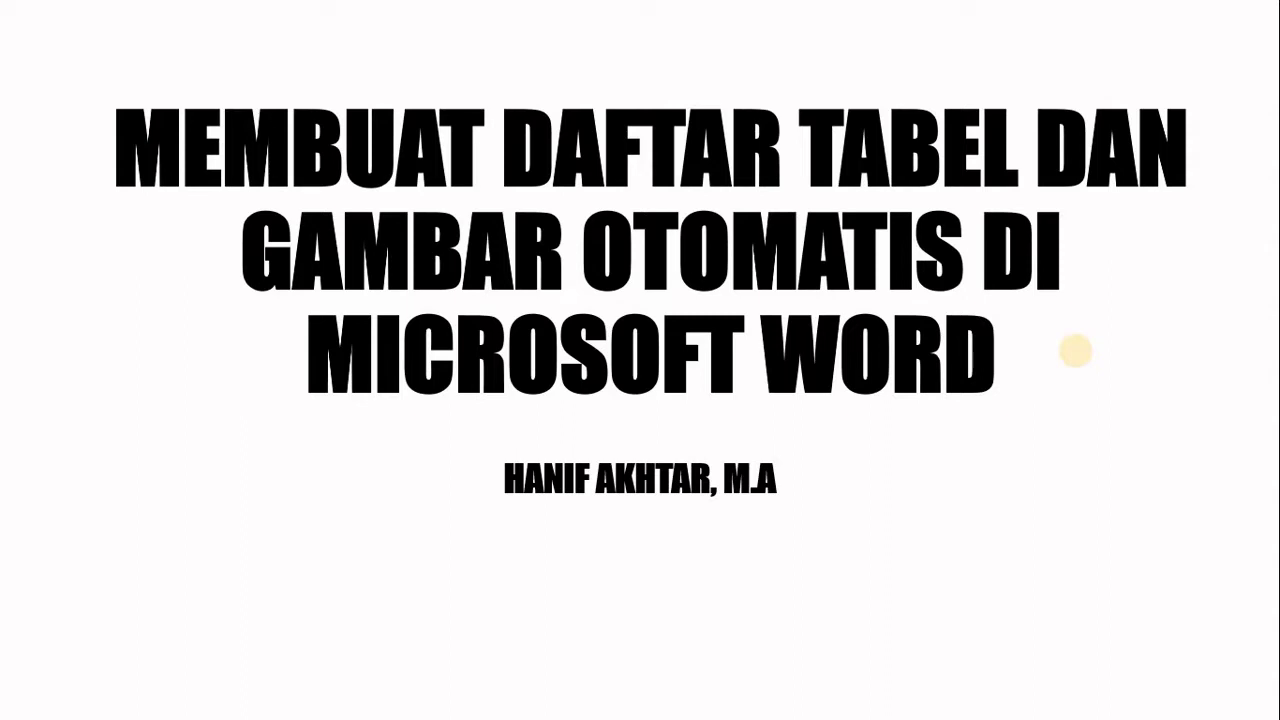
# Switch from the slide show to the proposal document in Word
pyautogui.hotkey('alt', 'Tab')
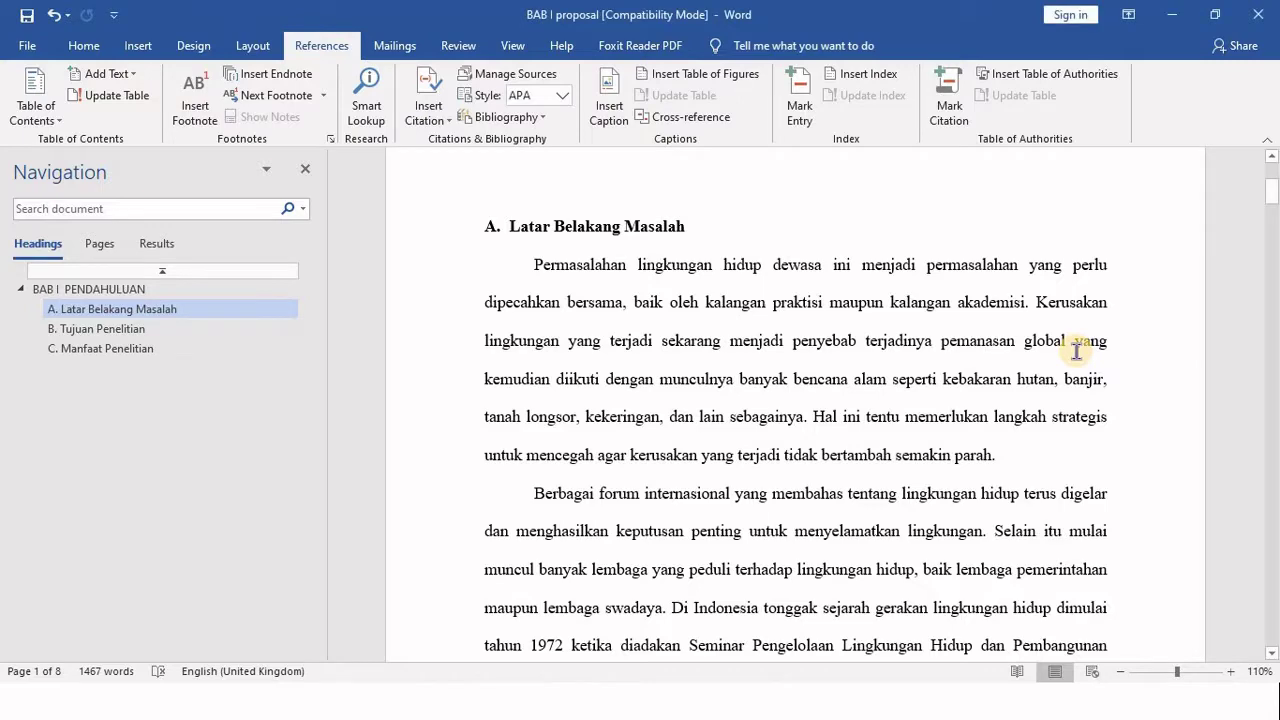
pyautogui.hotkey('alt', 'Tab')
pyautogui.hotkey('alt', 'shift', 'Tab')
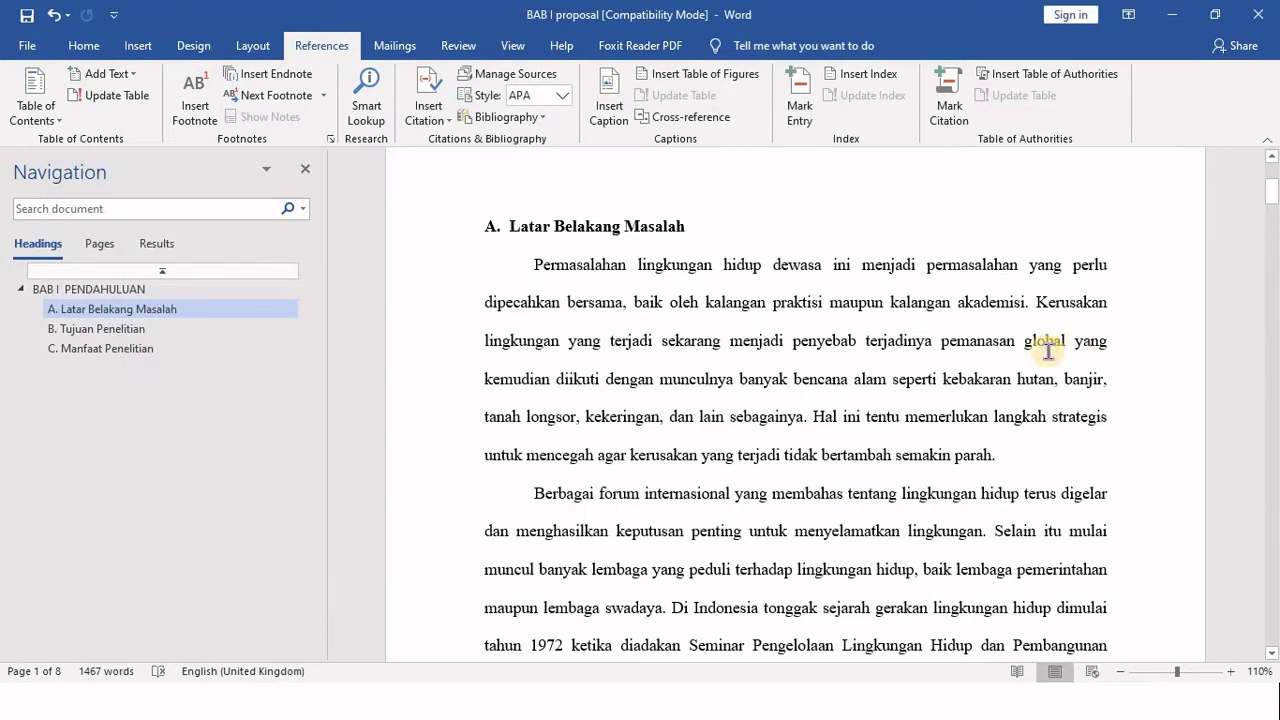
# Scroll to the population chart and its typed Gambar 1 caption on page 2
pyautogui.scroll(3, 924, 349)
pyautogui.moveTo(905, 333)
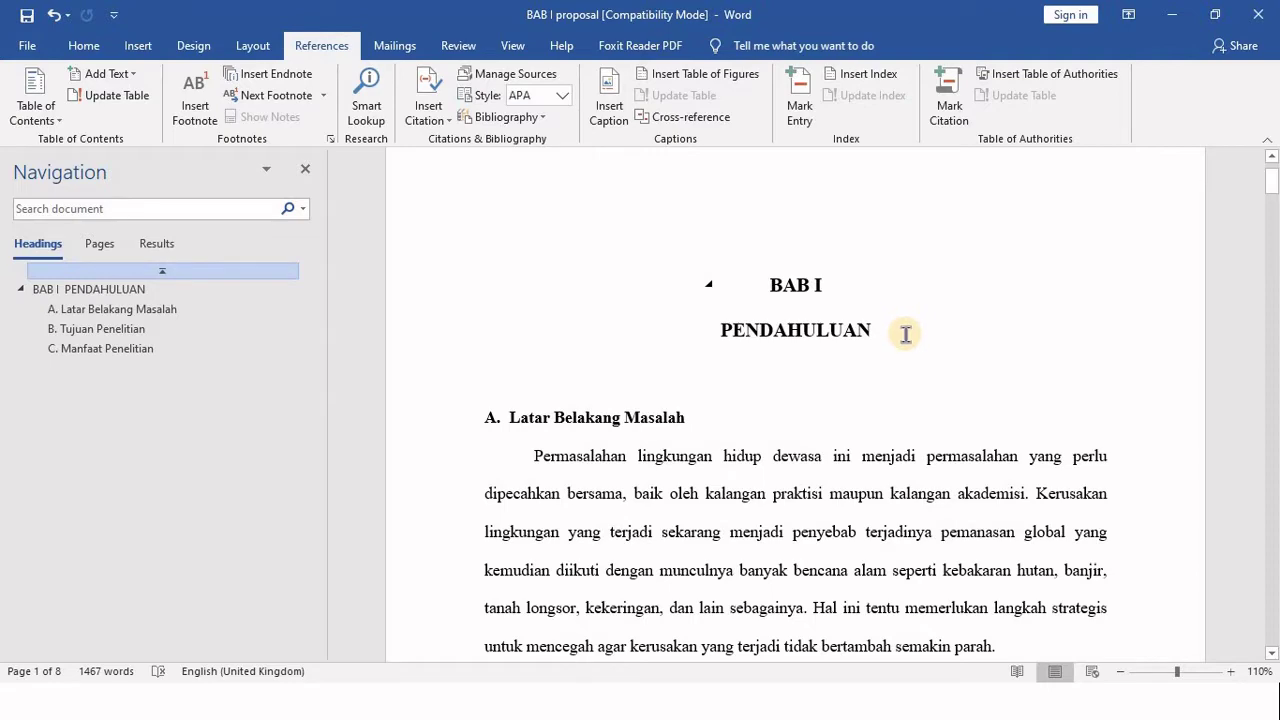
pyautogui.scroll(-5, 903, 332)
pyautogui.scroll(3, 800, 315)
pyautogui.scroll(1, 850, 345)
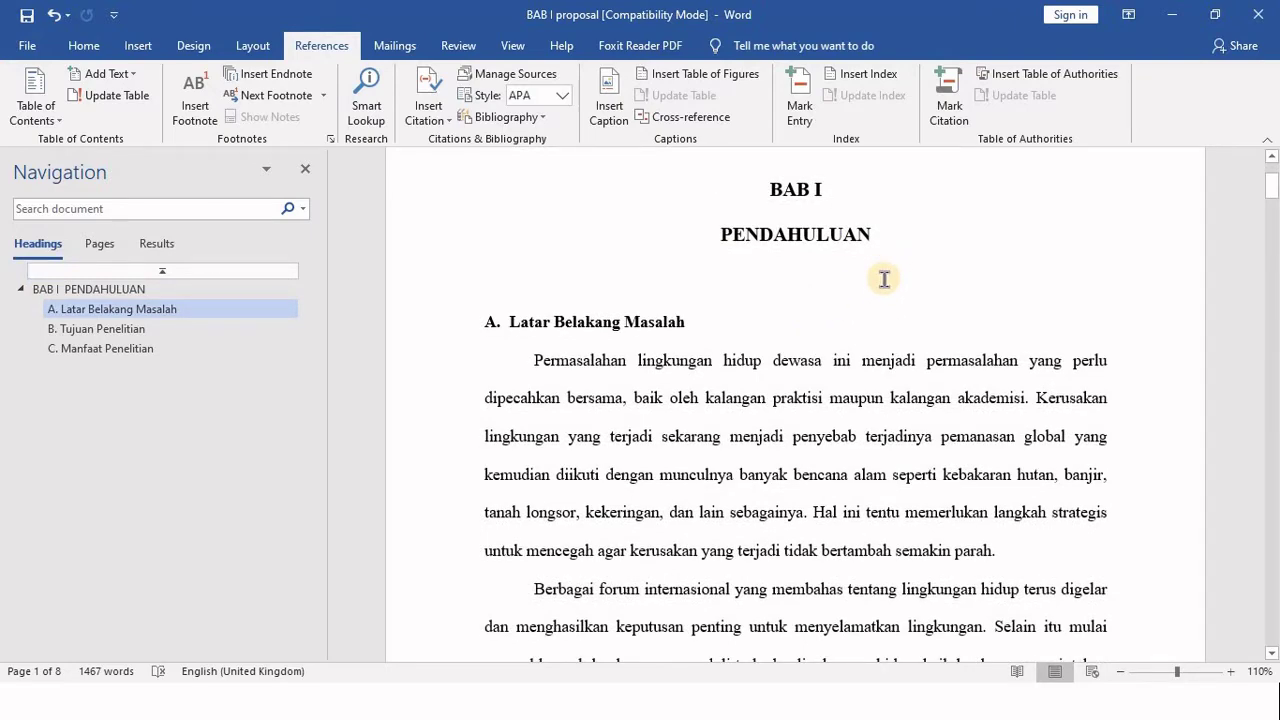
pyautogui.scroll(-1, 884, 279)
pyautogui.scroll(-1, 884, 279)
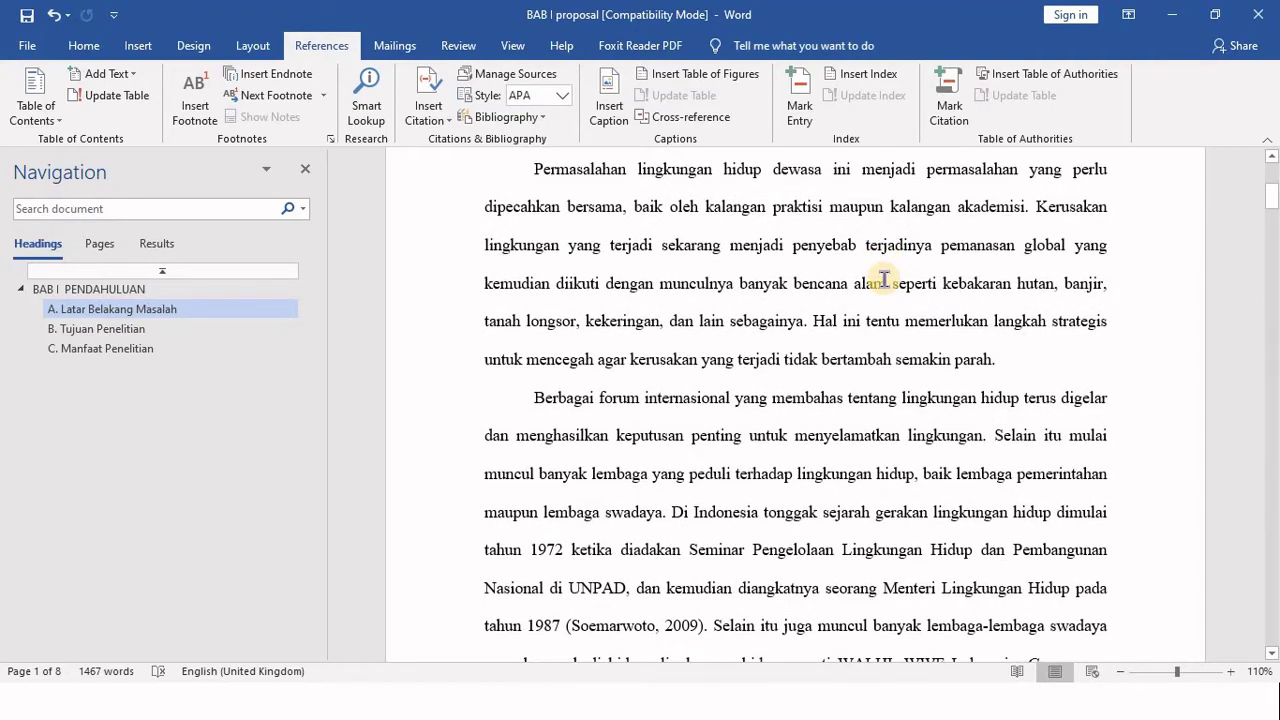
pyautogui.scroll(-1, 884, 279)
pyautogui.scroll(-2, 884, 279)
pyautogui.scroll(-1, 880, 276)
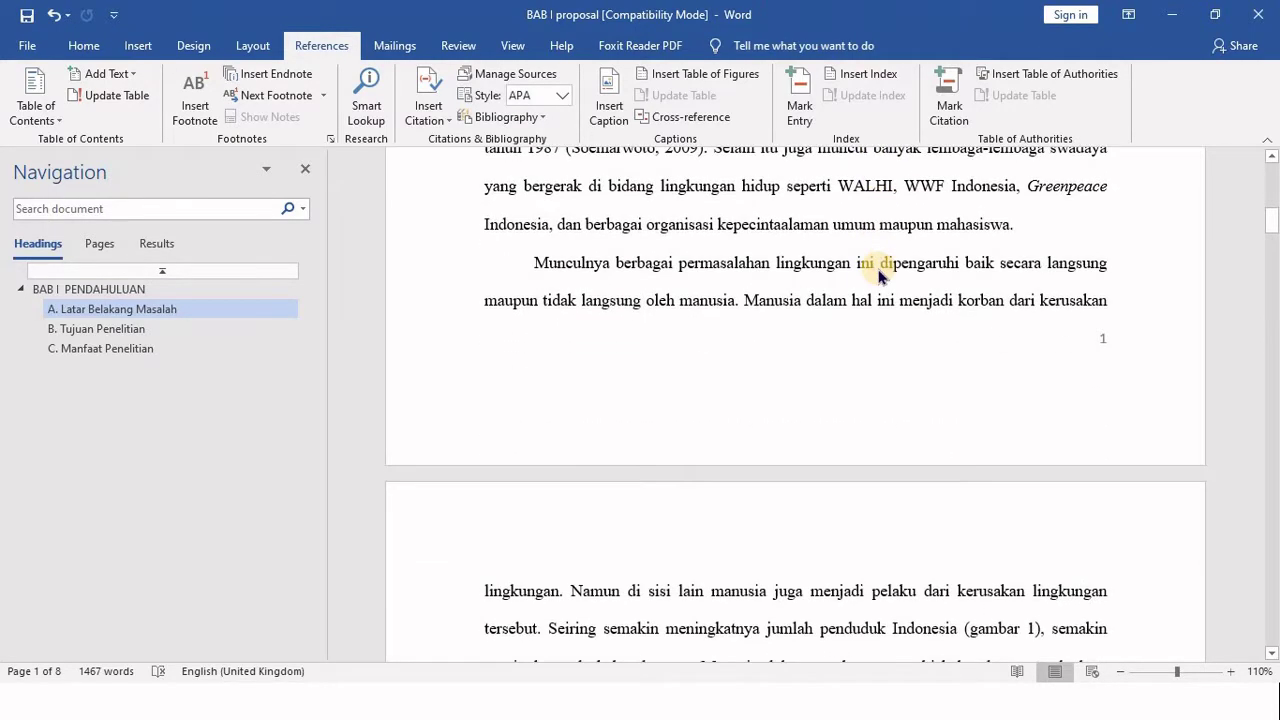
pyautogui.scroll(-1, 880, 276)
pyautogui.scroll(-2, 880, 276)
pyautogui.scroll(-2, 878, 268)
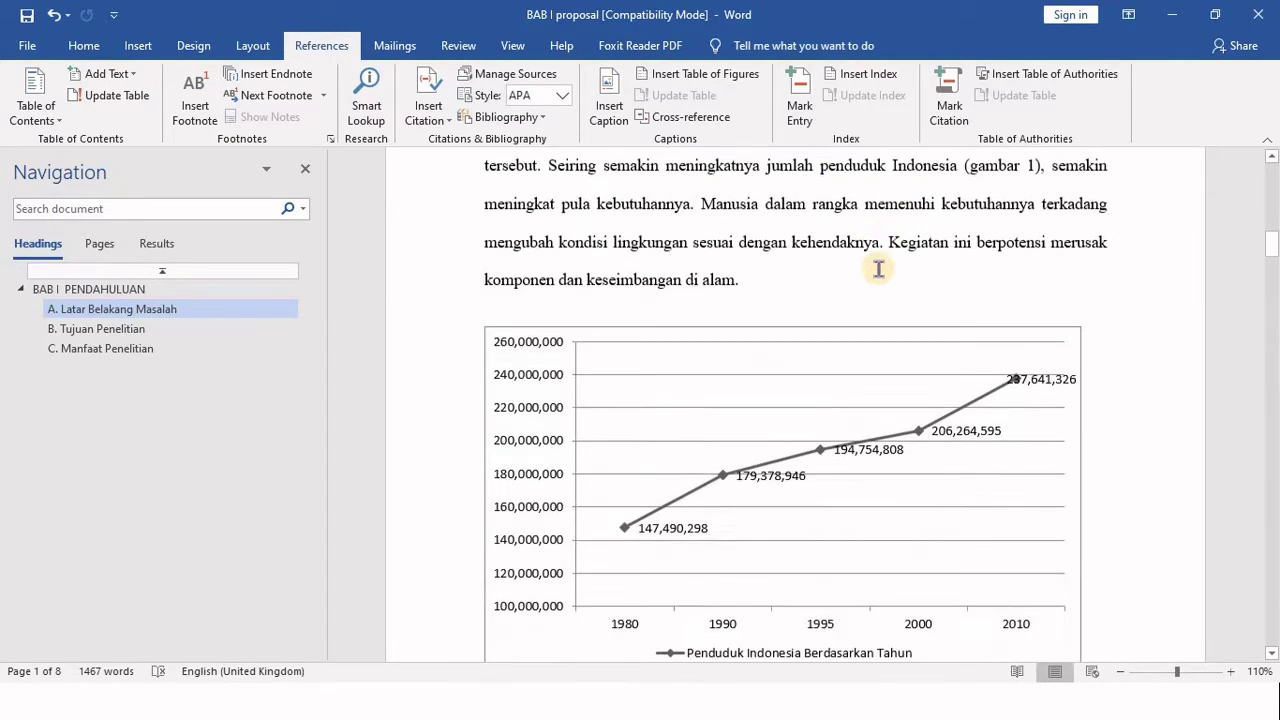
pyautogui.scroll(-1, 920, 276)
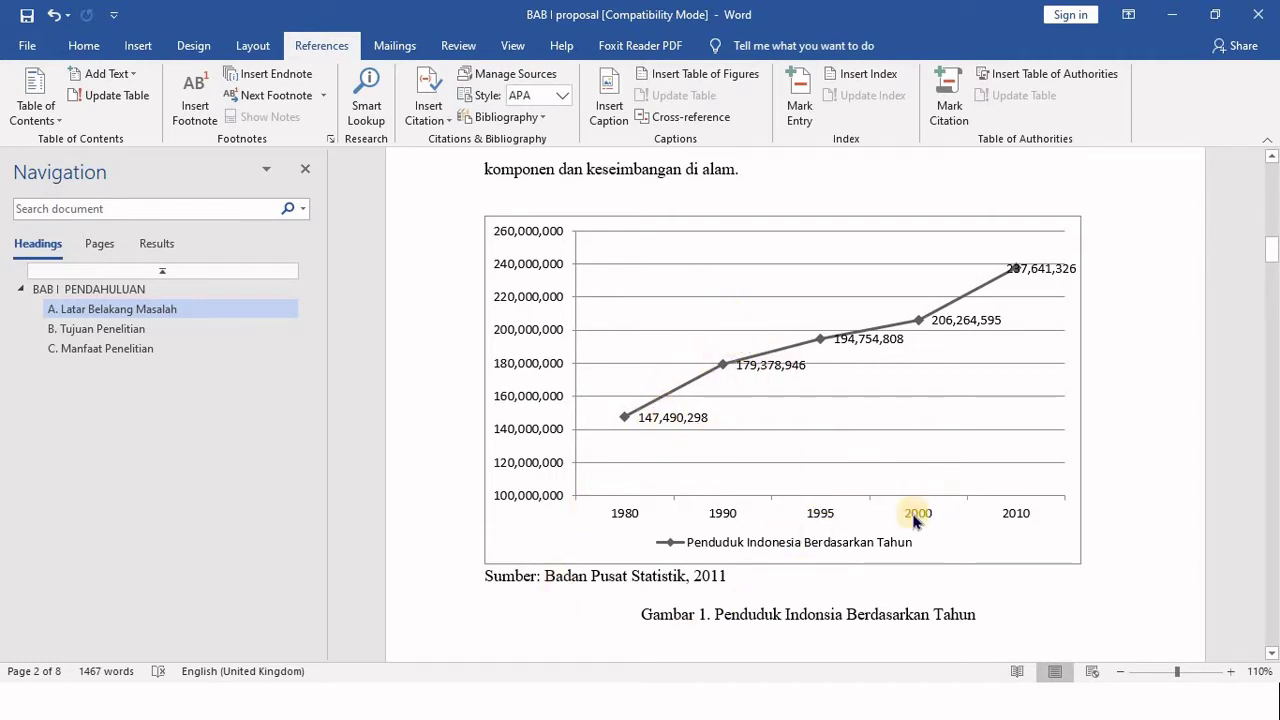
pyautogui.scroll(-2, 917, 518)
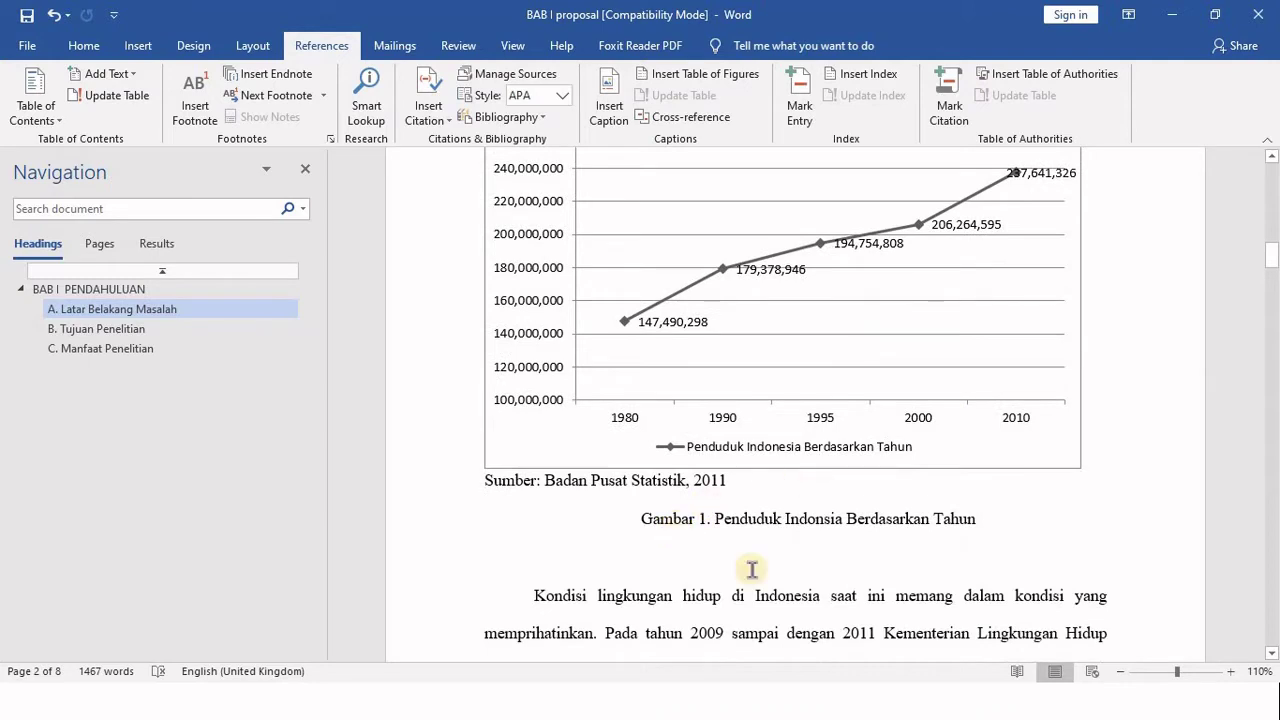
pyautogui.click(84, 45)
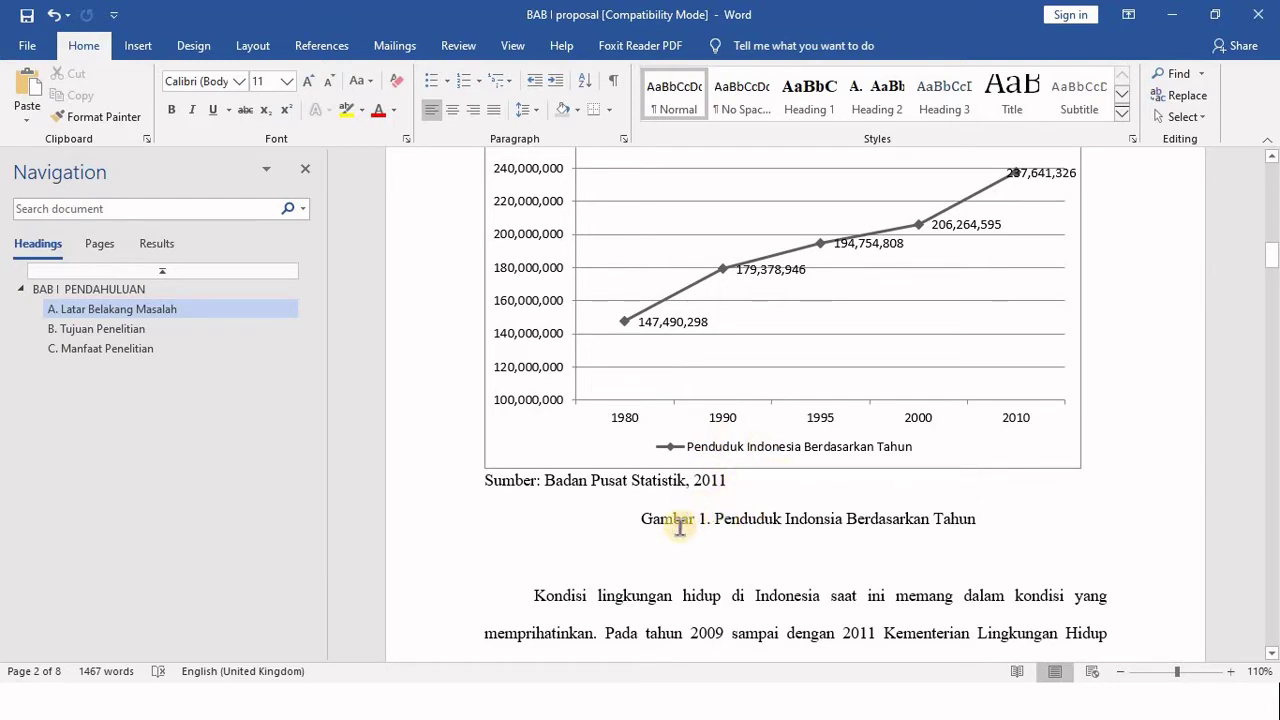
# Delete the typed 'Gambar 1.' so the caption reads 'Penduduk Indonesia Berdasarkan Tahun'
pyautogui.click(679, 530)
pyautogui.doubleClick(679, 530)
pyautogui.click(648, 524)
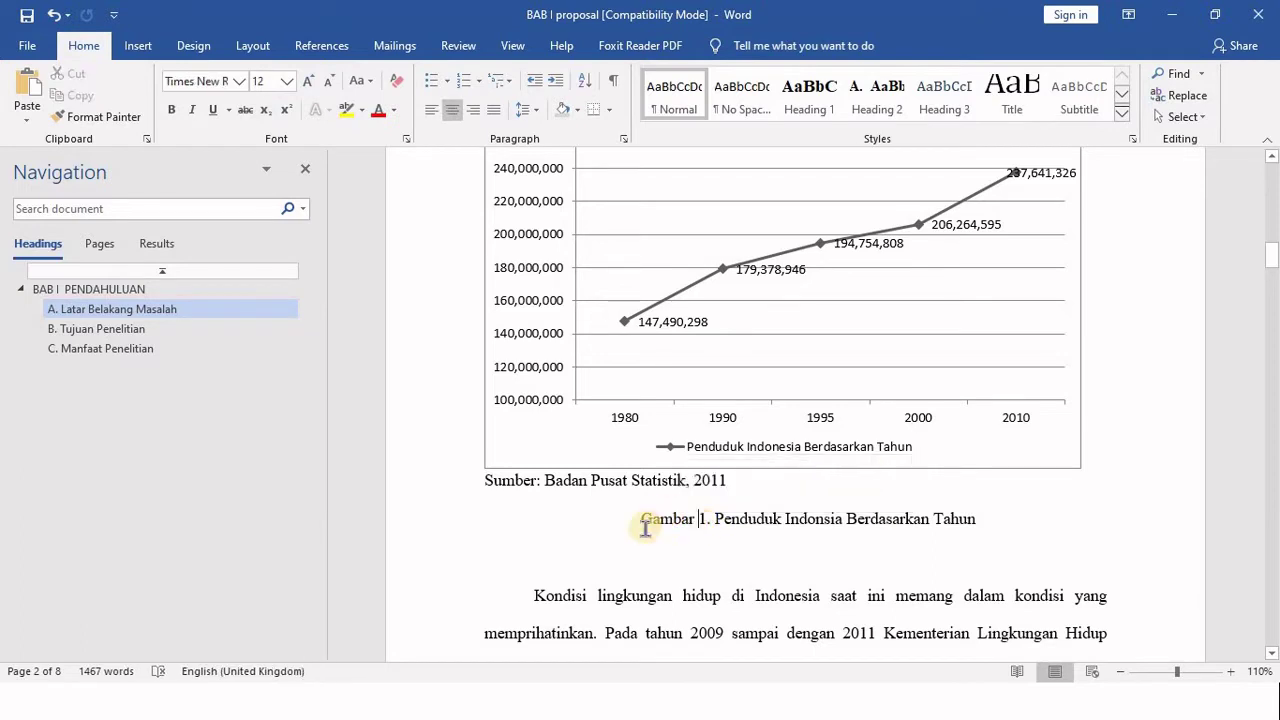
pyautogui.moveTo(677, 527); pyautogui.dragTo(722, 522)
pyautogui.click(703, 521)
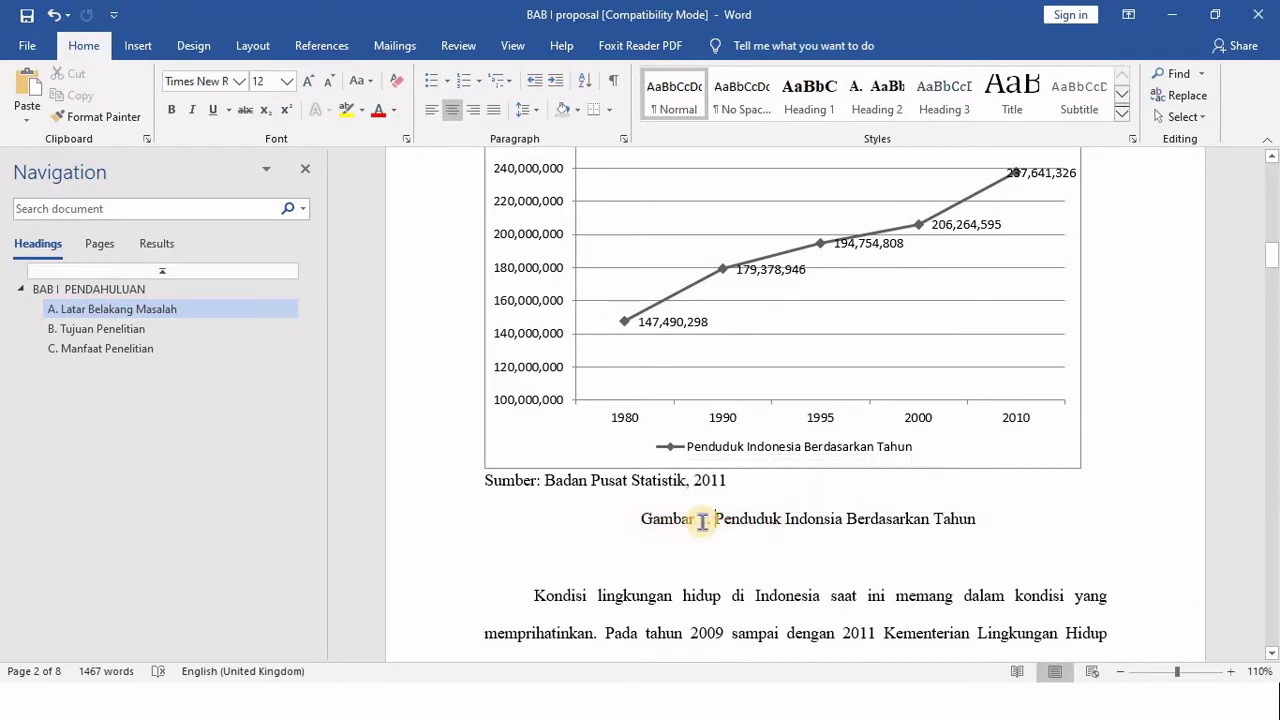
pyautogui.write('1')
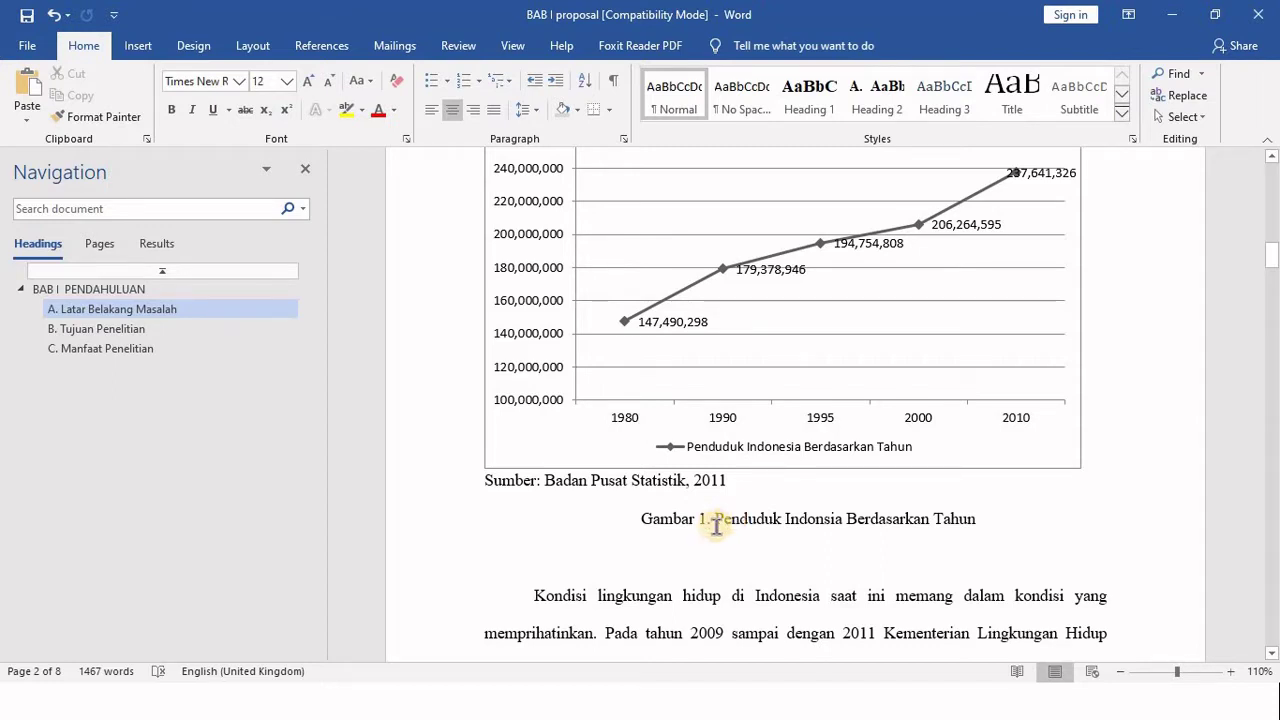
pyautogui.write('.')
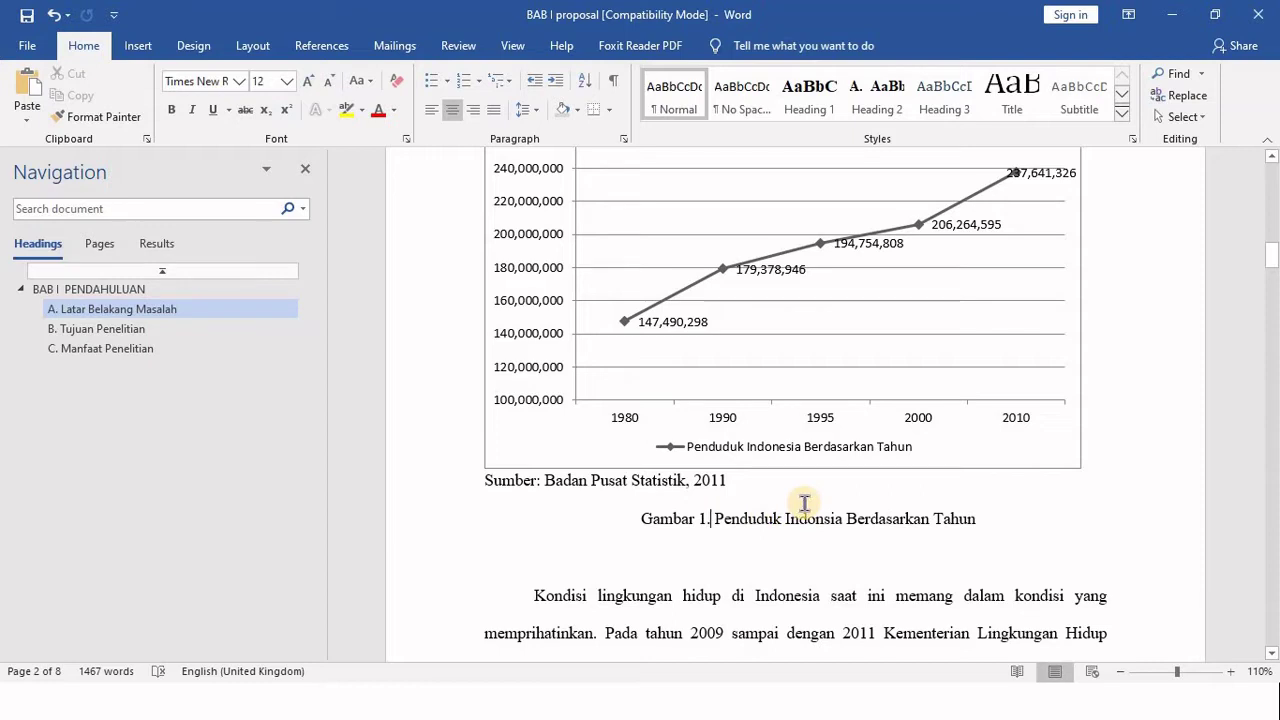
pyautogui.press('BackSpace')
pyautogui.press('BackSpace')
pyautogui.press('BackSpace')
pyautogui.press('BackSpace')
pyautogui.press('BackSpace')
pyautogui.press('BackSpace')
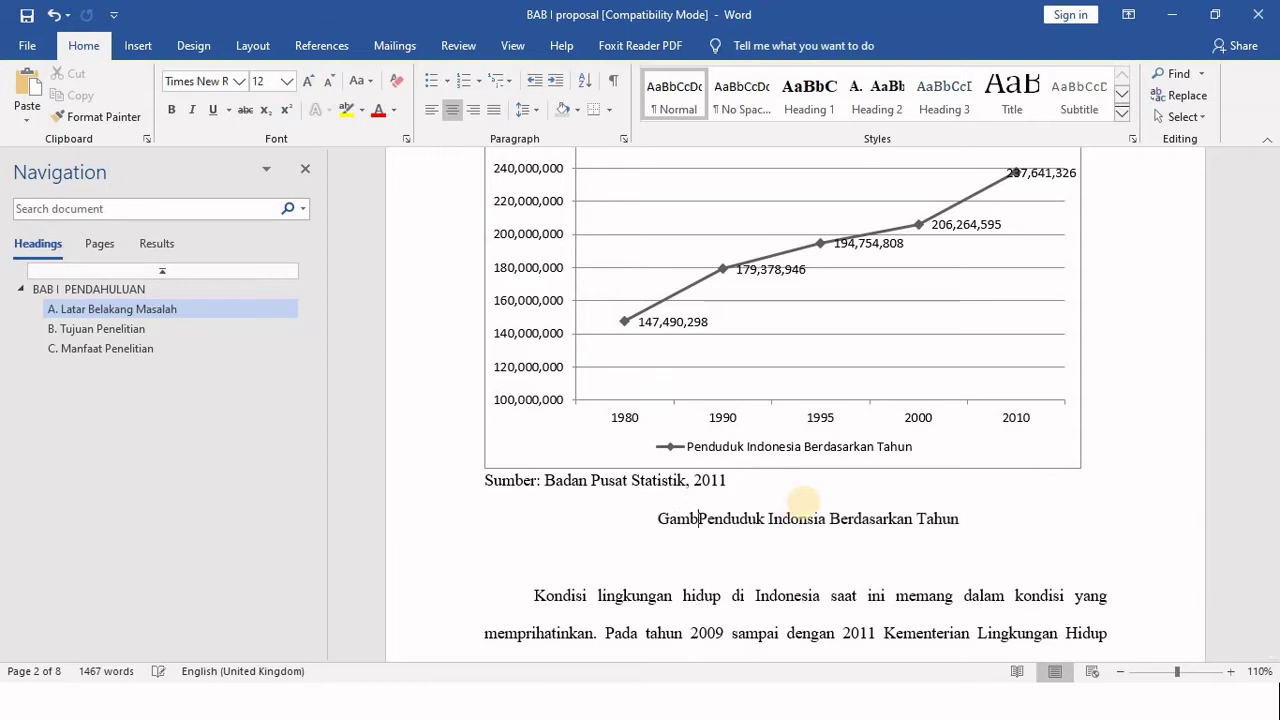
pyautogui.press('BackSpace')
pyautogui.press('BackSpace')
pyautogui.press('BackSpace')
pyautogui.press('BackSpace')
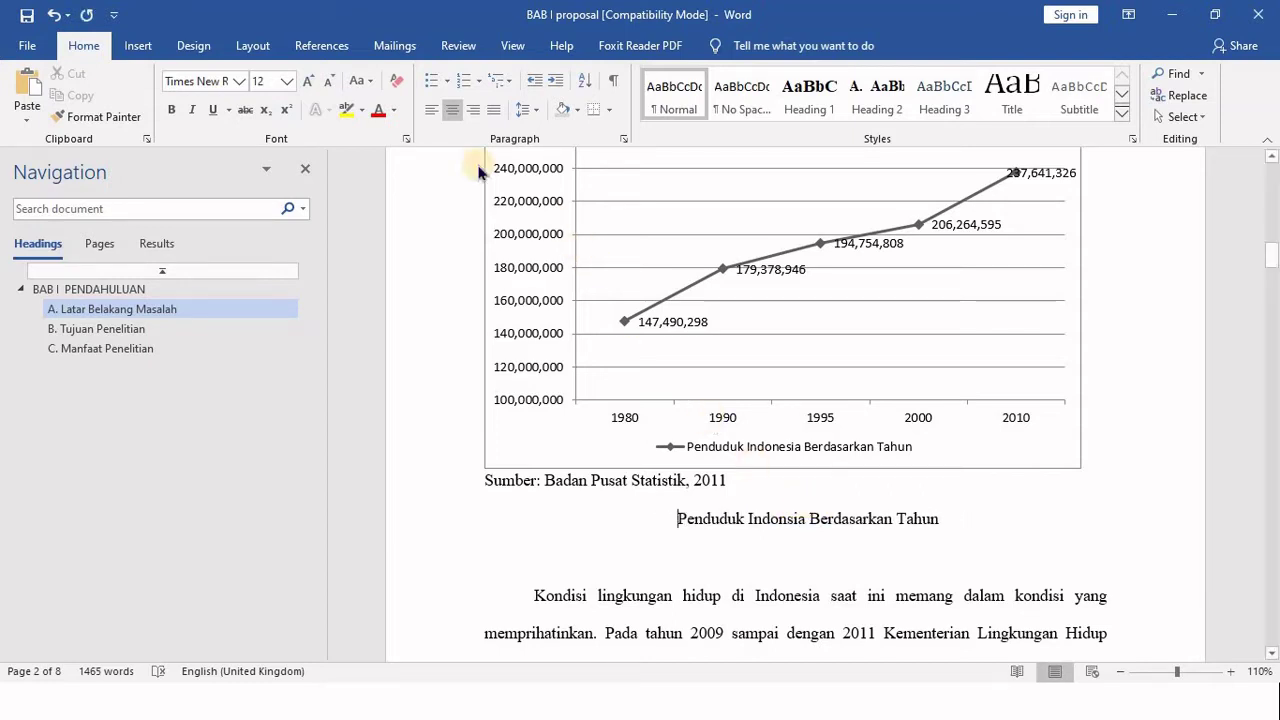
pyautogui.click(322, 46)
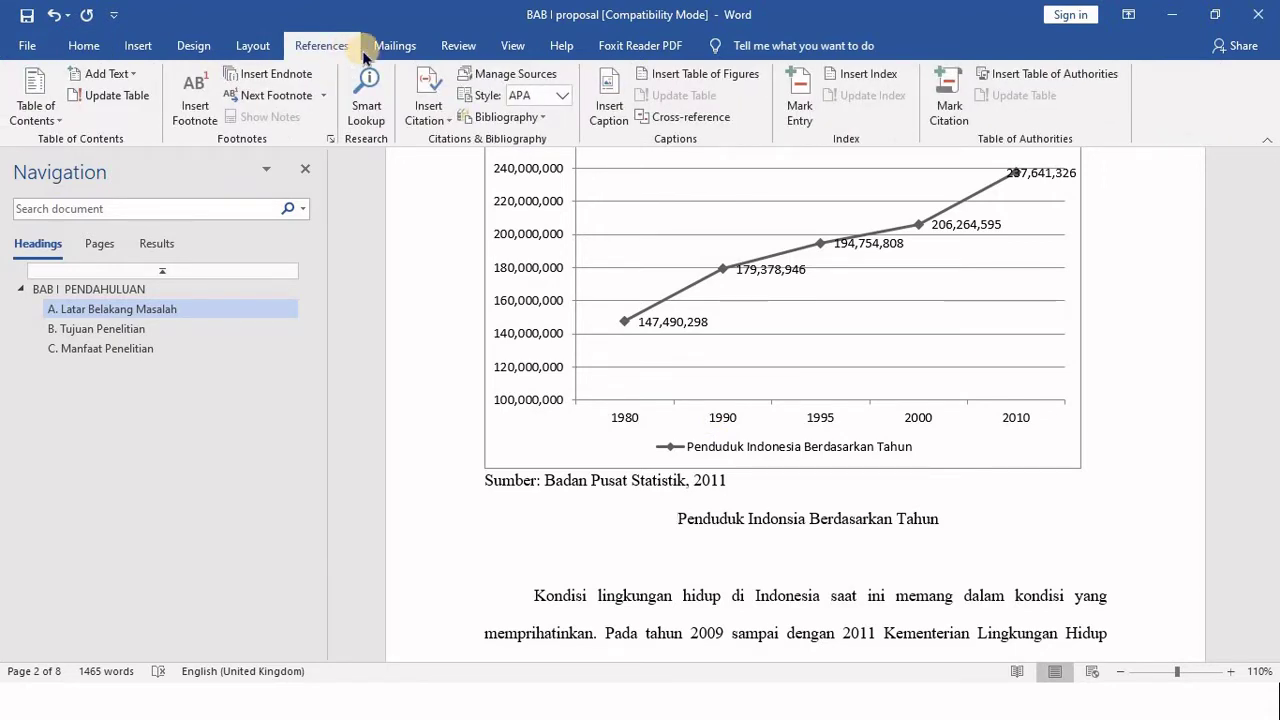
# Create a 'Gambar' caption label and insert an automatic Gambar 1 caption before the chart title
pyautogui.click(621, 95)
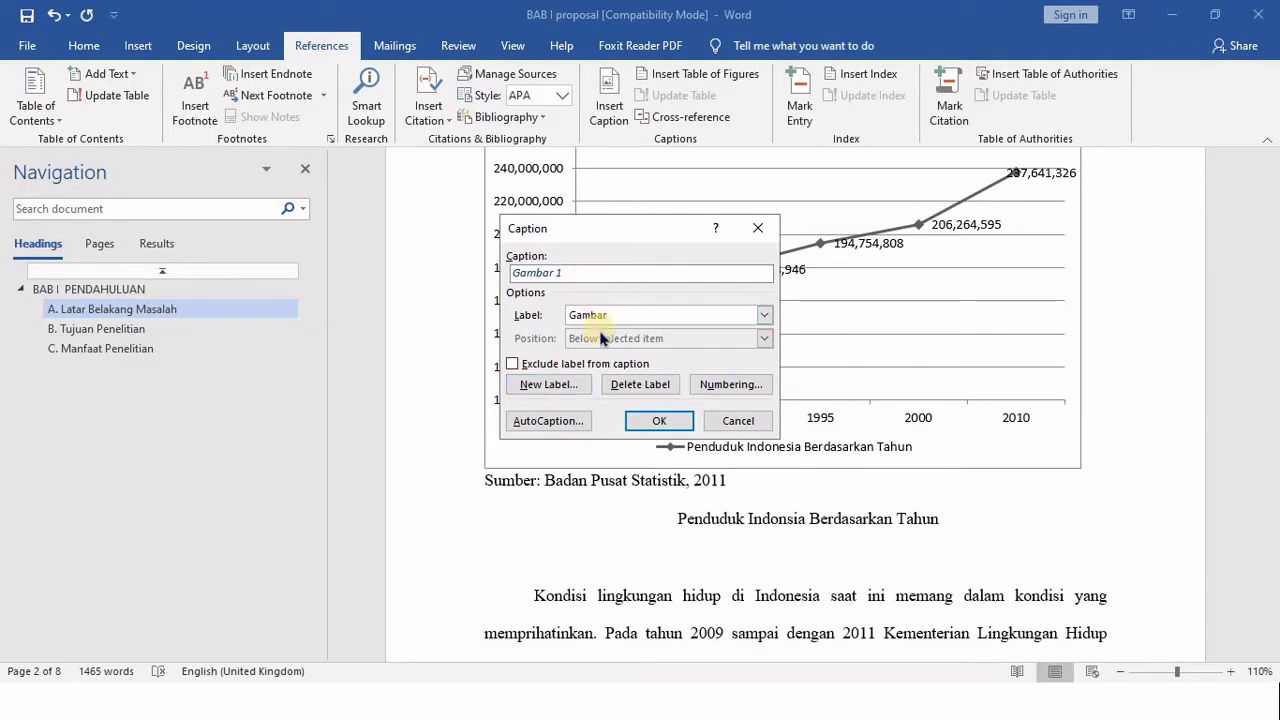
pyautogui.click(554, 388)
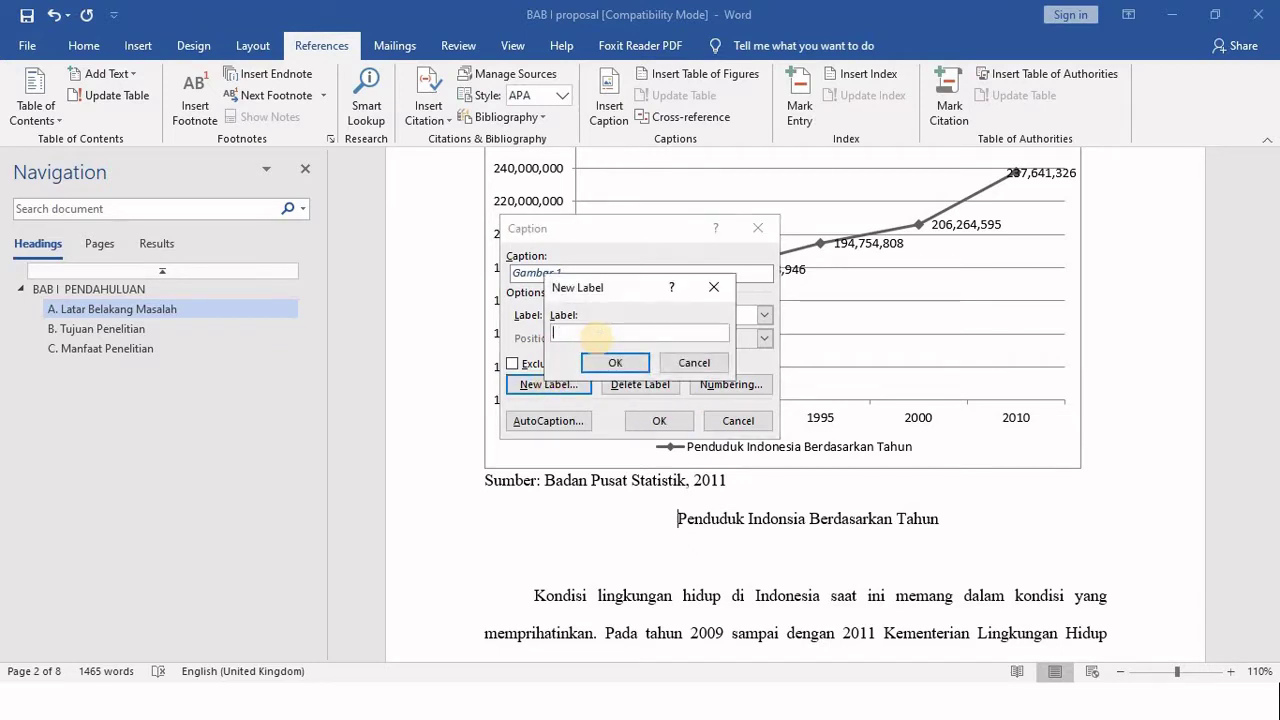
pyautogui.write('Gambar')
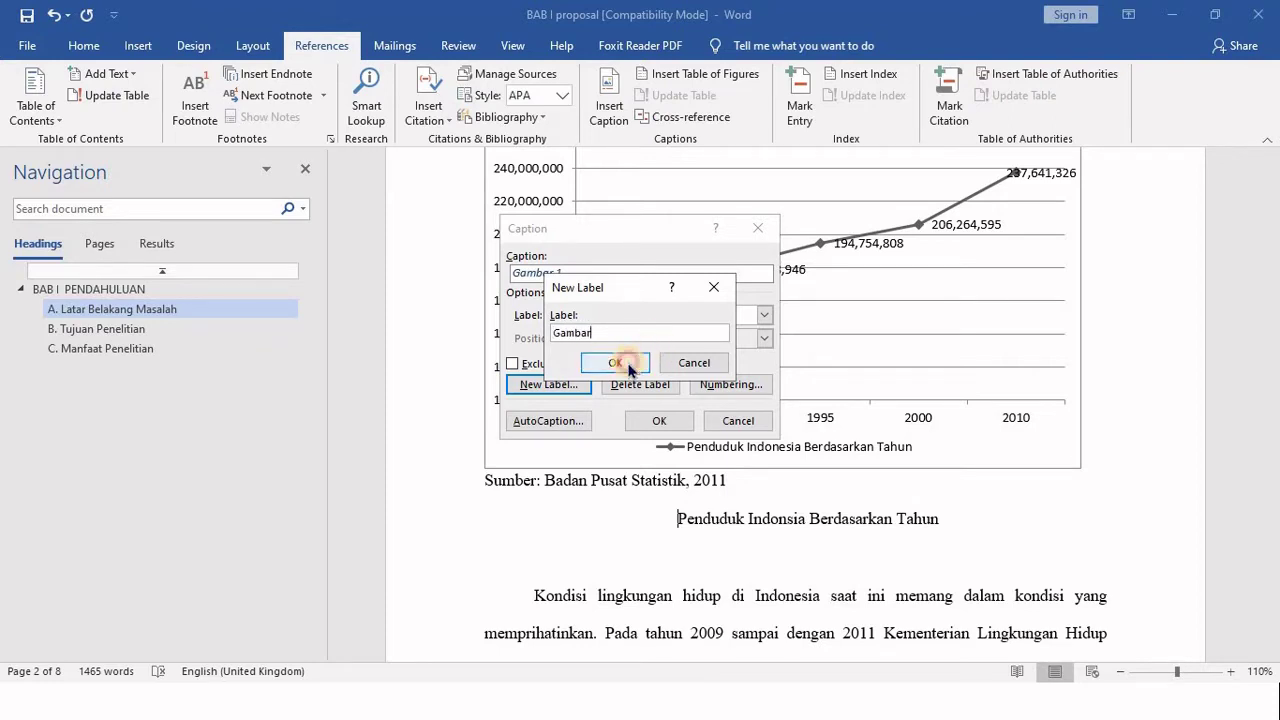
pyautogui.click(616, 363)
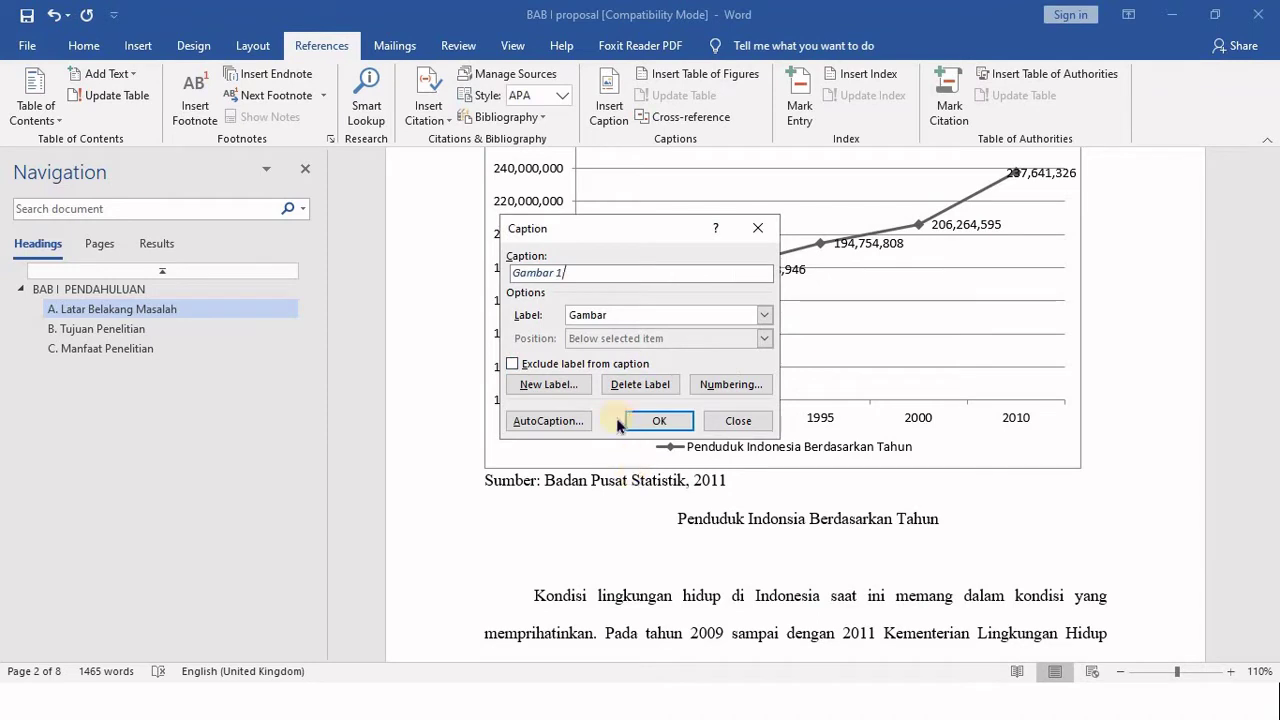
pyautogui.click(668, 312)
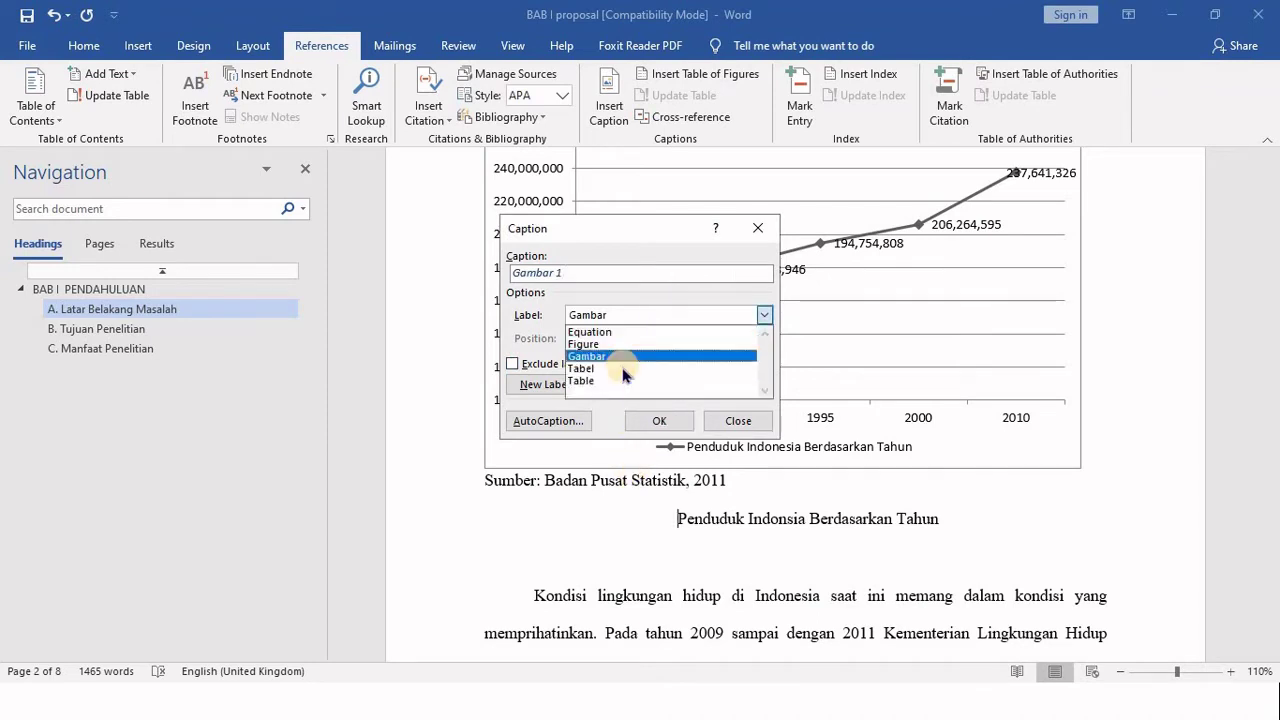
pyautogui.click(650, 357)
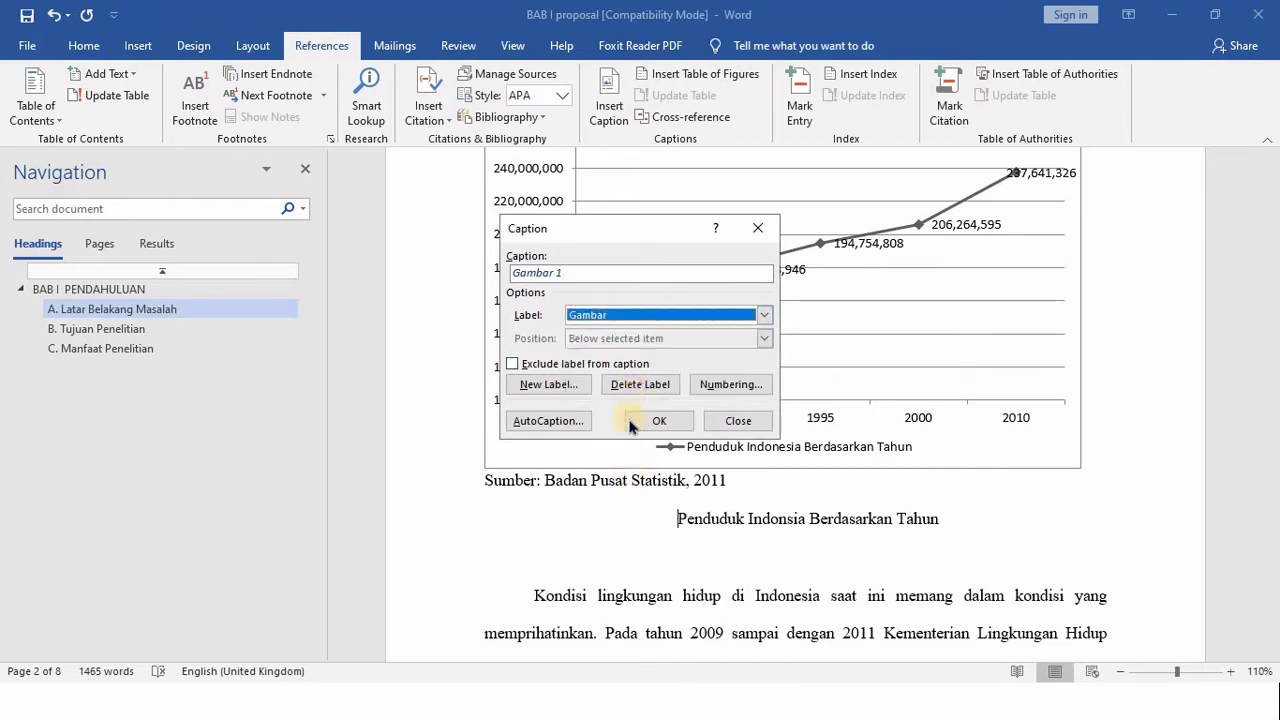
pyautogui.click(652, 422)
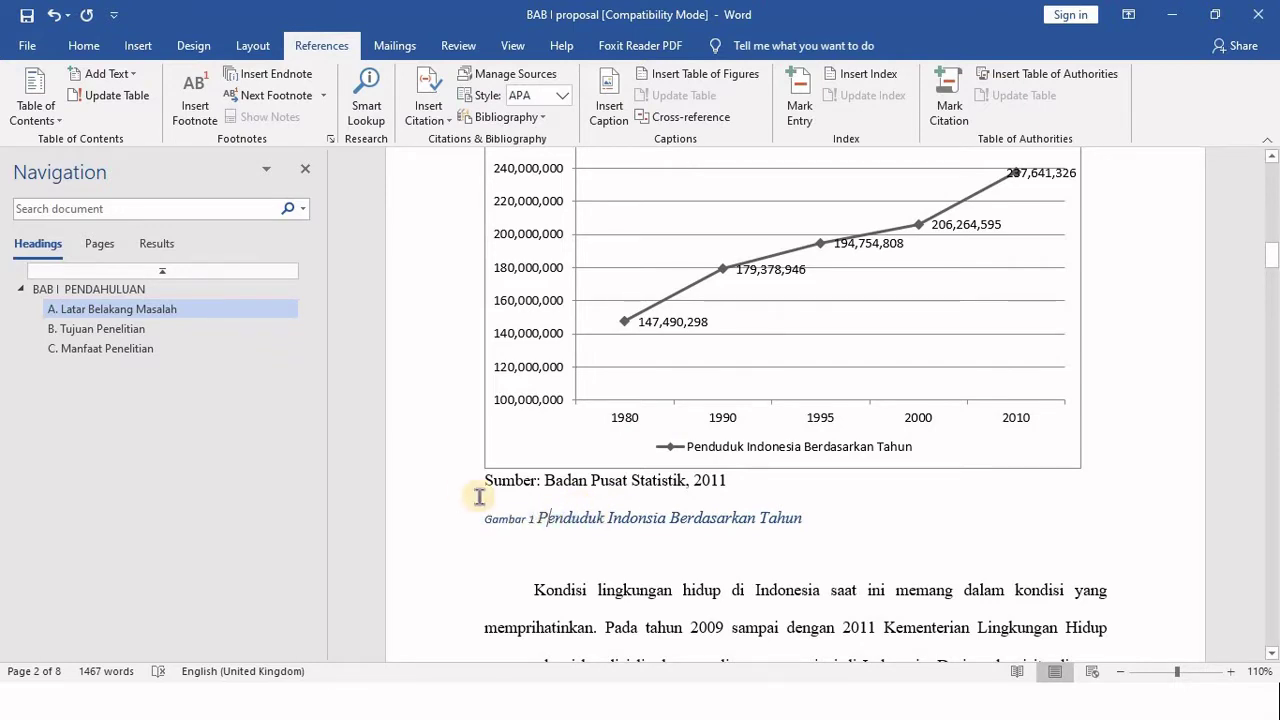
# Set the whole Gambar 1 caption line to Times New Roman, 12 pt
pyautogui.press('Left')
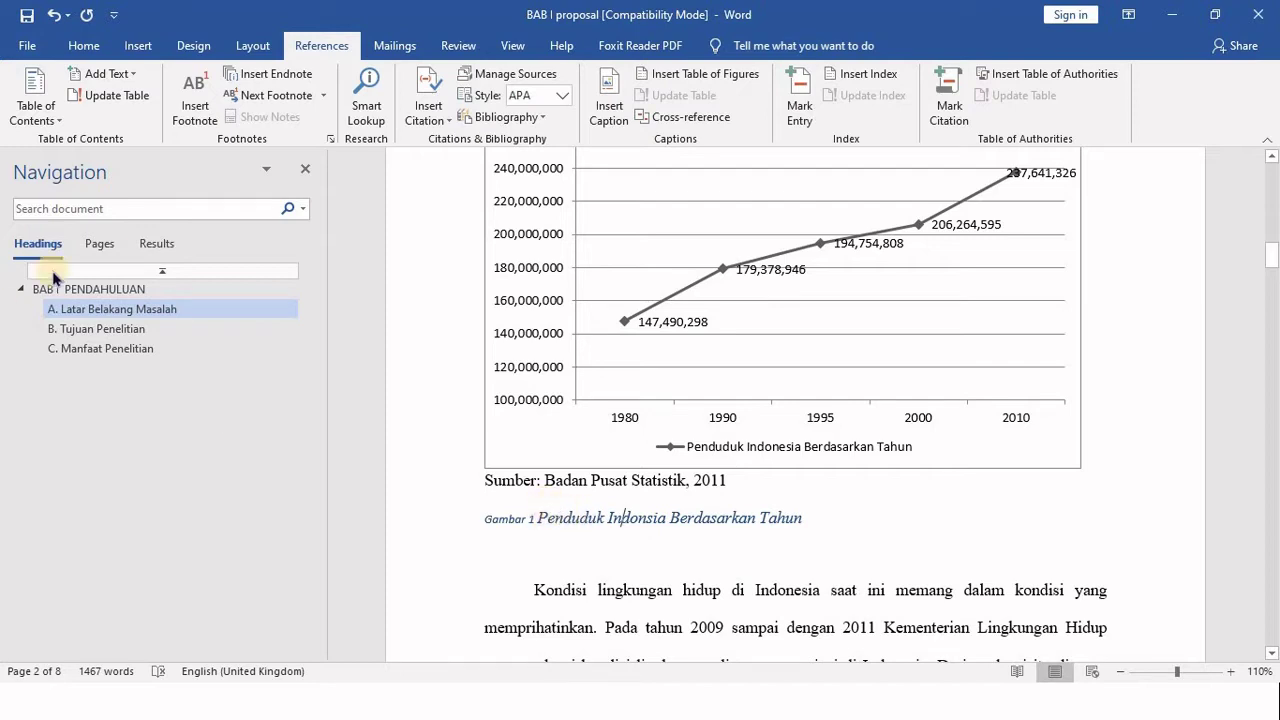
pyautogui.click(90, 46)
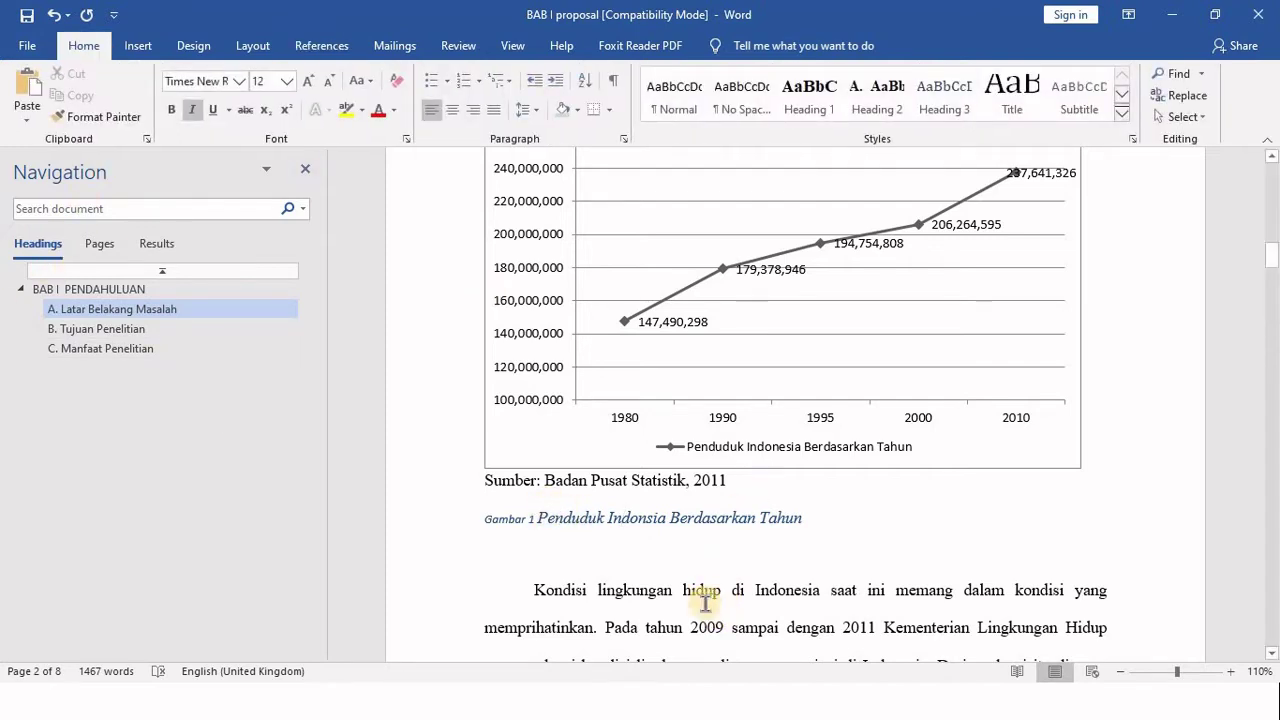
pyautogui.click(645, 587)
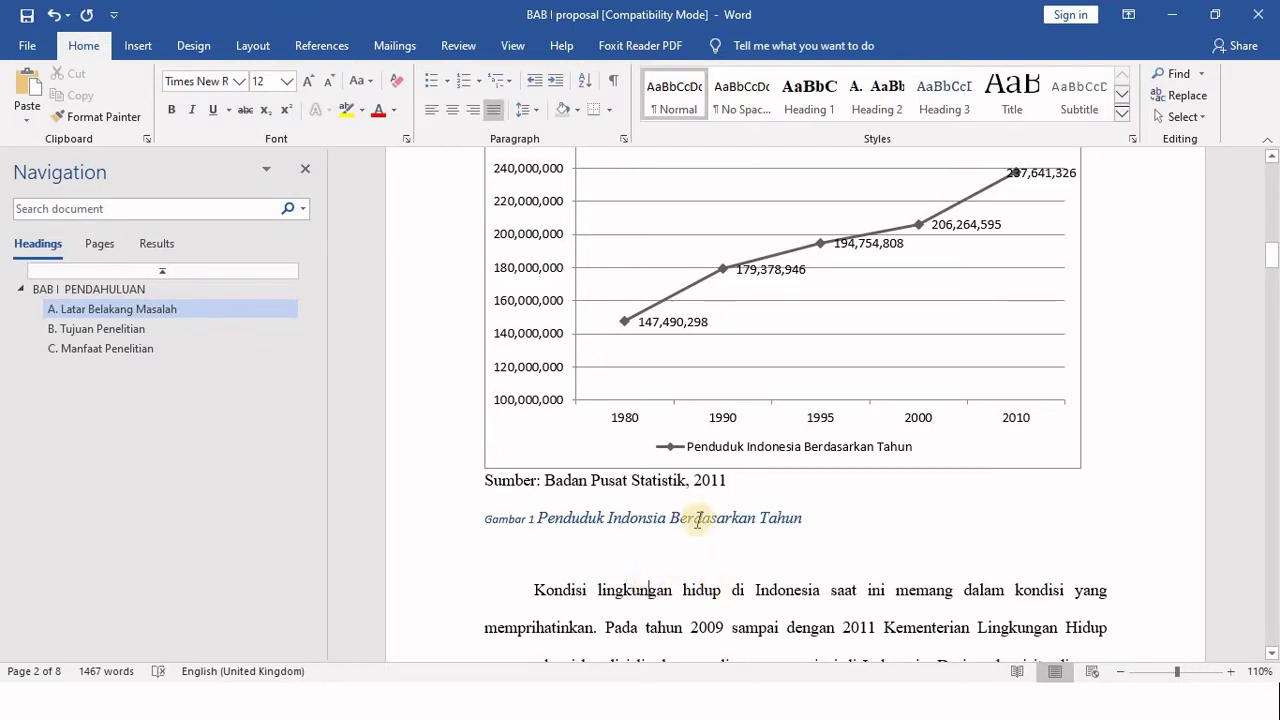
pyautogui.tripleClick(698, 520)
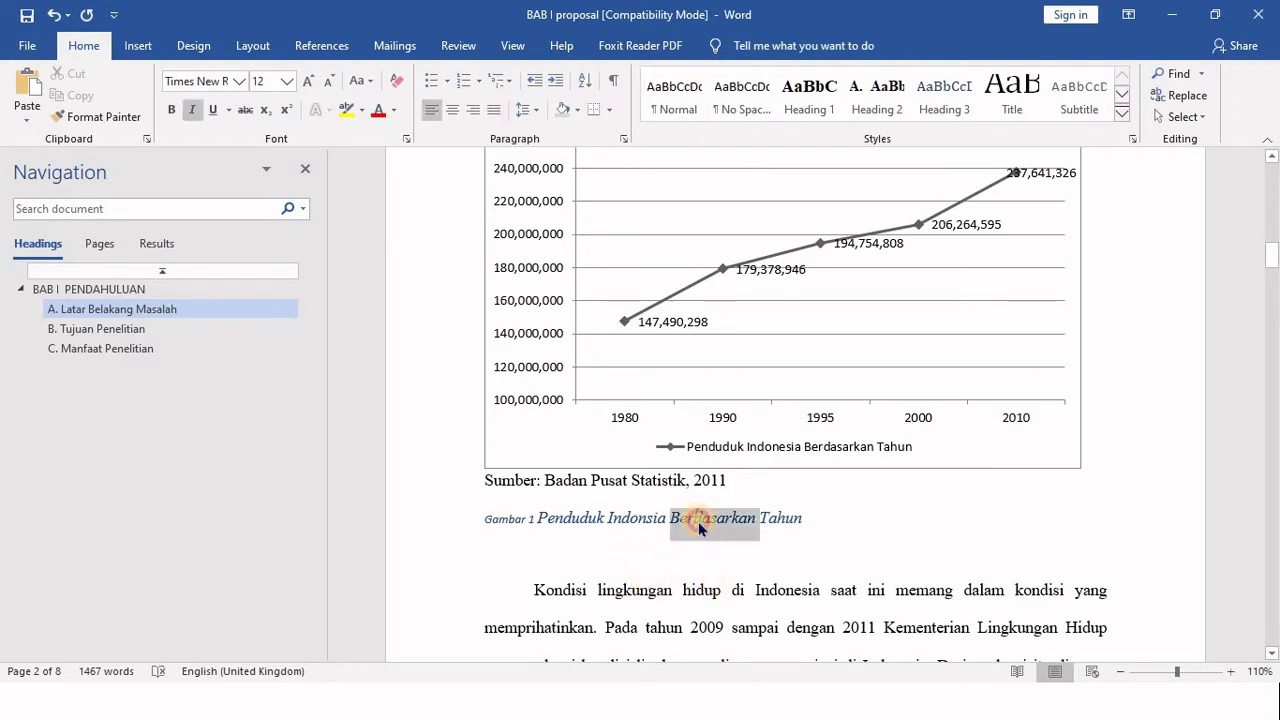
pyautogui.click(215, 87)
pyautogui.write('Times')
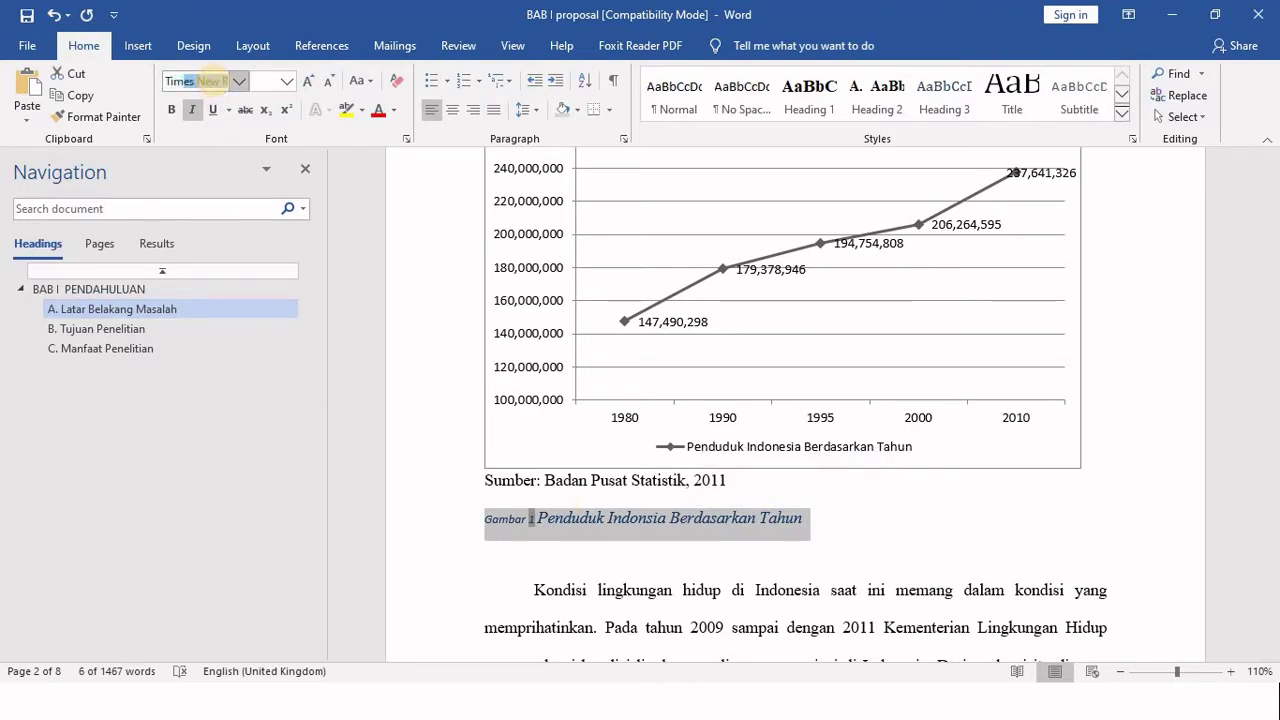
pyautogui.press('Return')
pyautogui.write('12')
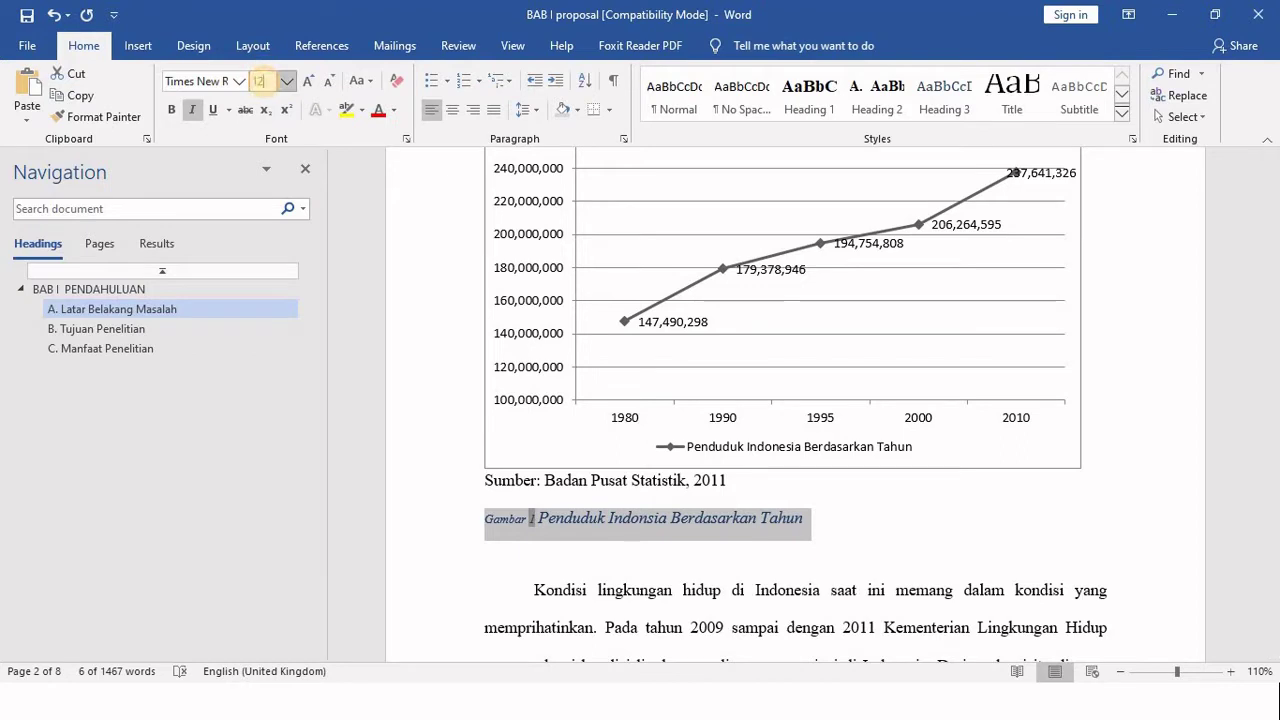
pyautogui.press('Return')
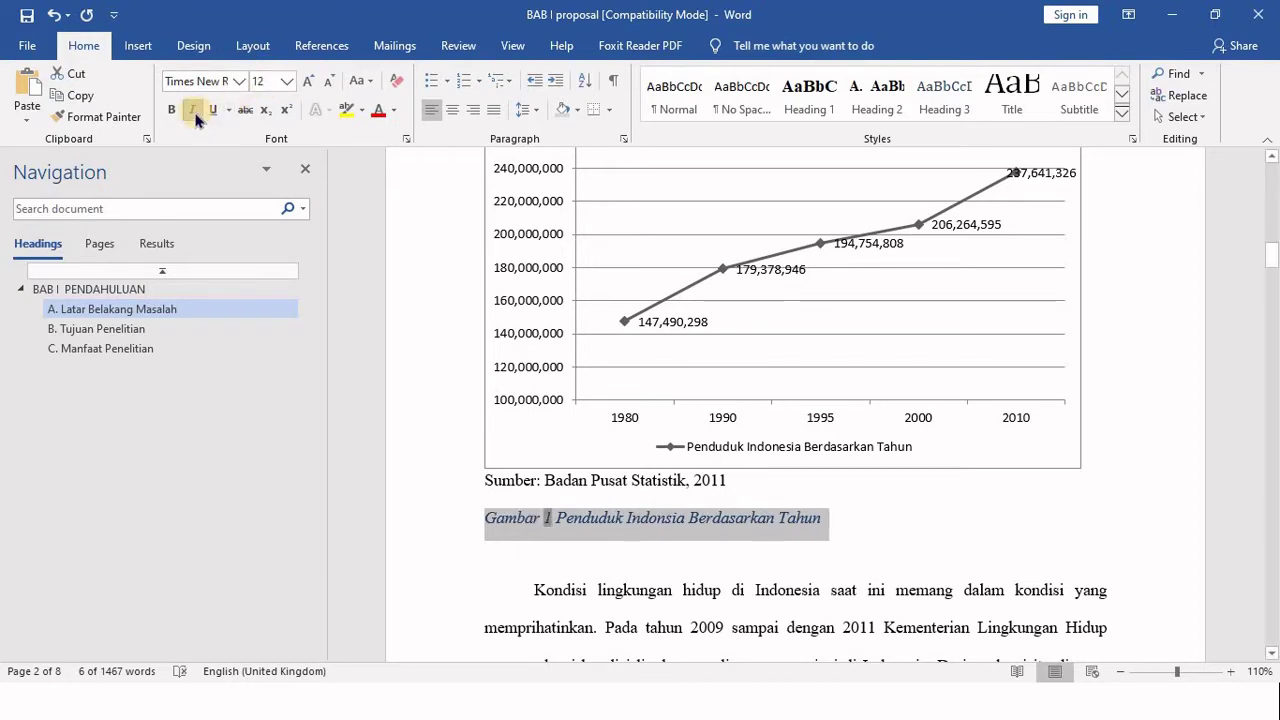
# Remove the caption's italics, make it black, and centre it under the chart
pyautogui.click(194, 112)
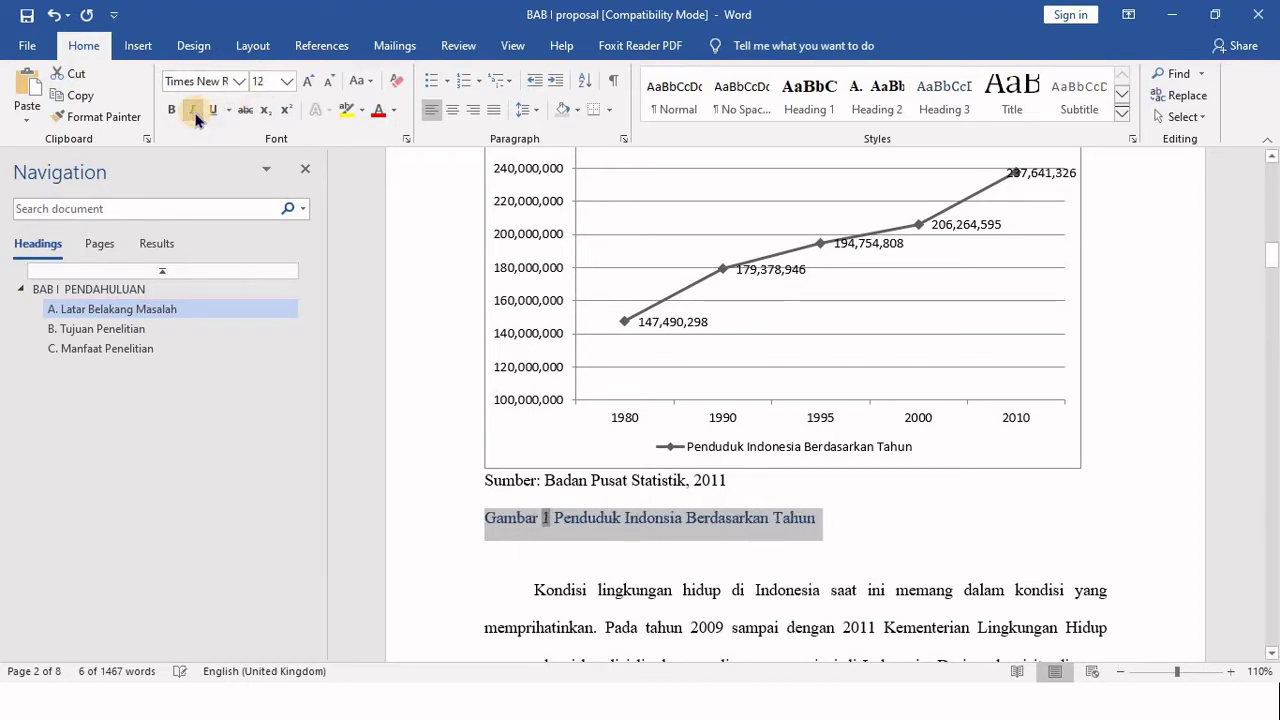
pyautogui.click(393, 118)
pyautogui.click(410, 133)
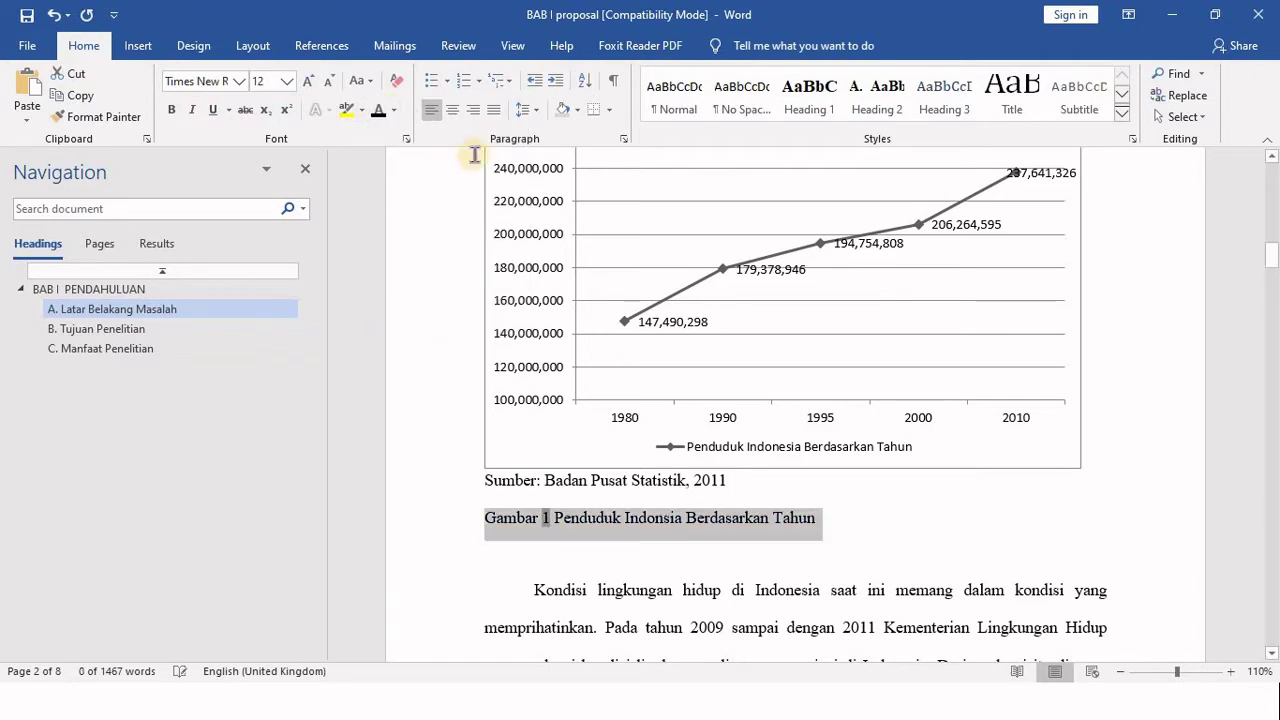
pyautogui.click(455, 112)
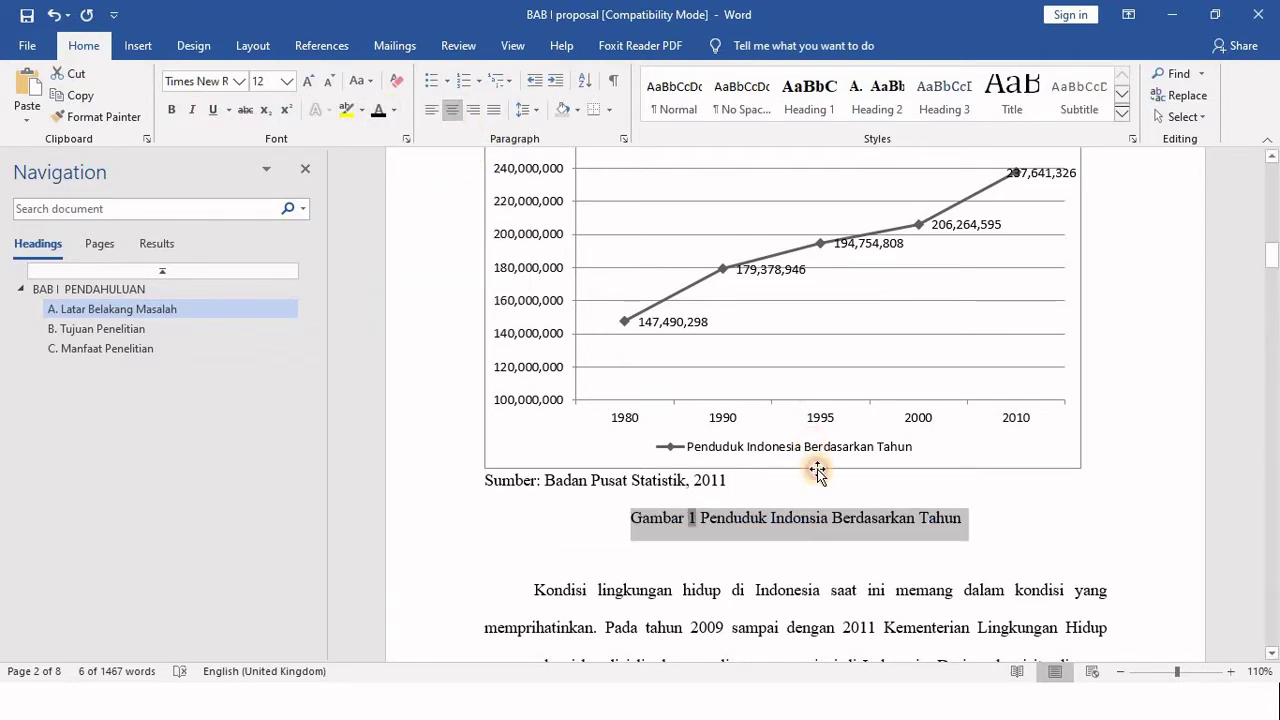
pyautogui.click(815, 468)
pyautogui.click(818, 491)
pyautogui.click(876, 548)
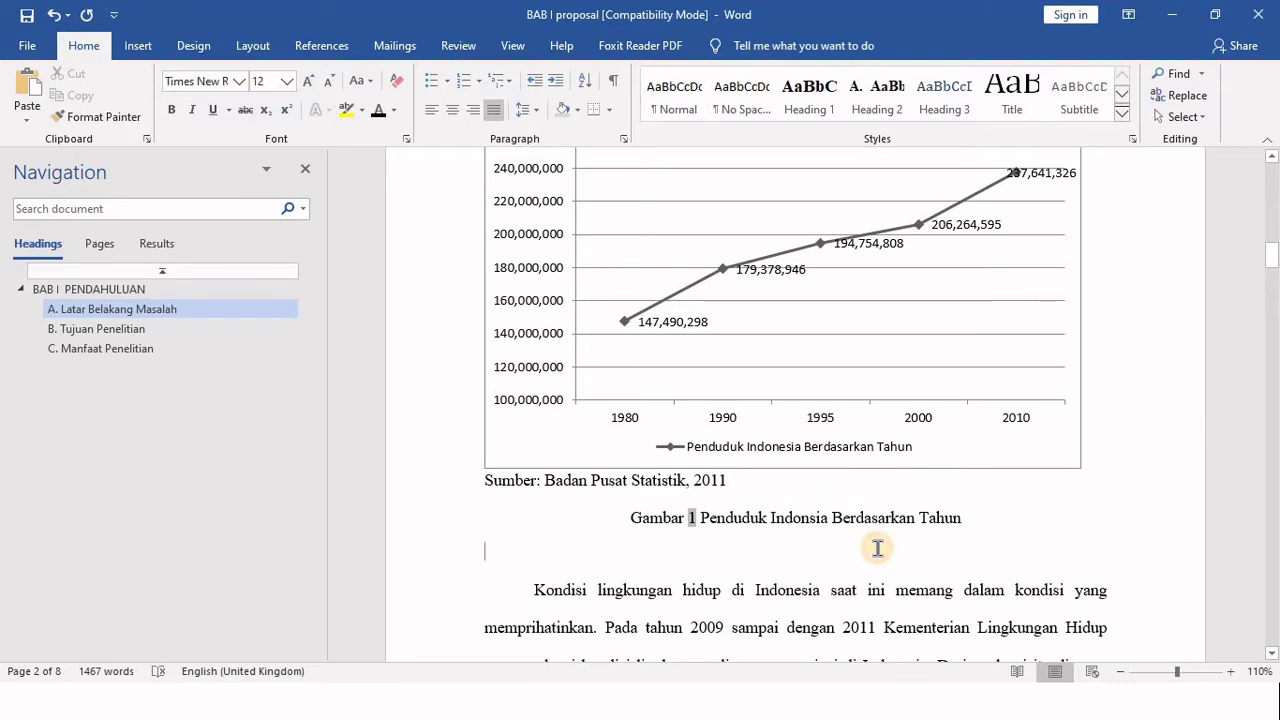
# Scroll to the second chart and delete its typed 'Gambar 2.' label
pyautogui.scroll(-2, 893, 548)
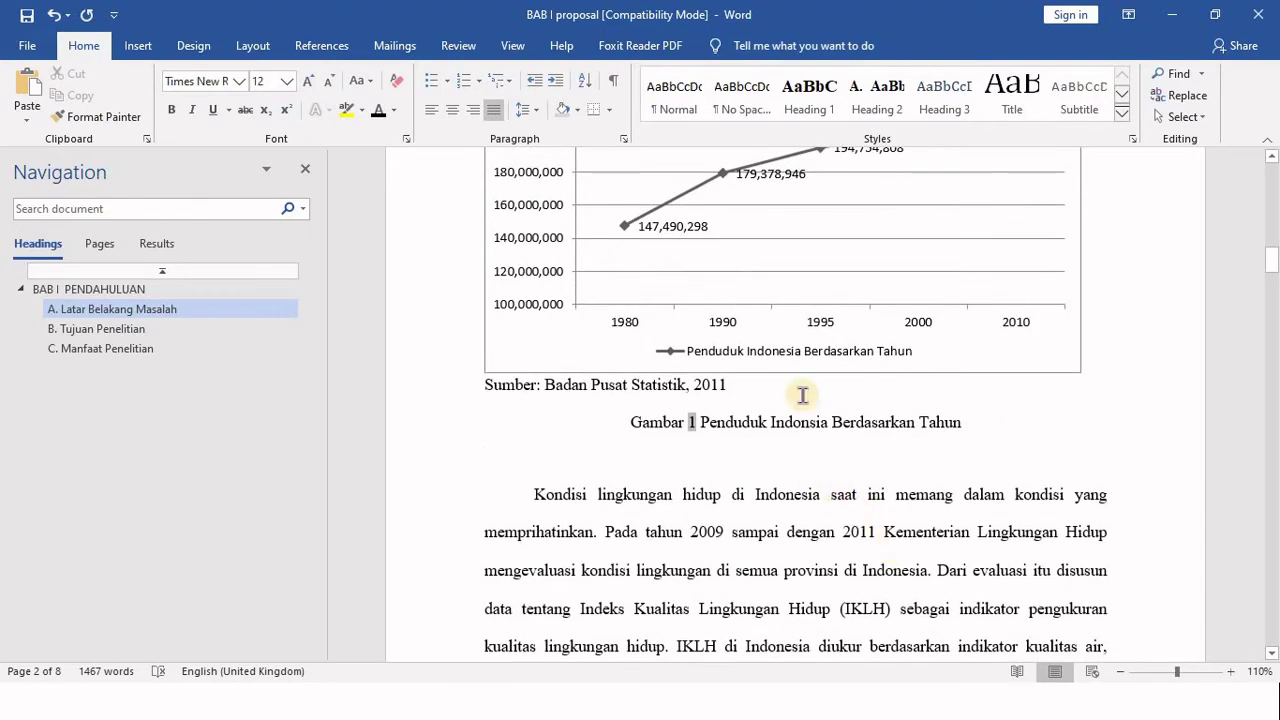
pyautogui.scroll(-3, 810, 430)
pyautogui.scroll(-5, 808, 423)
pyautogui.scroll(-2, 808, 428)
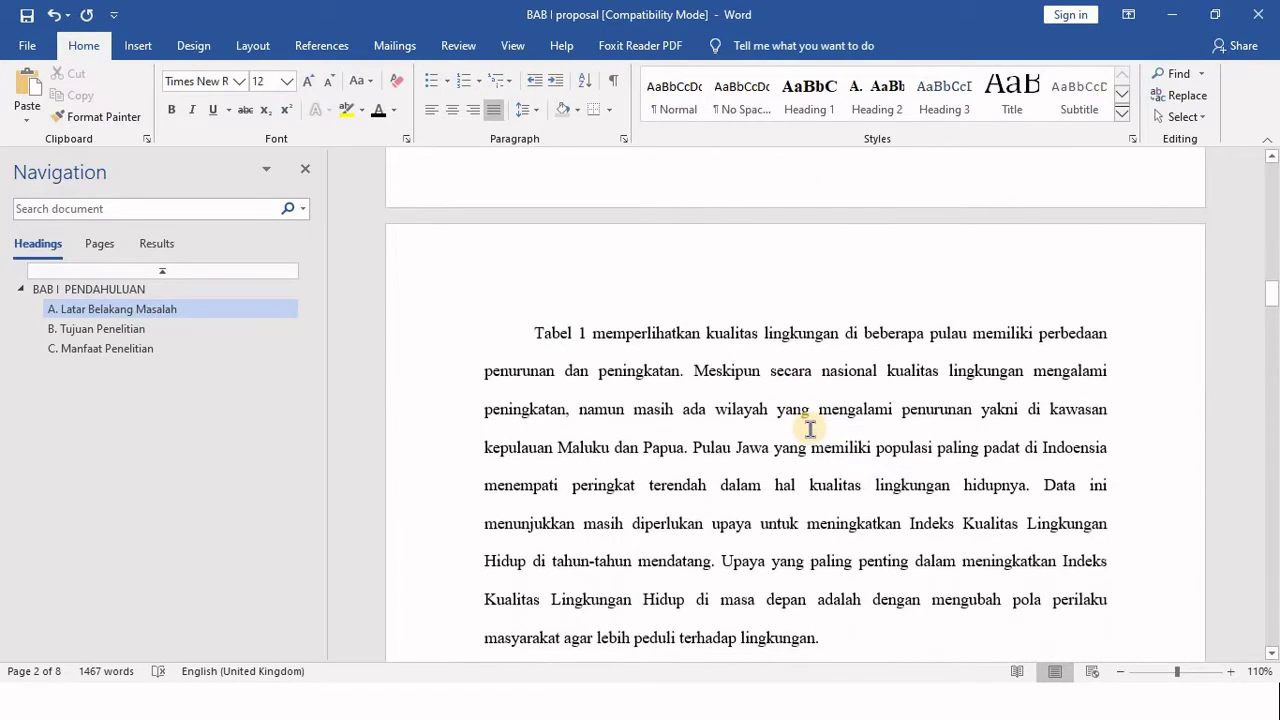
pyautogui.scroll(3, 810, 400)
pyautogui.scroll(-5, 810, 432)
pyautogui.scroll(-5, 810, 430)
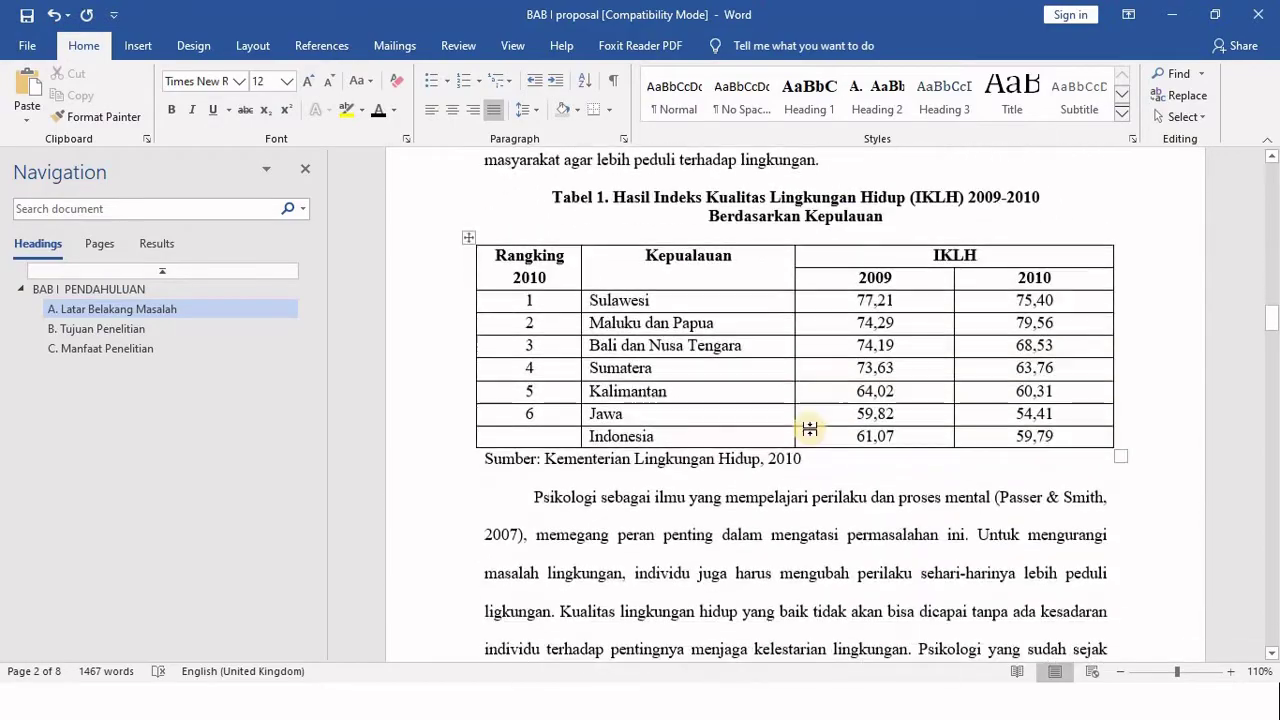
pyautogui.scroll(-4, 810, 429)
pyautogui.scroll(-5, 810, 429)
pyautogui.scroll(-5, 810, 429)
pyautogui.scroll(-5, 810, 429)
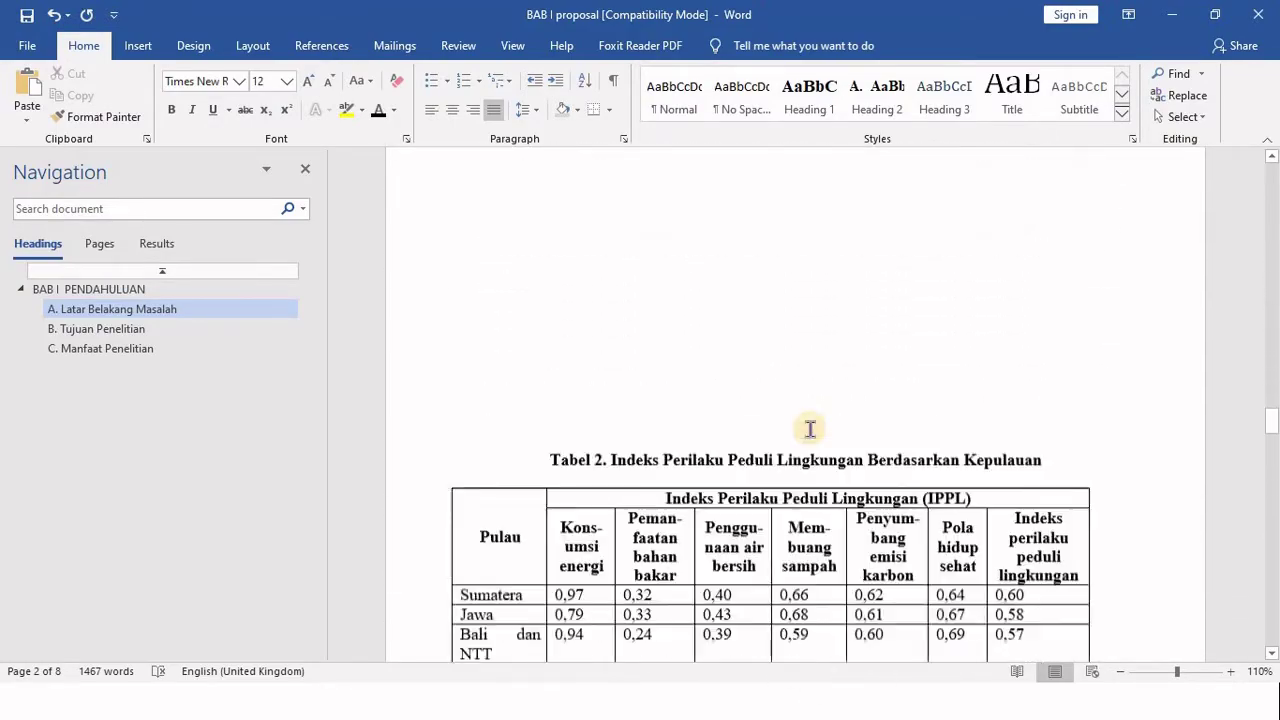
pyautogui.scroll(-4, 810, 429)
pyautogui.scroll(-5, 810, 429)
pyautogui.scroll(-5, 809, 426)
pyautogui.scroll(2, 514, 366)
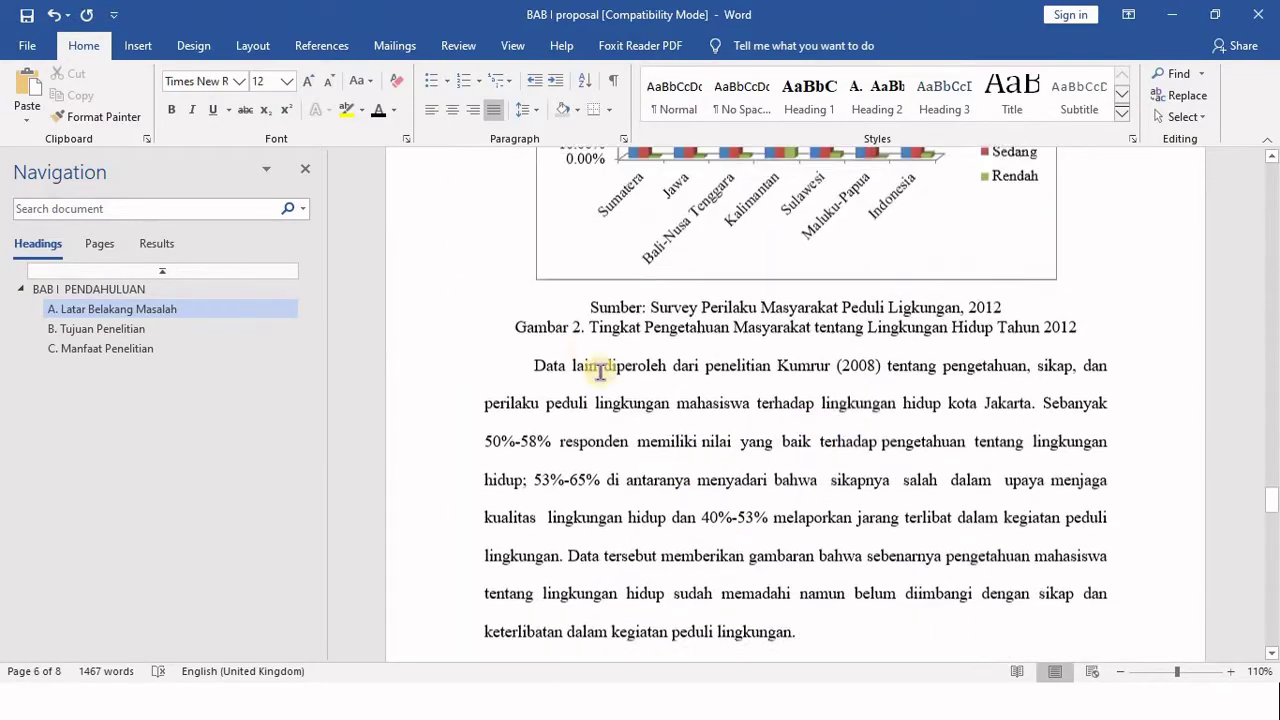
pyautogui.click(584, 330)
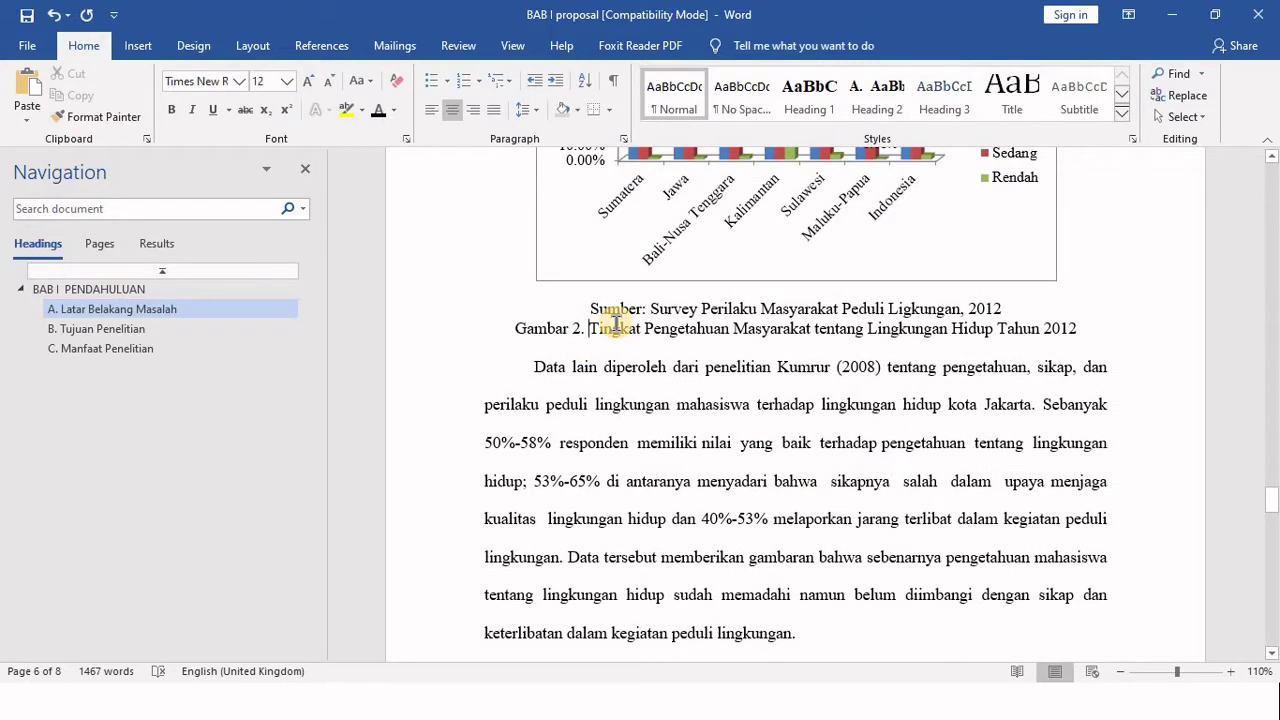
pyautogui.press('BackSpace')
pyautogui.press('BackSpace')
pyautogui.press('BackSpace')
pyautogui.press('BackSpace')
pyautogui.press('BackSpace')
pyautogui.press('BackSpace')
pyautogui.press('BackSpace')
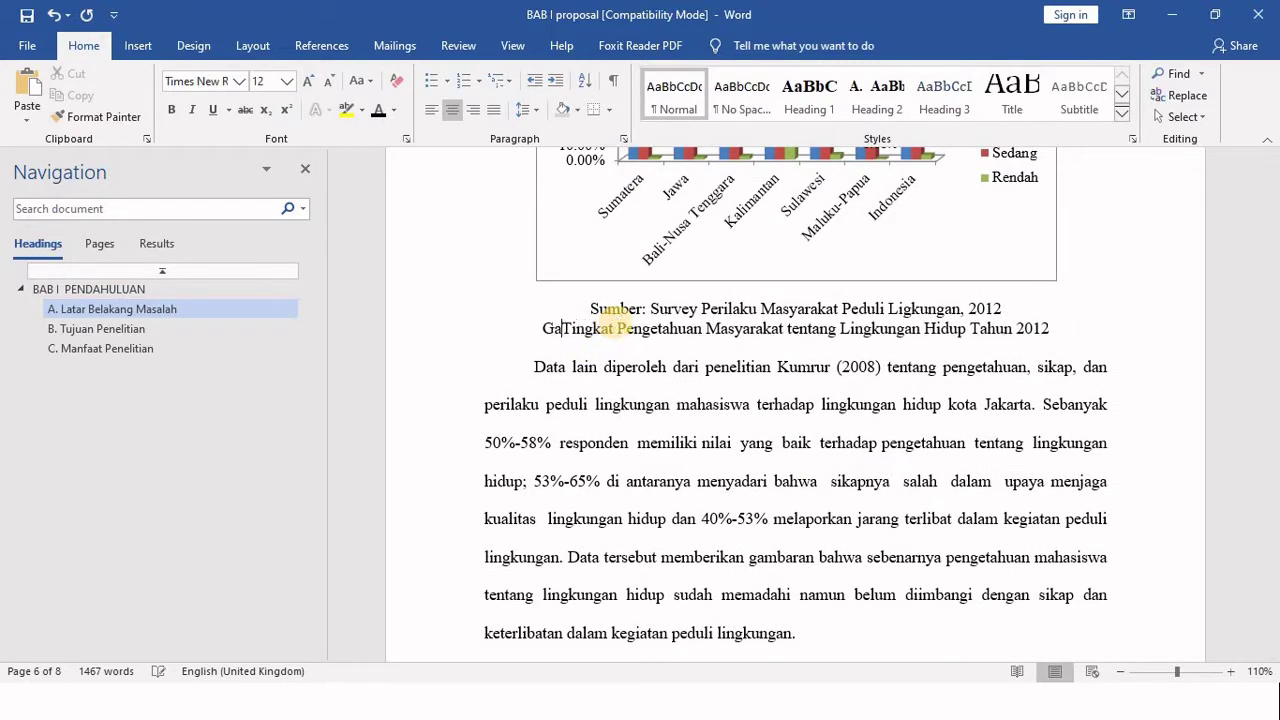
pyautogui.press('BackSpace')
pyautogui.press('BackSpace')
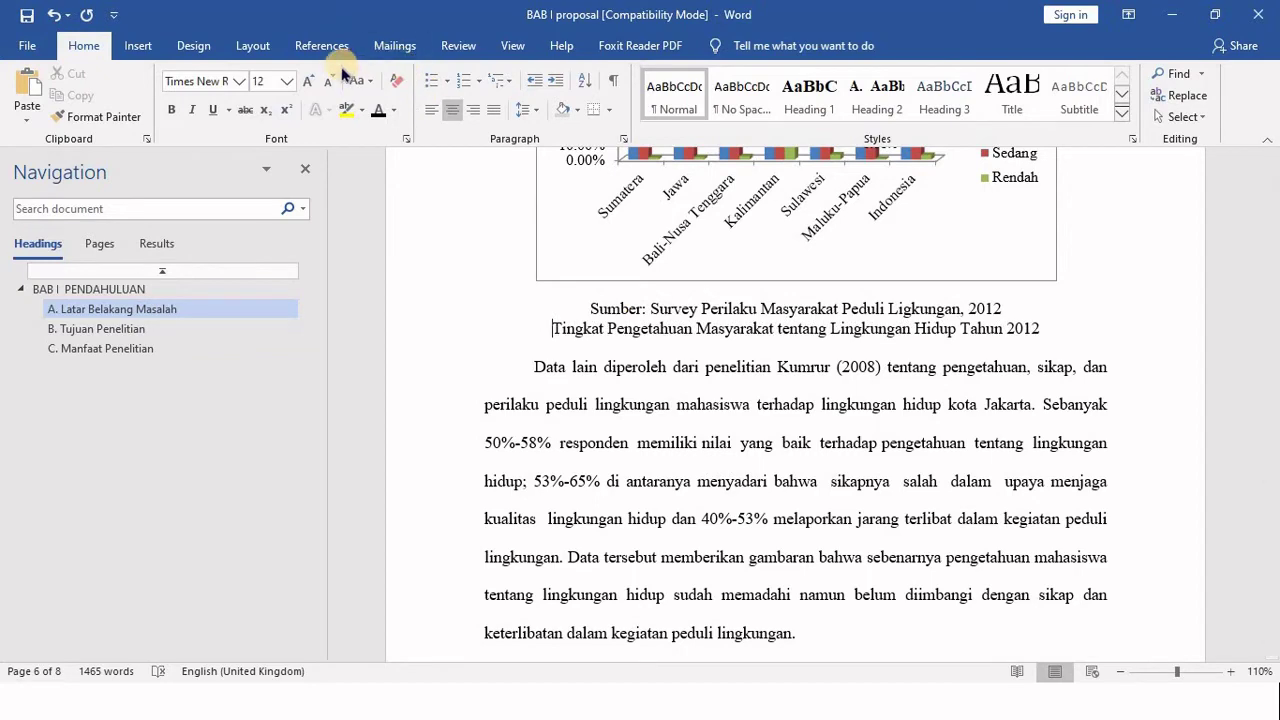
# Insert an automatic Gambar 2 caption using the Gambar label
pyautogui.click(330, 50)
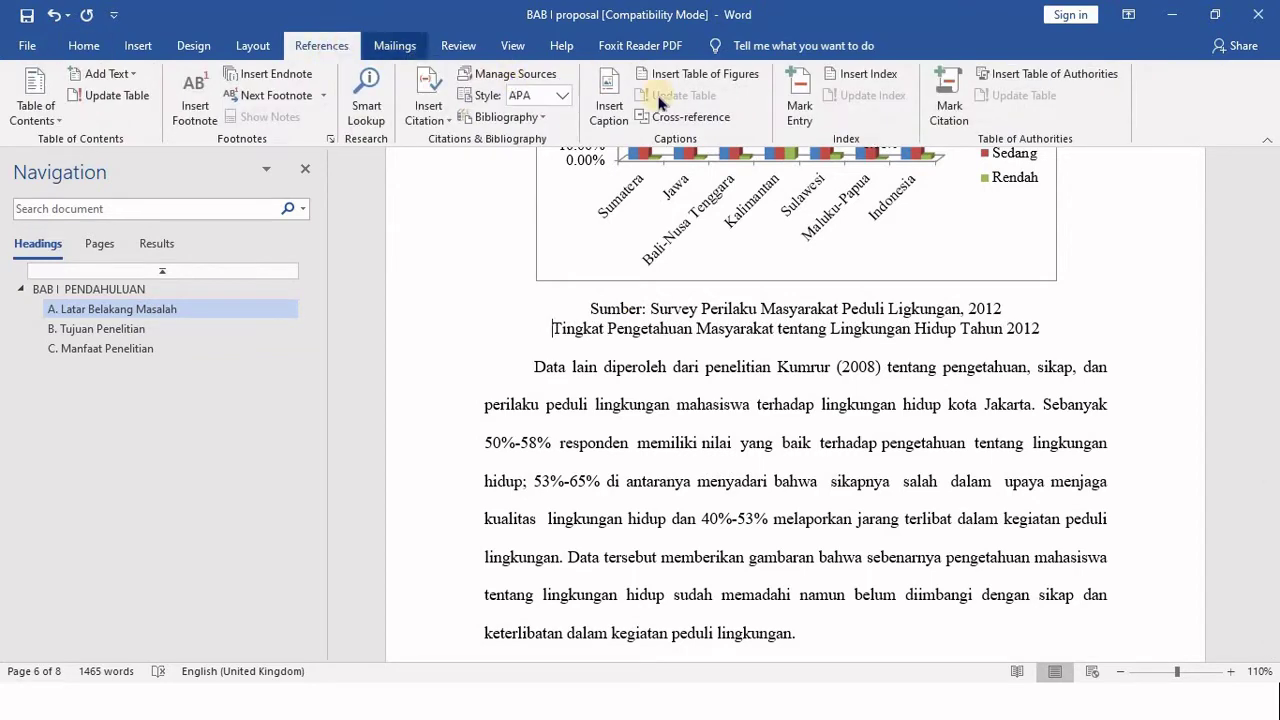
pyautogui.click(610, 106)
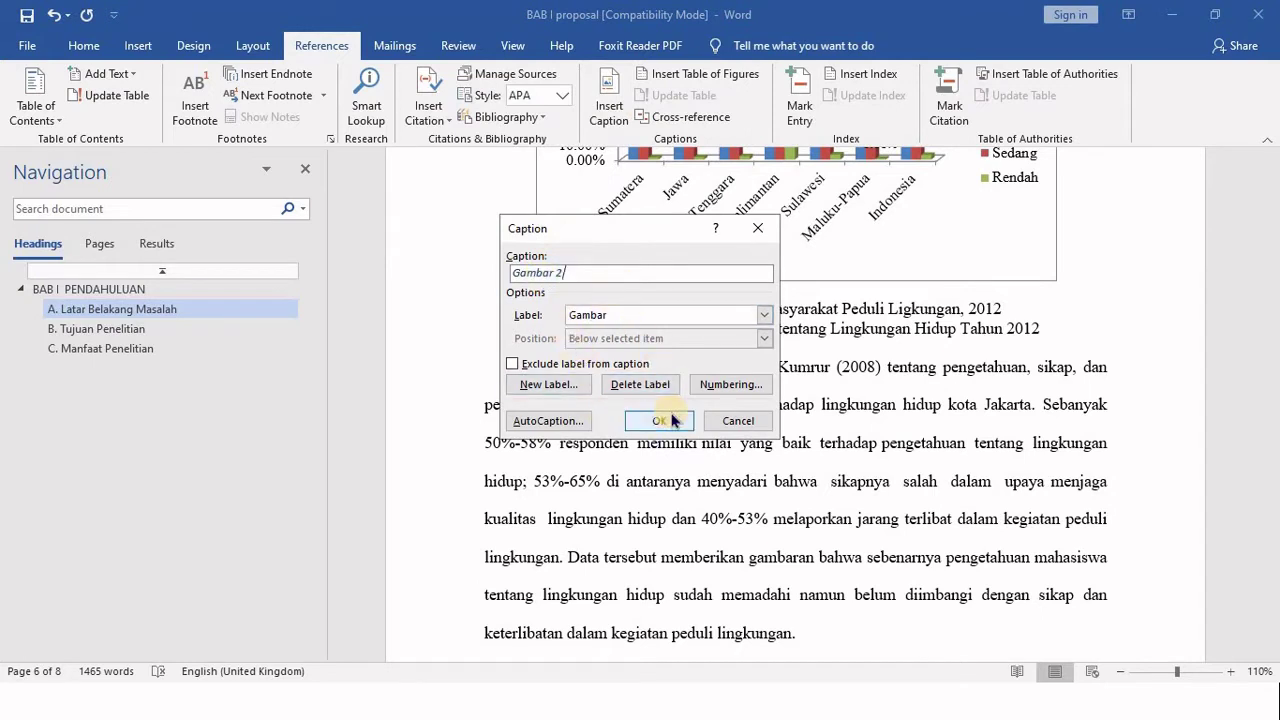
pyautogui.click(659, 420)
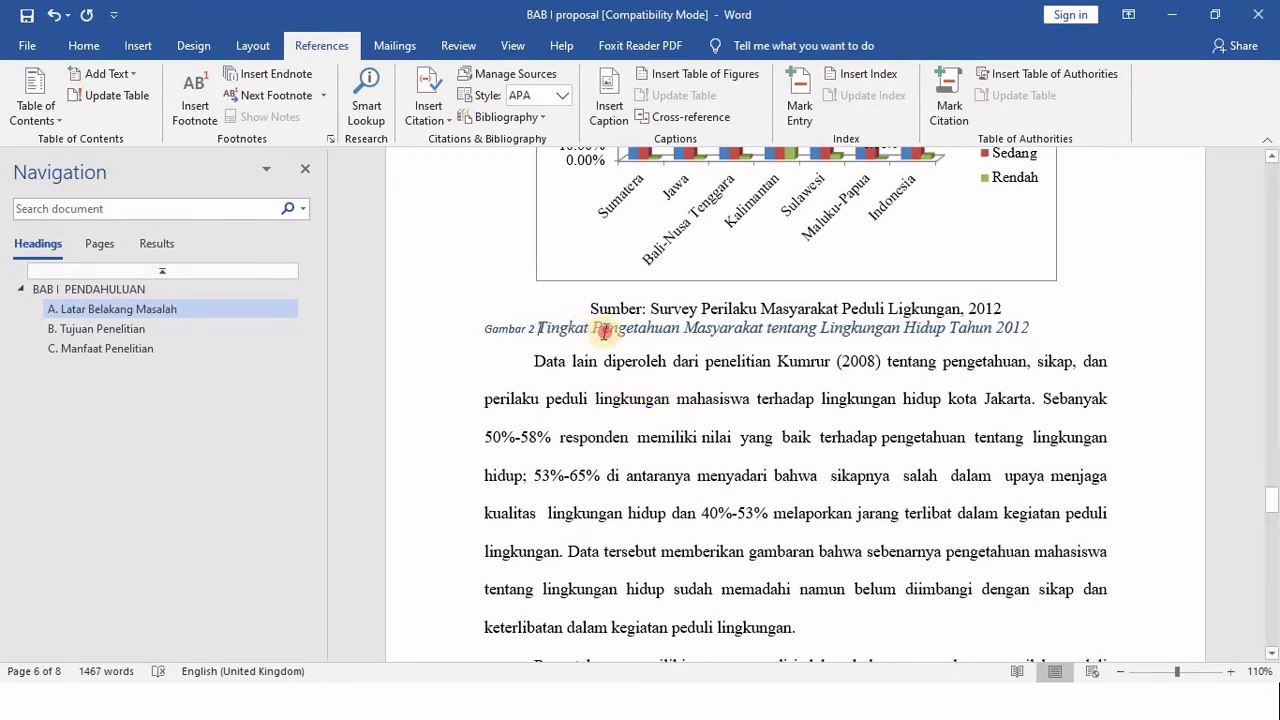
# Format the Gambar 2 caption as upright, black, centred 12 pt Times New Roman
pyautogui.tripleClick(604, 333)
pyautogui.click(84, 45)
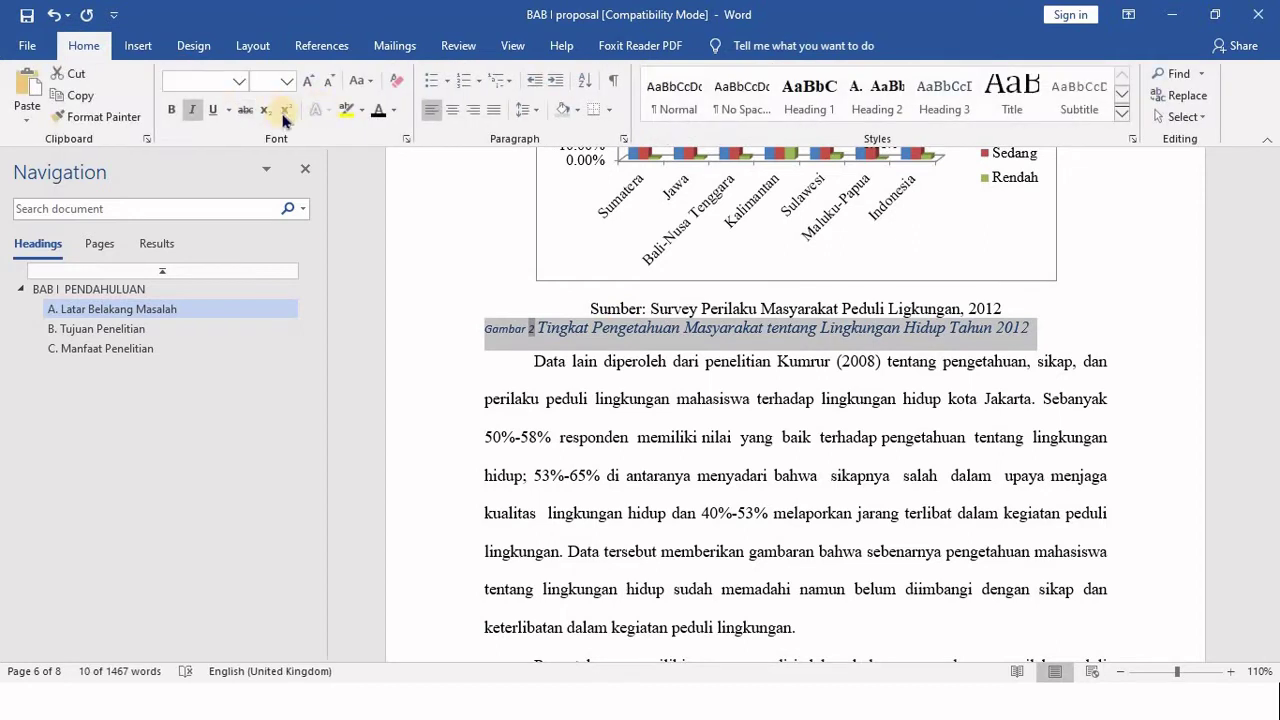
pyautogui.click(191, 112)
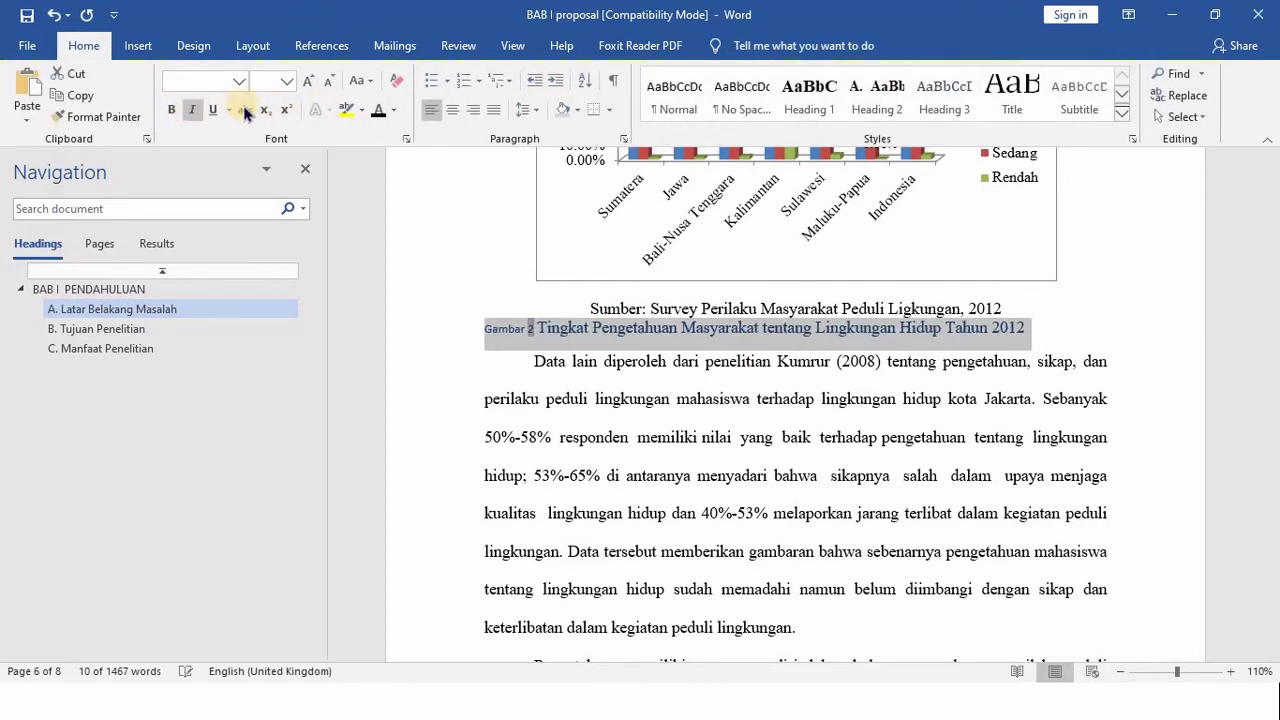
pyautogui.click(370, 118)
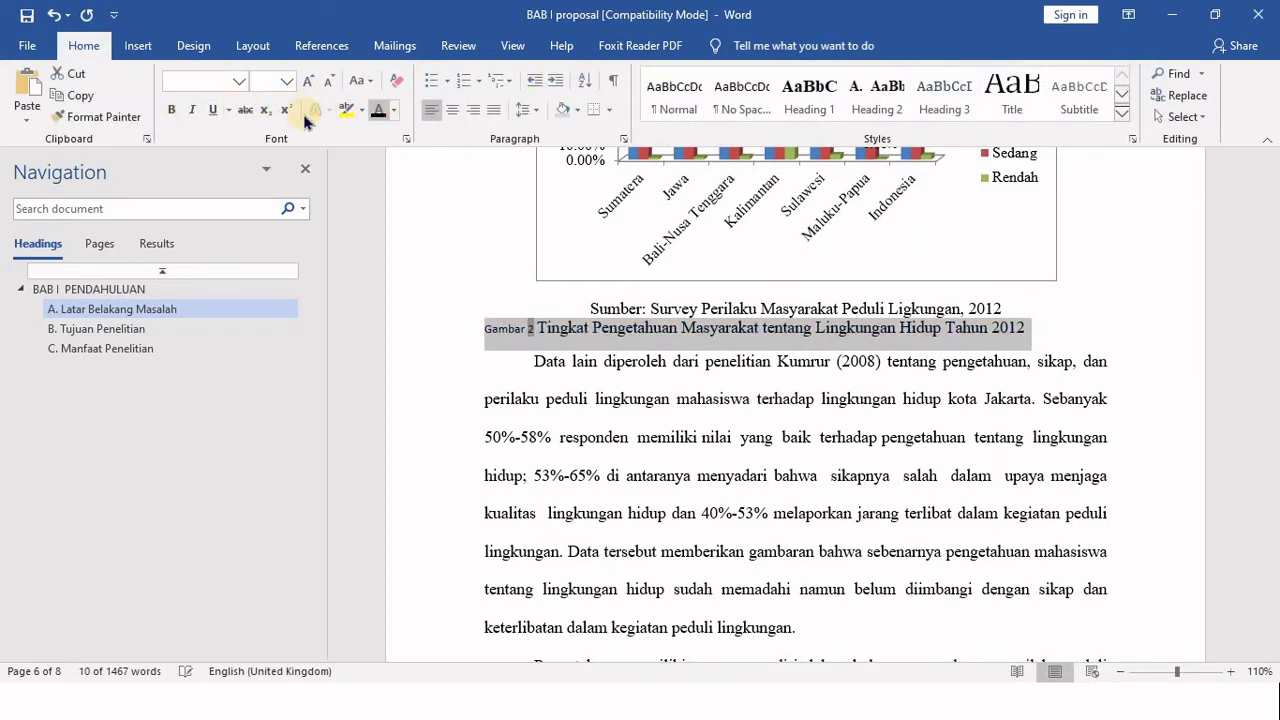
pyautogui.hotkey('ctrl', 'e')
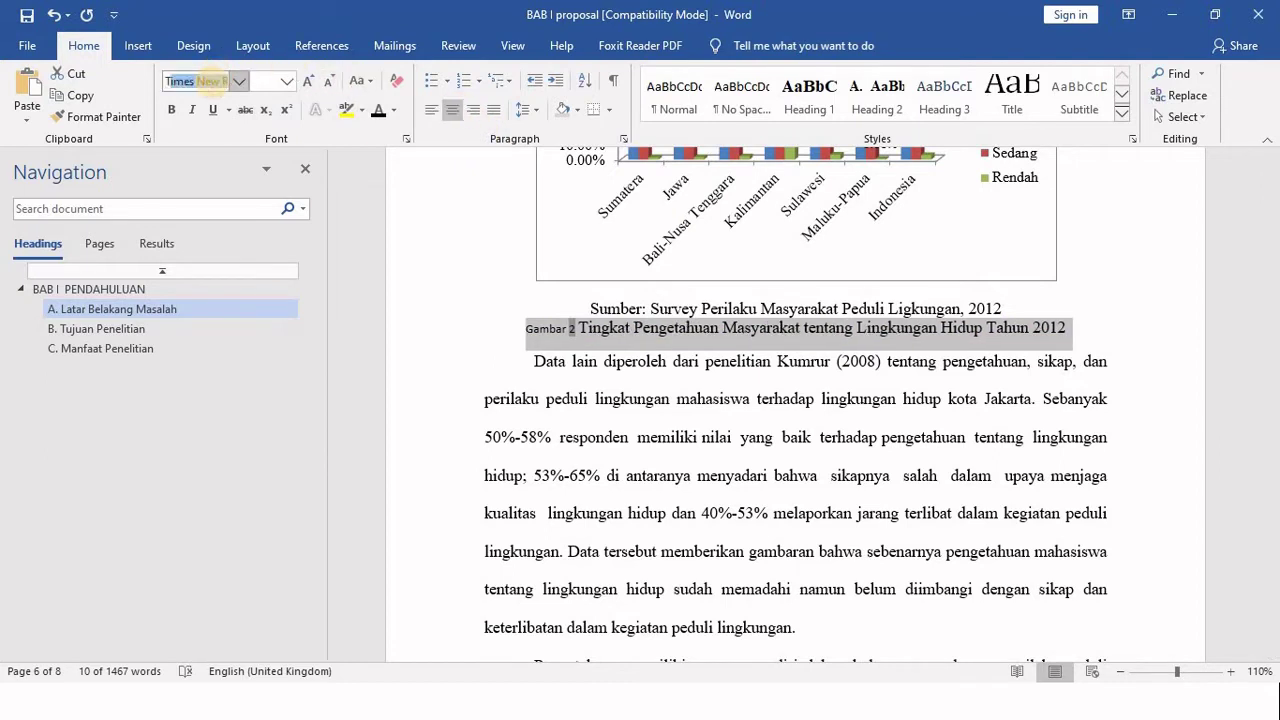
pyautogui.click(262, 81)
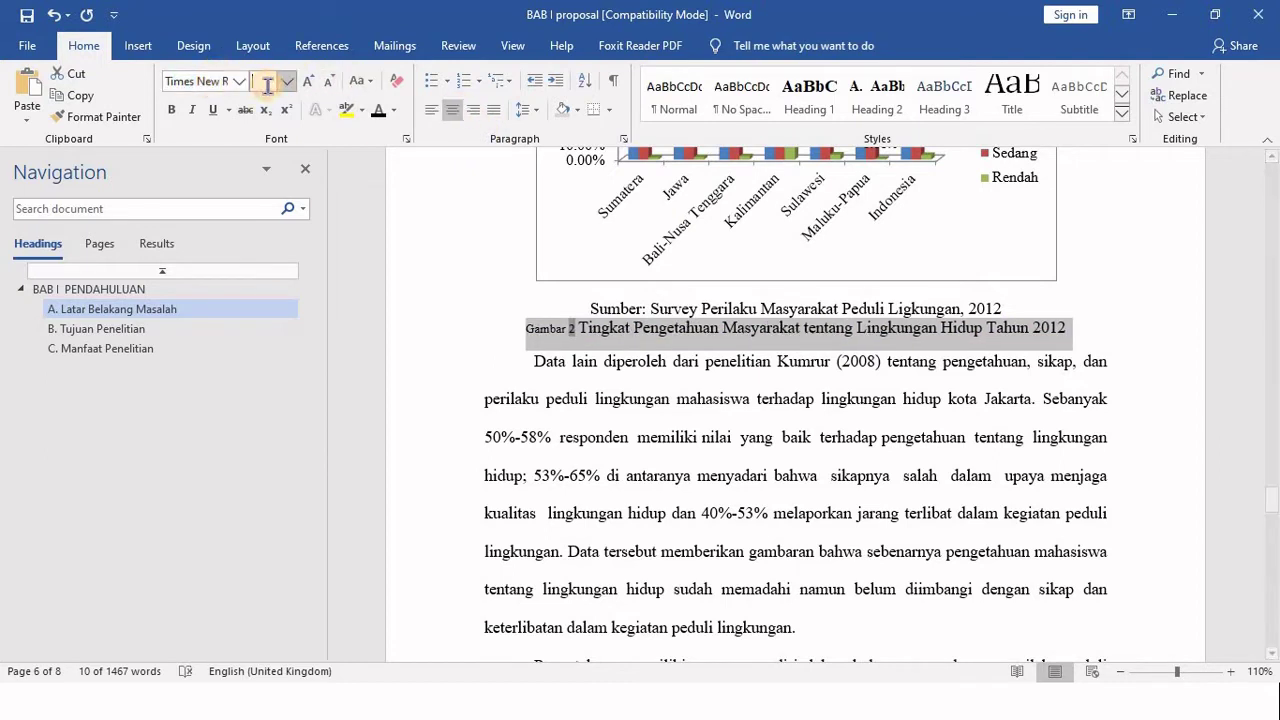
pyautogui.write('12')
pyautogui.press('Return')
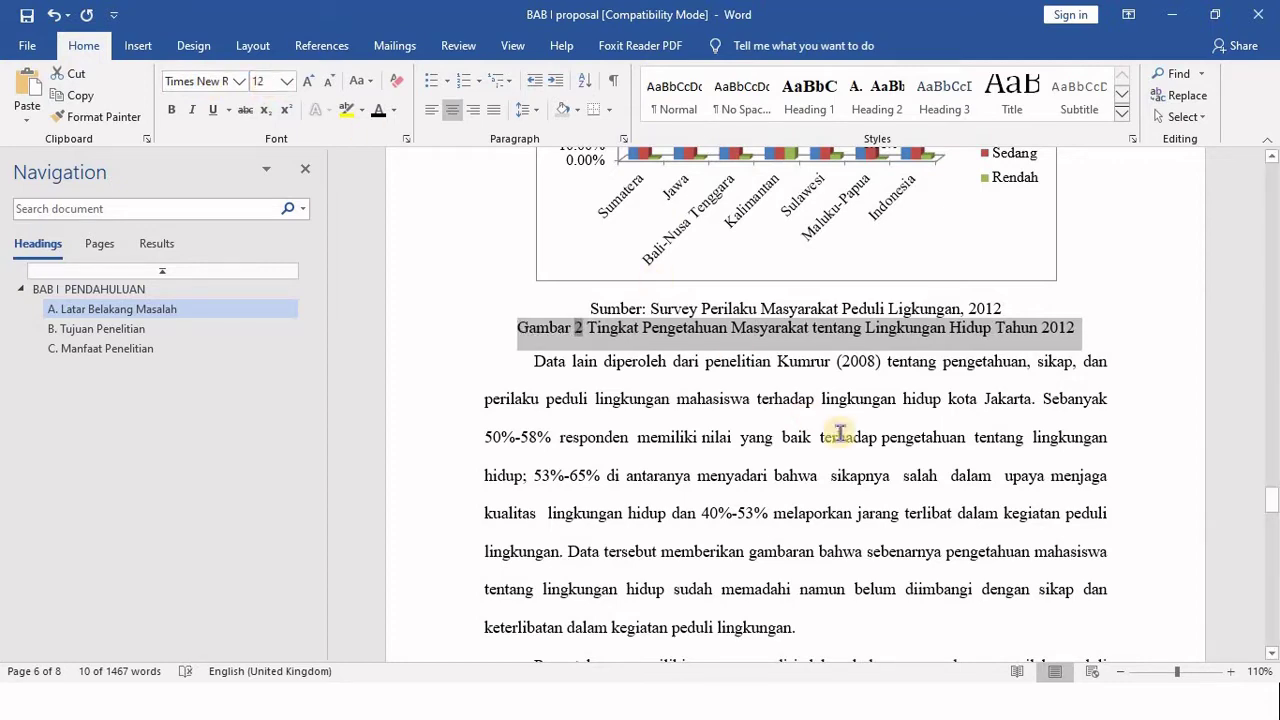
pyautogui.click(838, 437)
# Go back to the top of the first page and type the heading DAFTAR GAMBAR
pyautogui.click(895, 331)
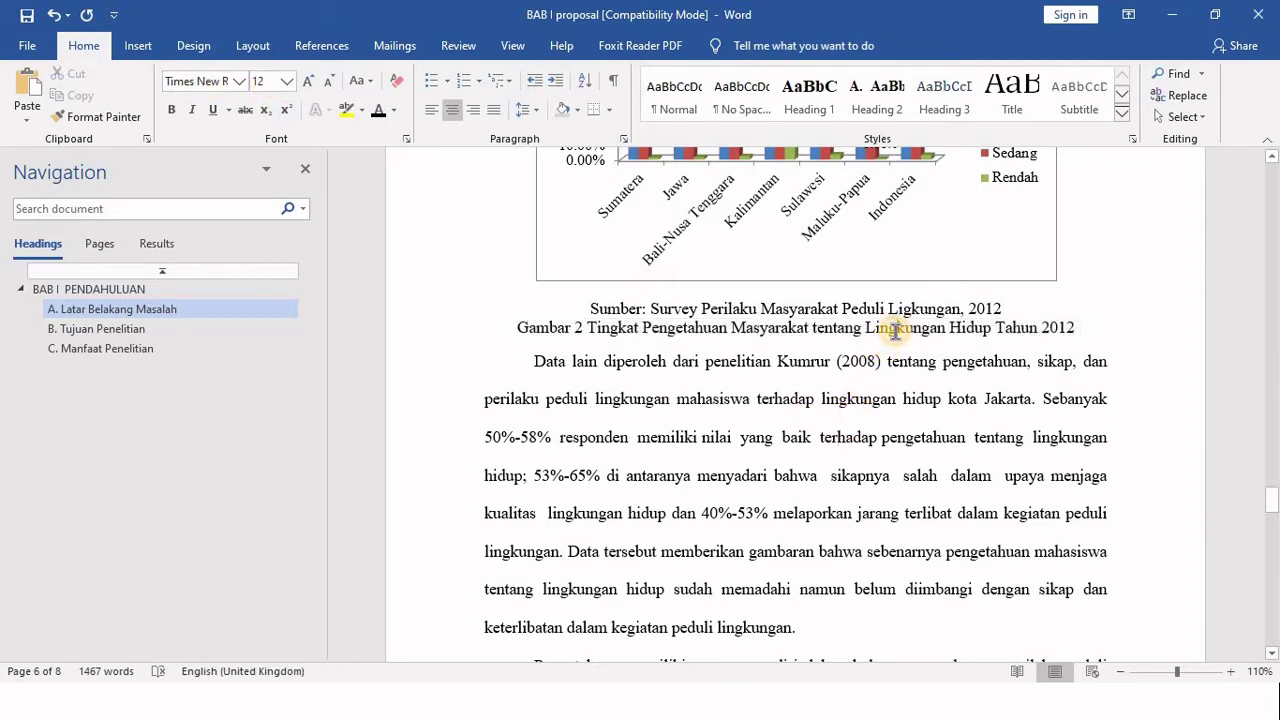
pyautogui.scroll(-10, 946, 414)
pyautogui.scroll(-10, 949, 426)
pyautogui.scroll(-5, 949, 426)
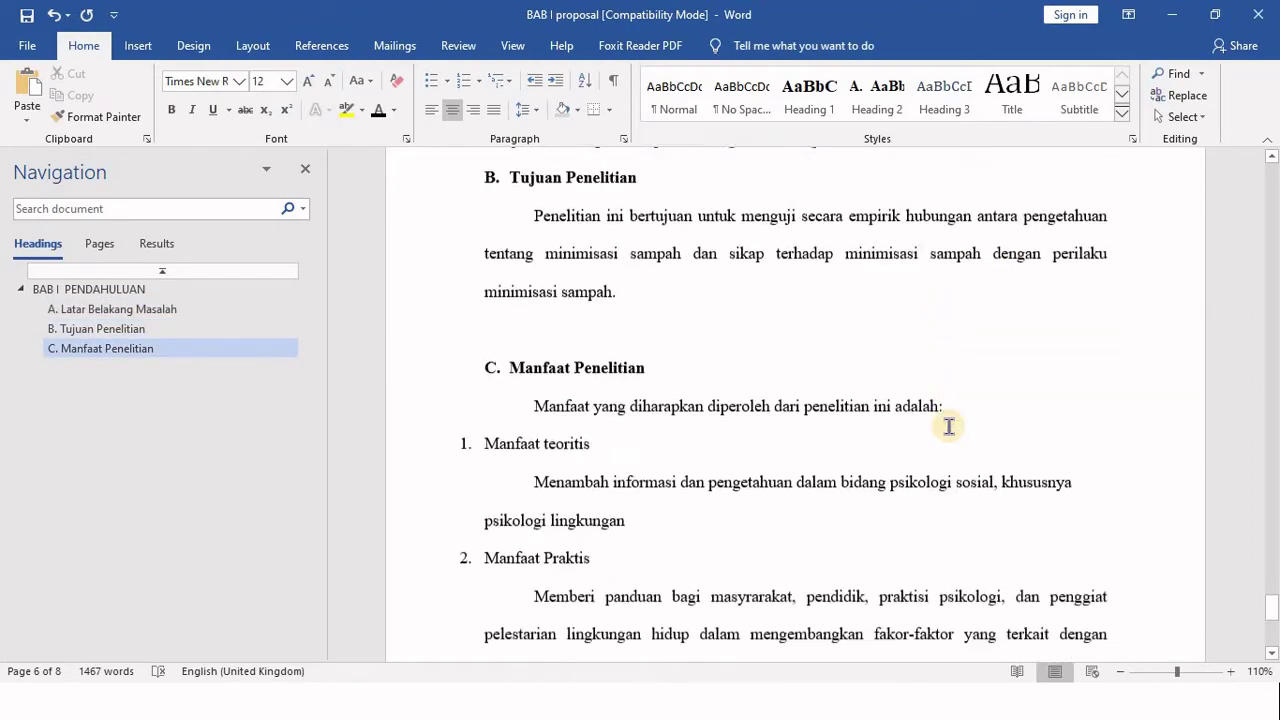
pyautogui.scroll(-3, 949, 426)
pyautogui.scroll(-4, 949, 426)
pyautogui.scroll(13, 949, 427)
pyautogui.scroll(6, 949, 427)
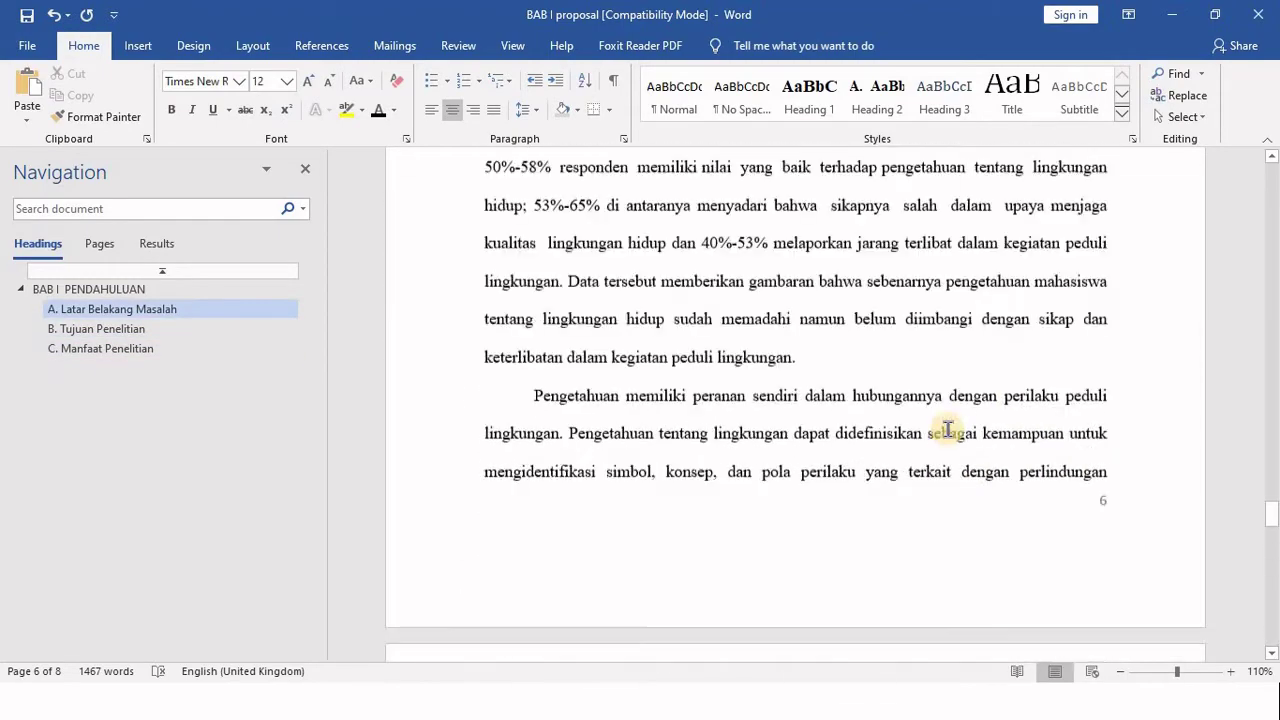
pyautogui.scroll(3, 1277, 450)
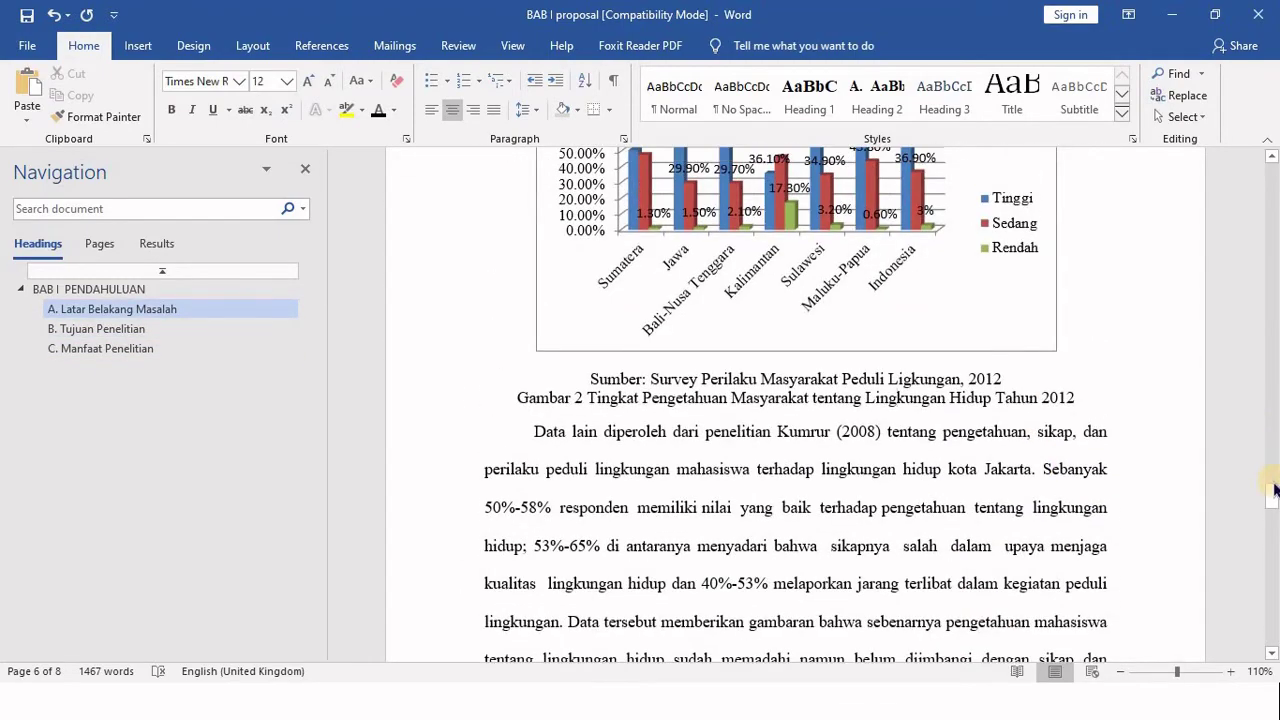
pyautogui.scroll(5, 1277, 470)
pyautogui.scroll(5, 1268, 300)
pyautogui.scroll(5, 1277, 292)
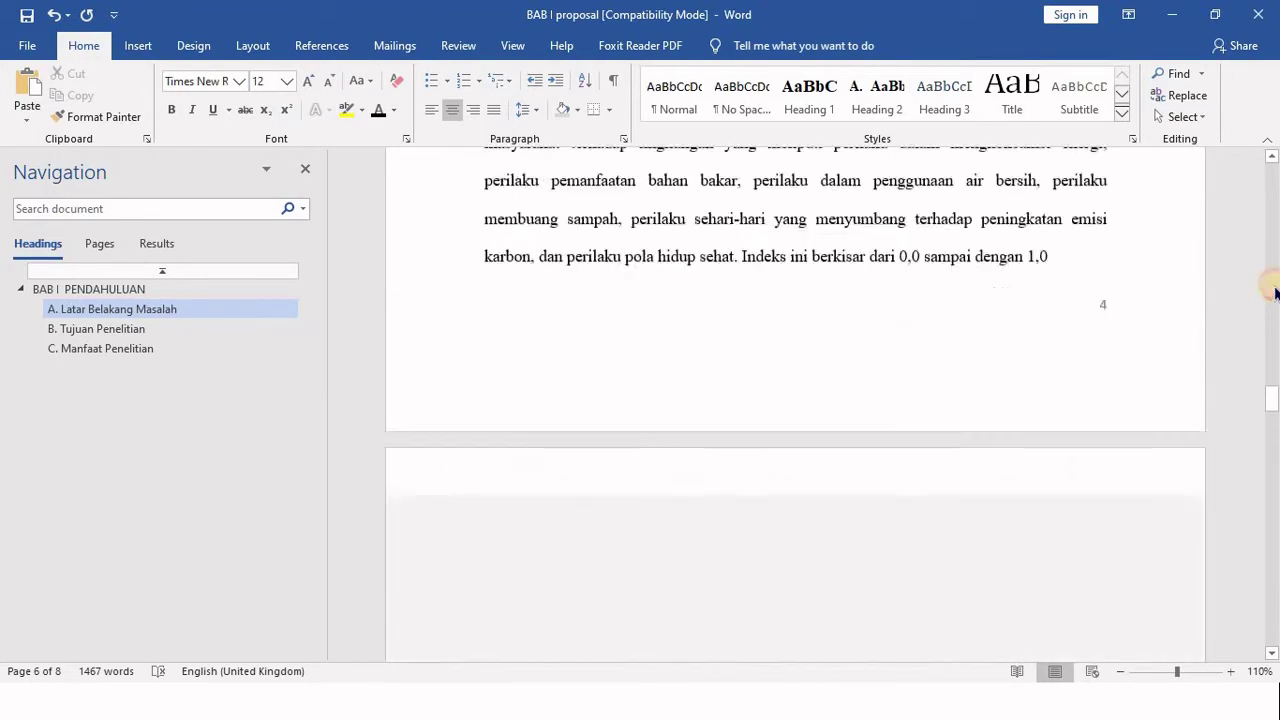
pyautogui.scroll(5, 1273, 285)
pyautogui.scroll(5, 1273, 280)
pyautogui.scroll(5, 1273, 280)
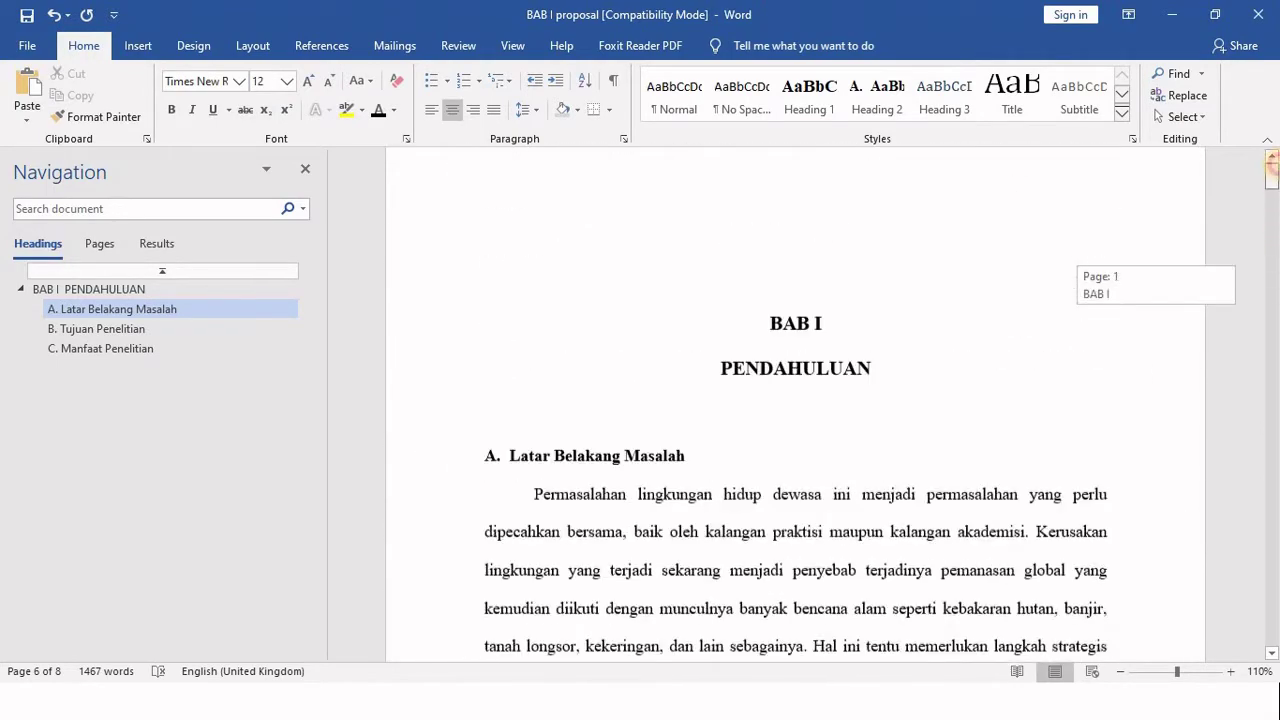
pyautogui.click(823, 234)
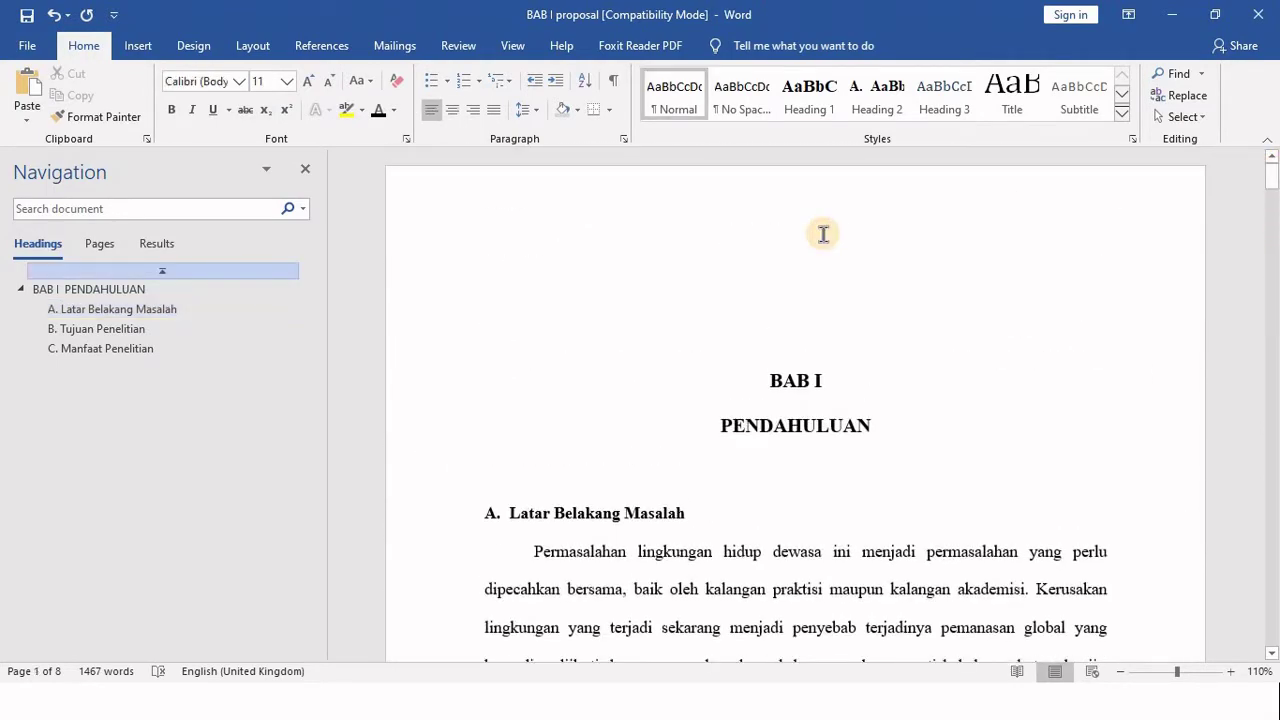
pyautogui.click(496, 275)
pyautogui.write('DAFTAR GAMBAR')
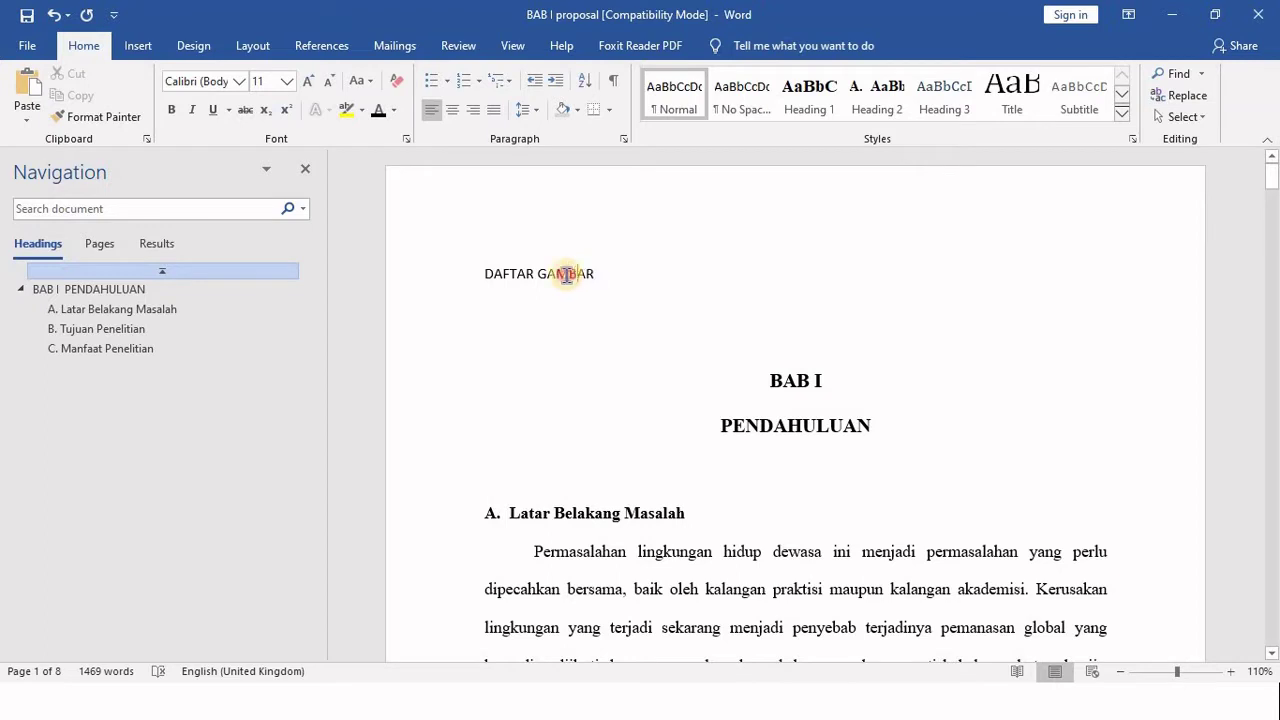
# Make DAFTAR GAMBAR bold, centred 12 pt Times New Roman, with two blank lines below
pyautogui.moveTo(594, 277); pyautogui.dragTo(167, 124)
pyautogui.click(171, 109)
pyautogui.click(211, 81)
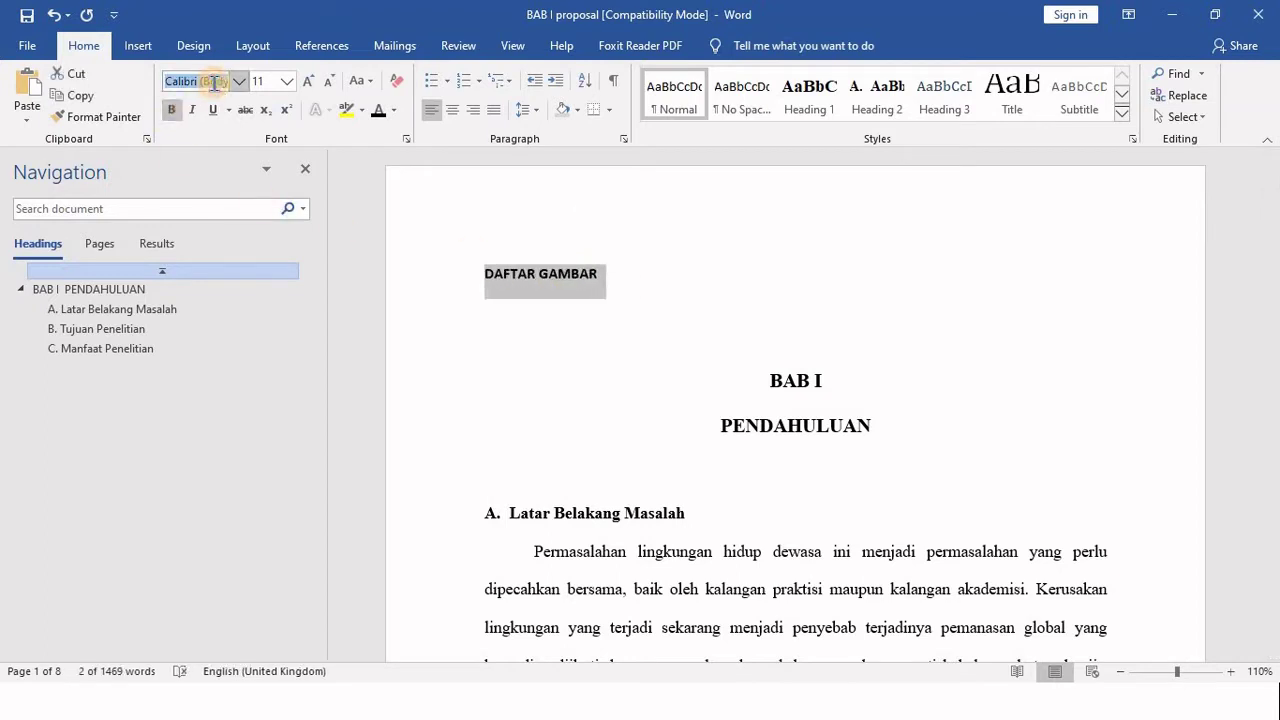
pyautogui.write('Times')
pyautogui.press('Return')
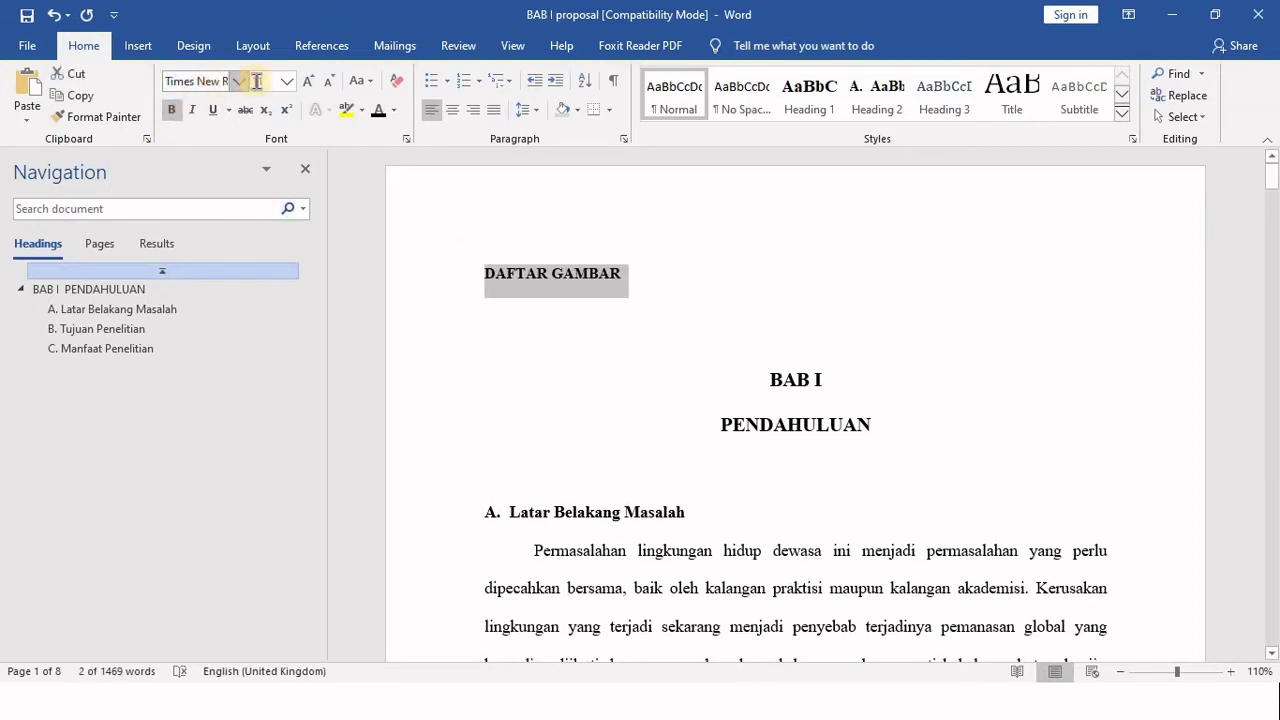
pyautogui.click(259, 81)
pyautogui.write('2')
pyautogui.press('Return')
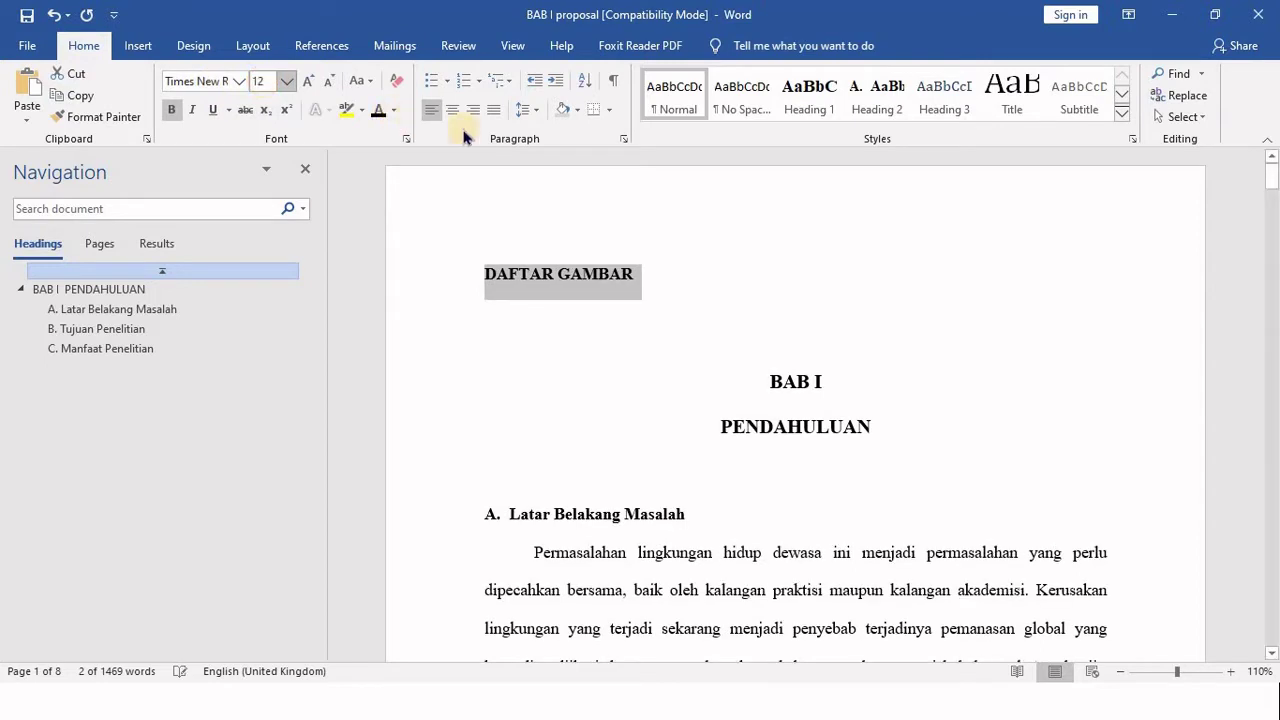
pyautogui.click(458, 111)
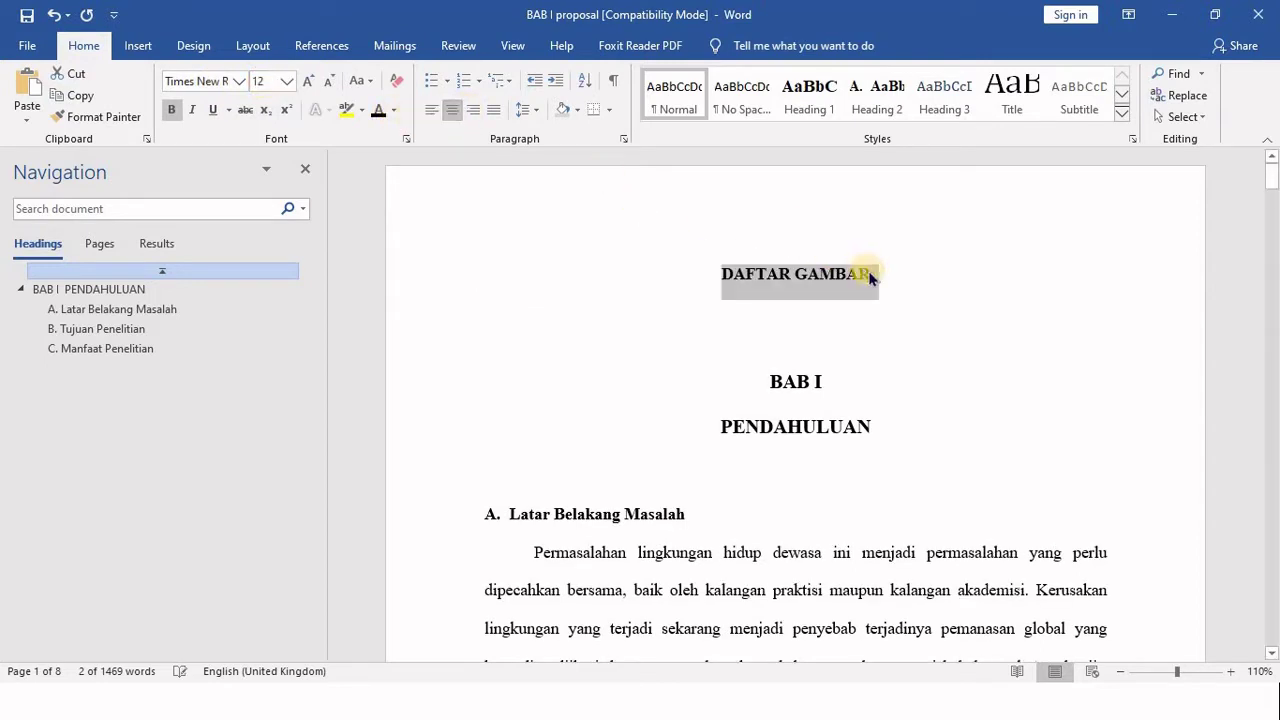
pyautogui.click(880, 276)
pyautogui.press('Return')
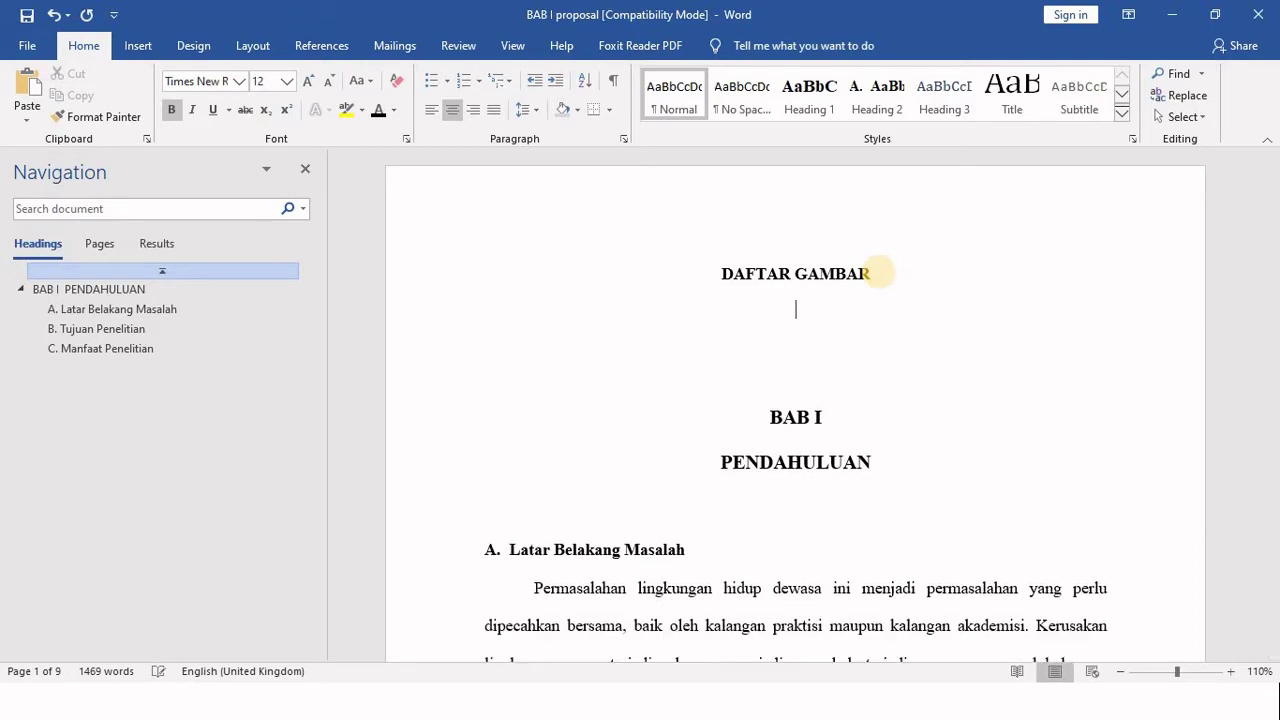
pyautogui.press('Return')
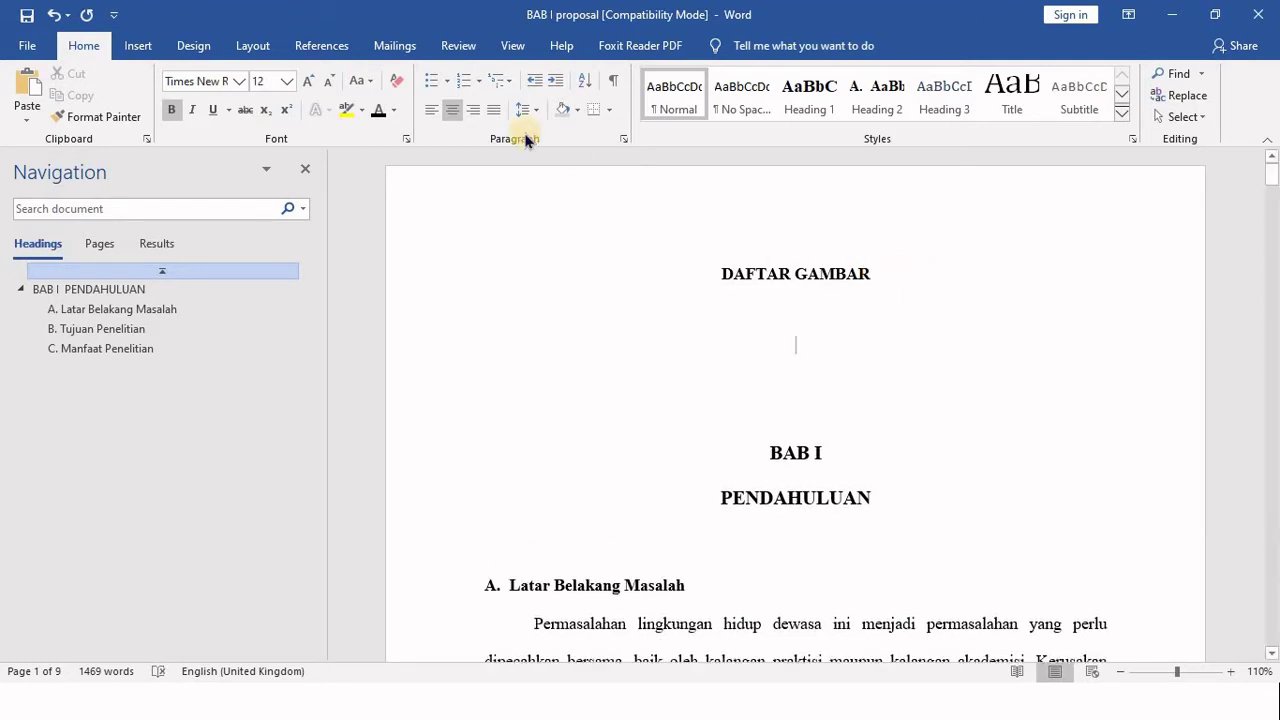
# Insert a table of figures for the Gambar label in the From template format
pyautogui.click(322, 46)
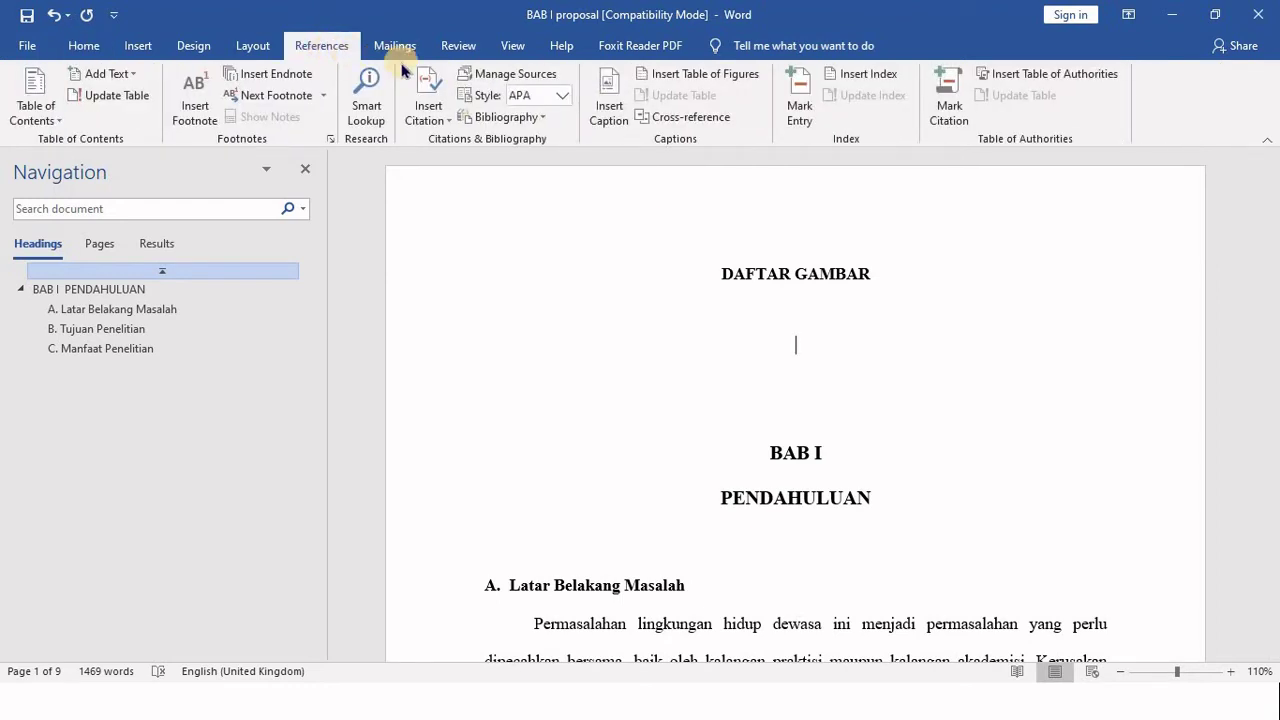
pyautogui.click(730, 82)
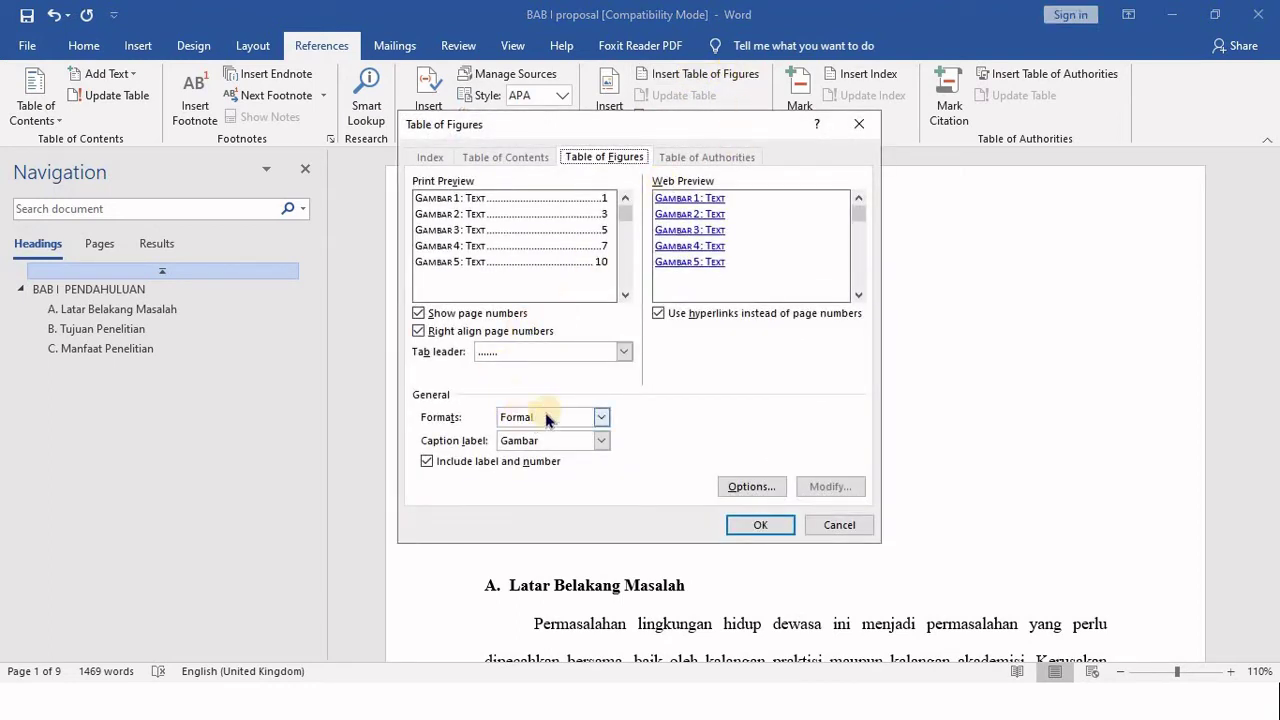
pyautogui.click(601, 441)
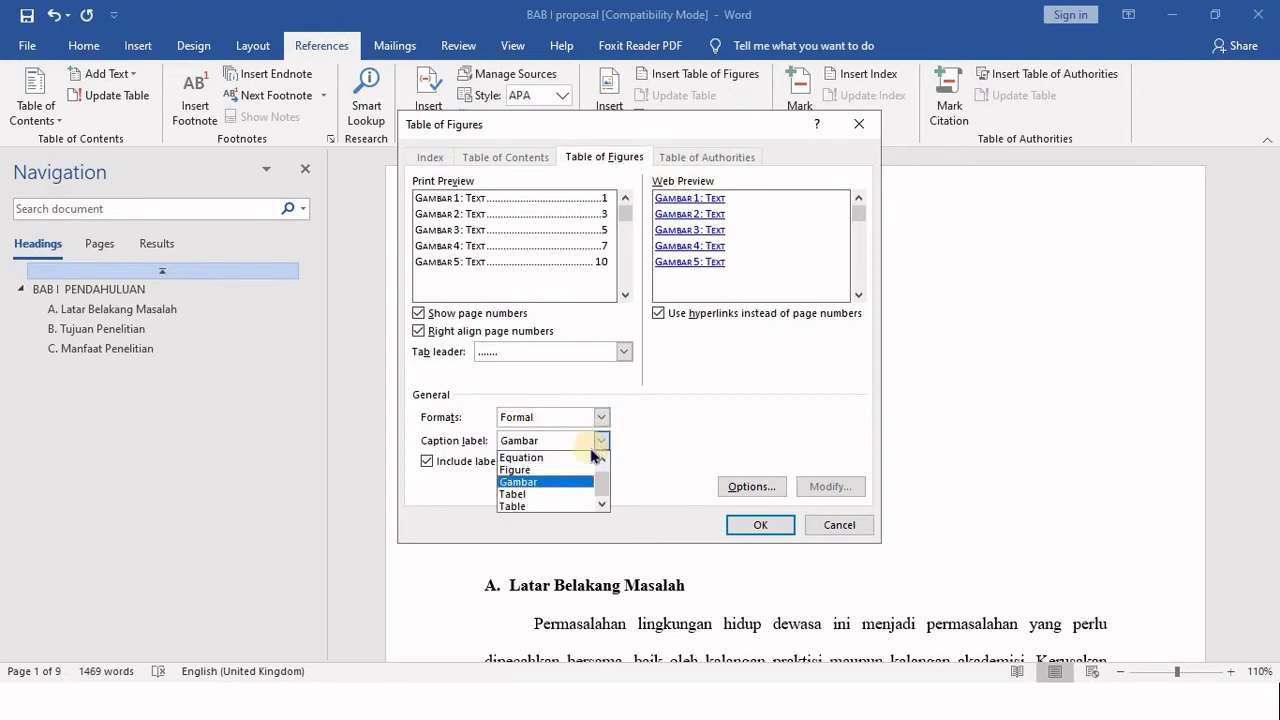
pyautogui.click(530, 483)
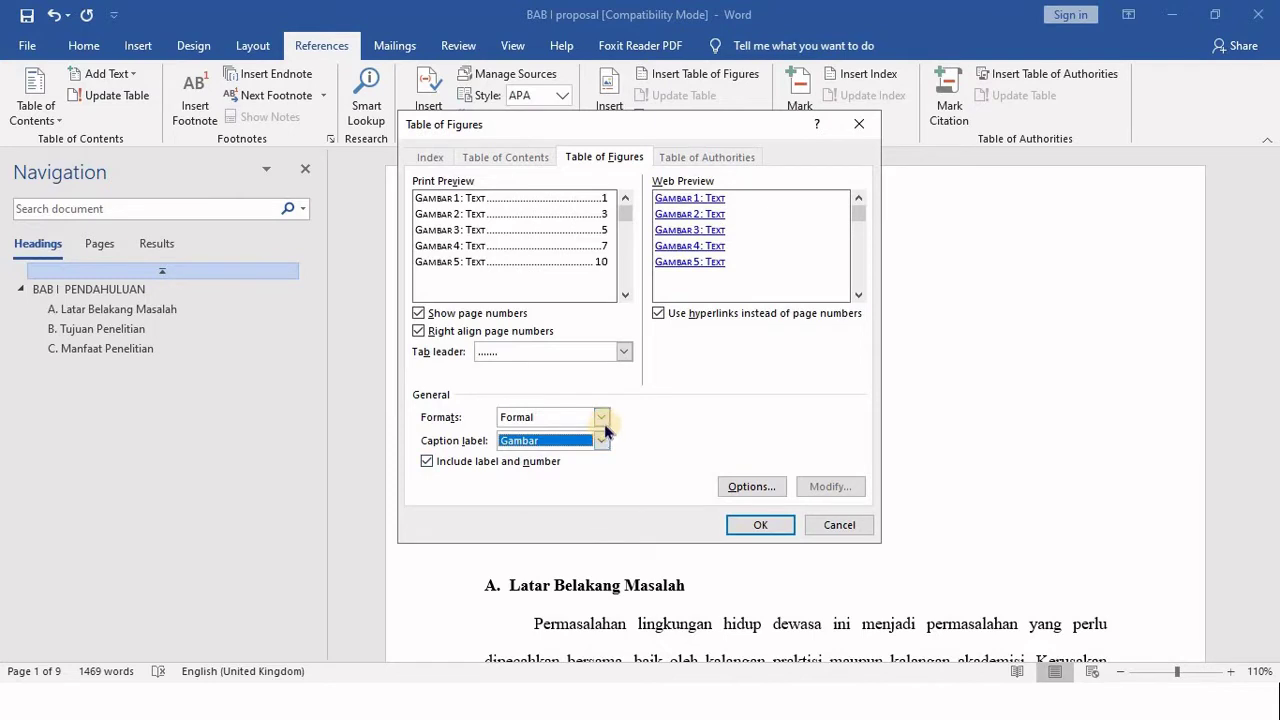
pyautogui.click(602, 419)
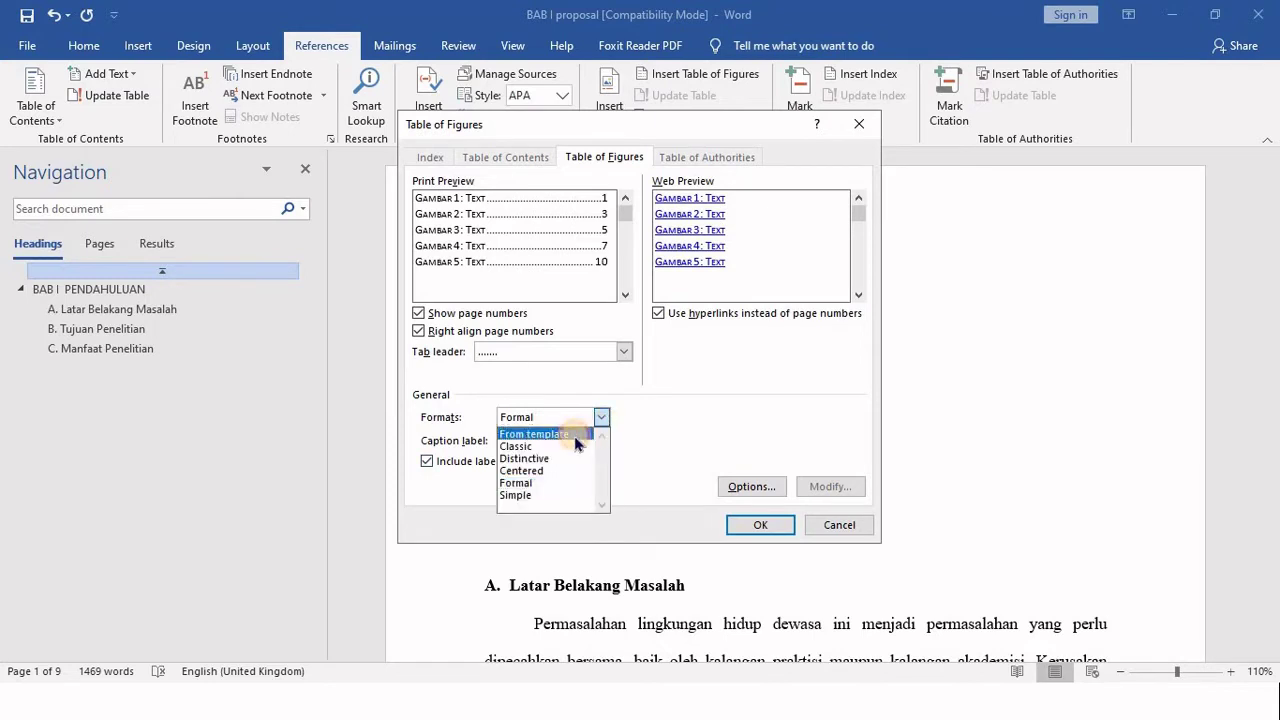
pyautogui.click(576, 436)
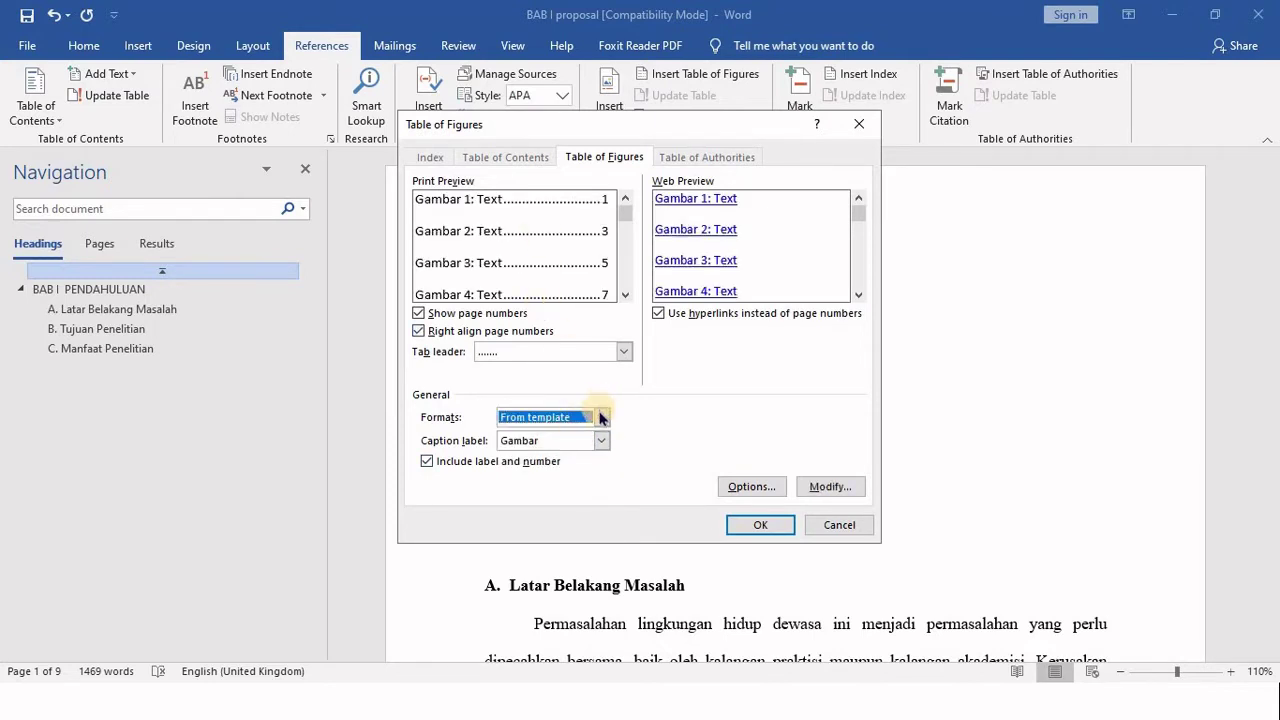
pyautogui.click(601, 421)
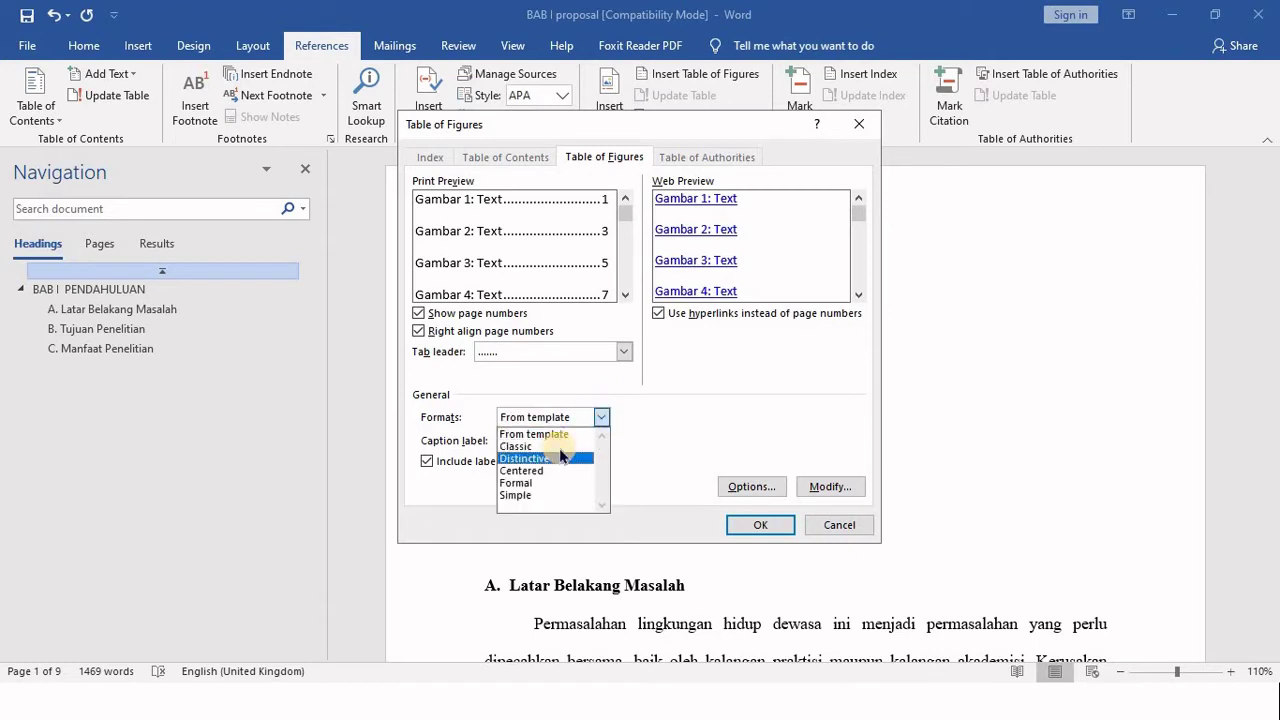
pyautogui.click(566, 448)
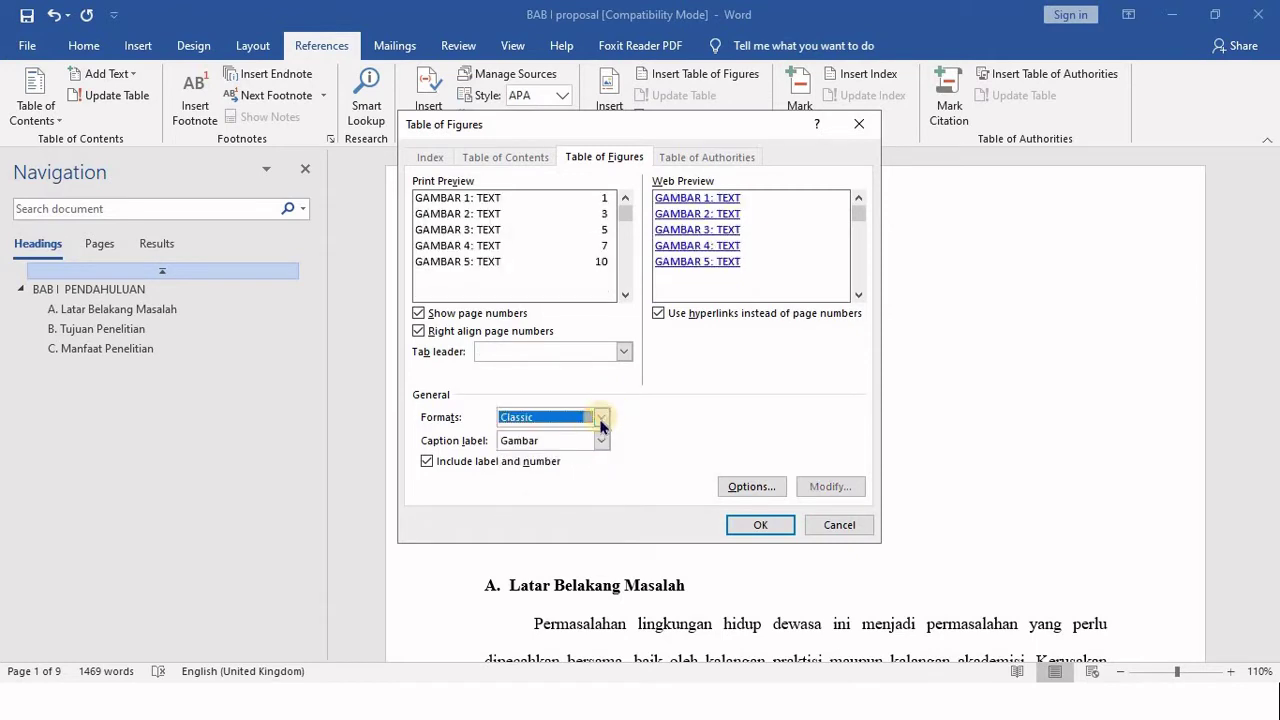
pyautogui.click(601, 421)
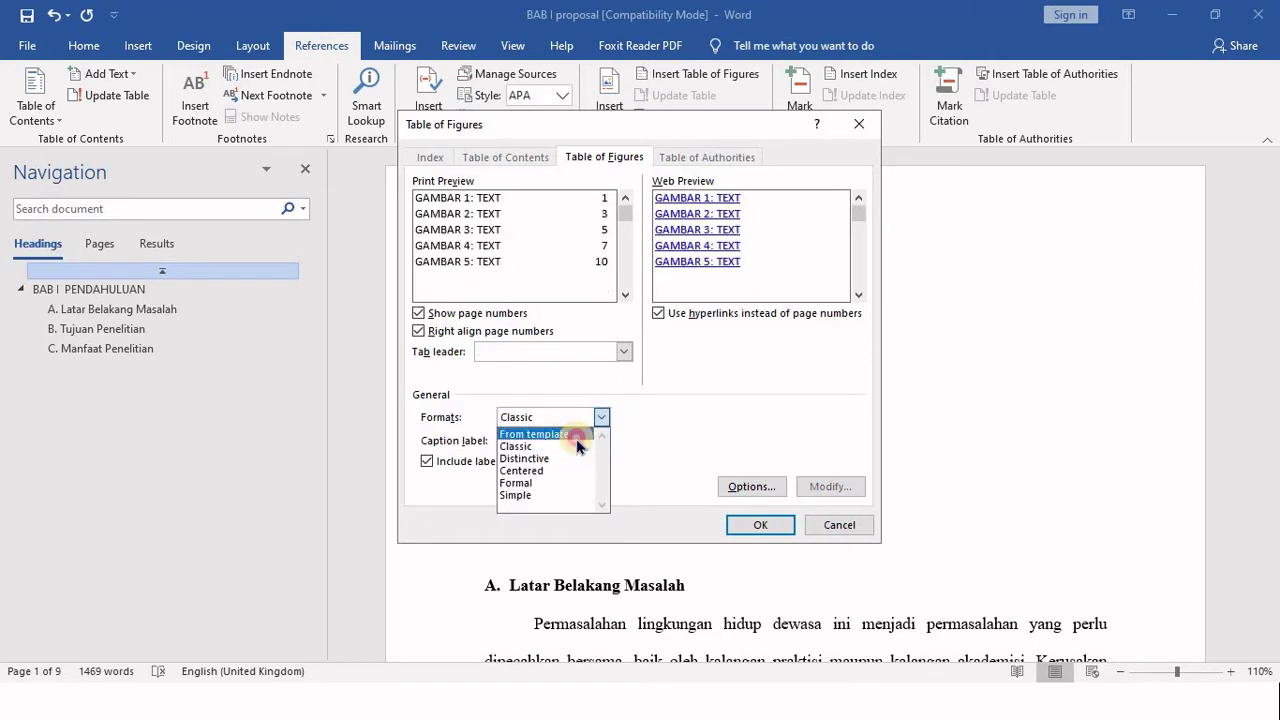
pyautogui.click(578, 434)
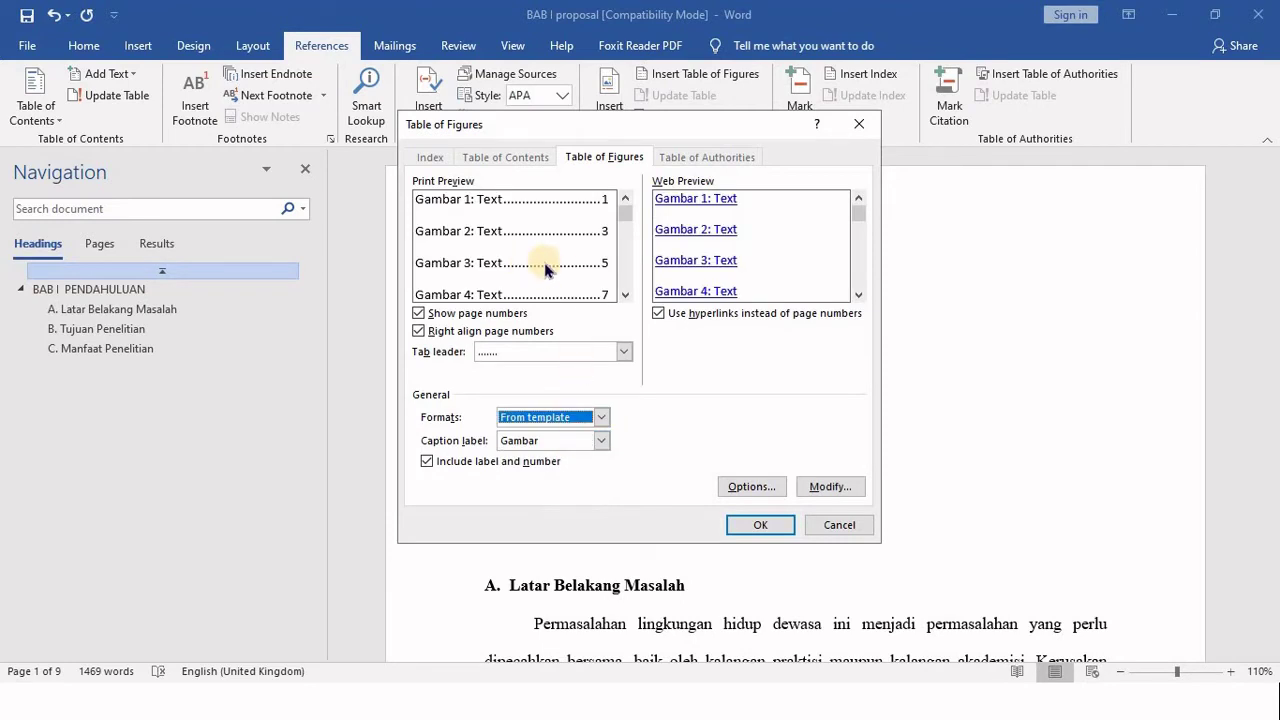
pyautogui.click(760, 524)
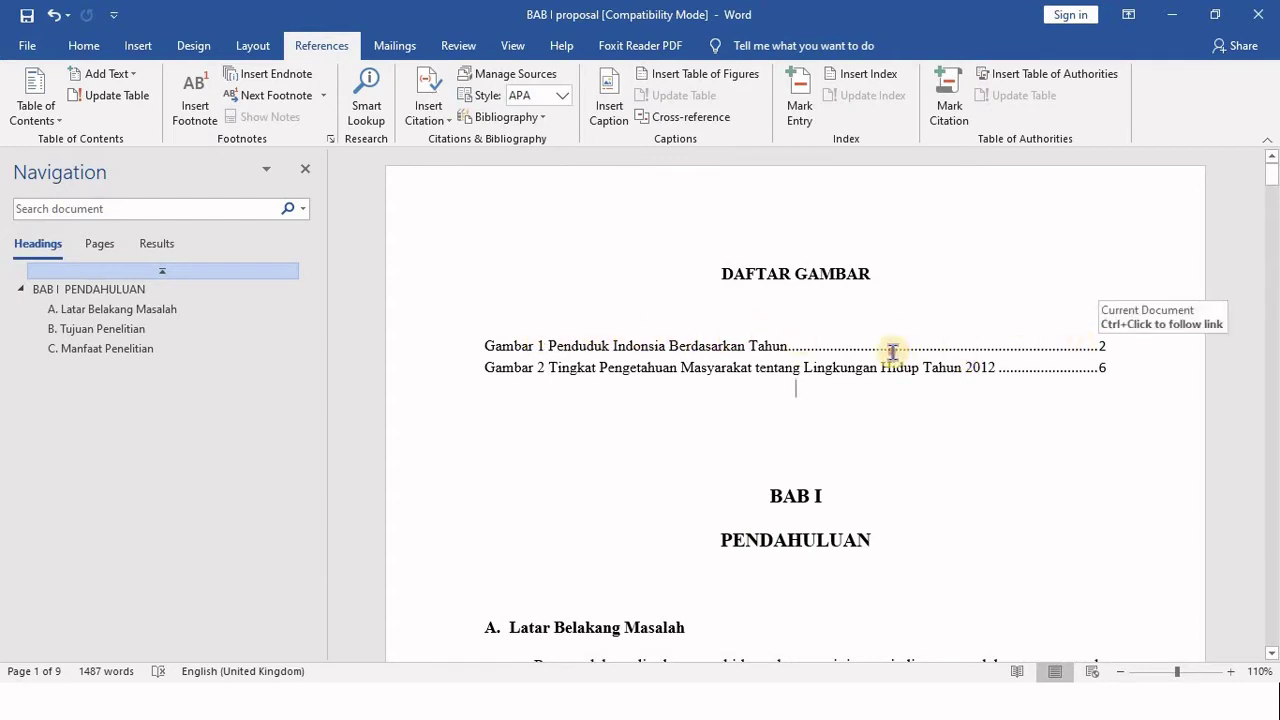
# Test the Gambar 1 entry by jumping to its page 2 caption and back to DAFTAR GAMBAR
pyautogui.click(814, 346)
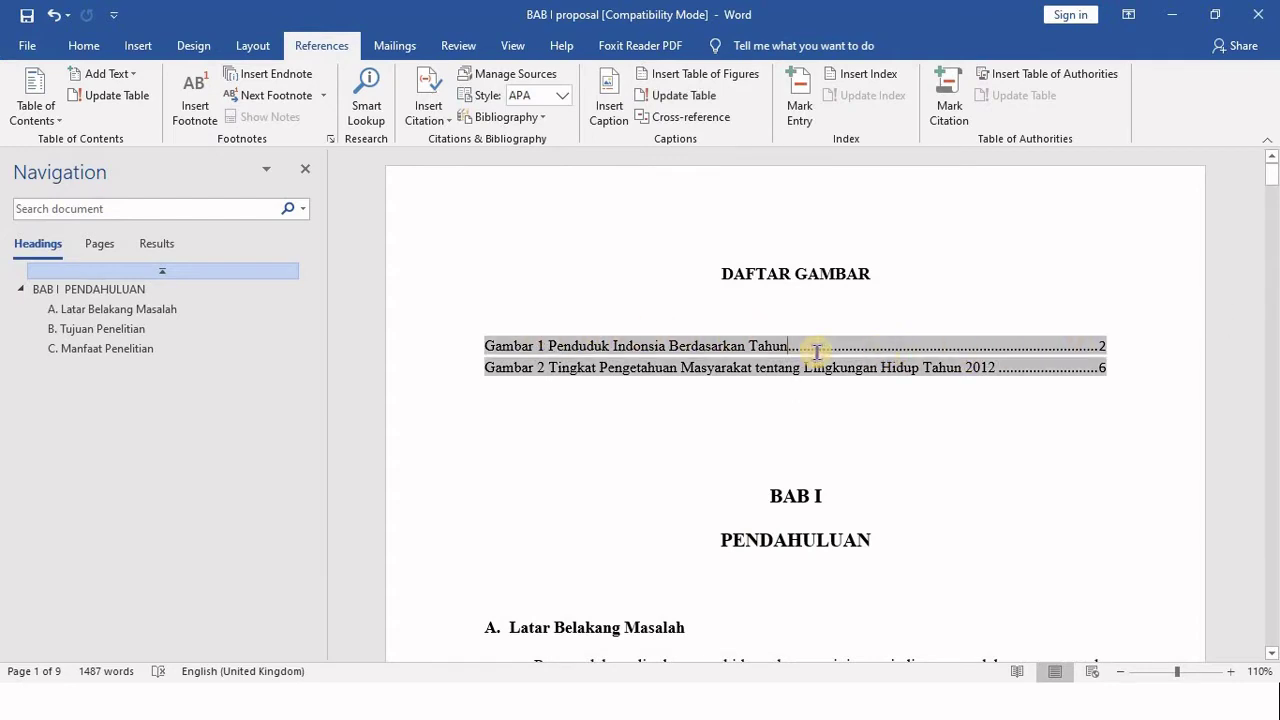
pyautogui.click(83, 45)
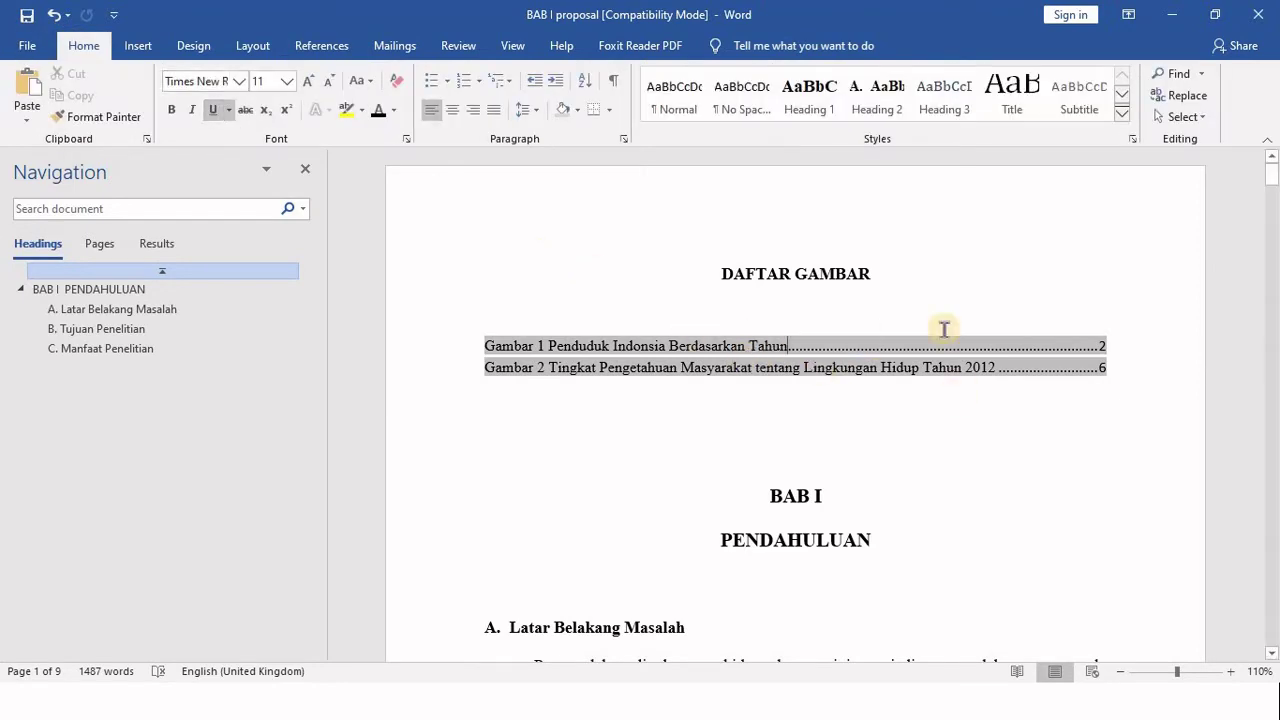
pyautogui.click(852, 296)
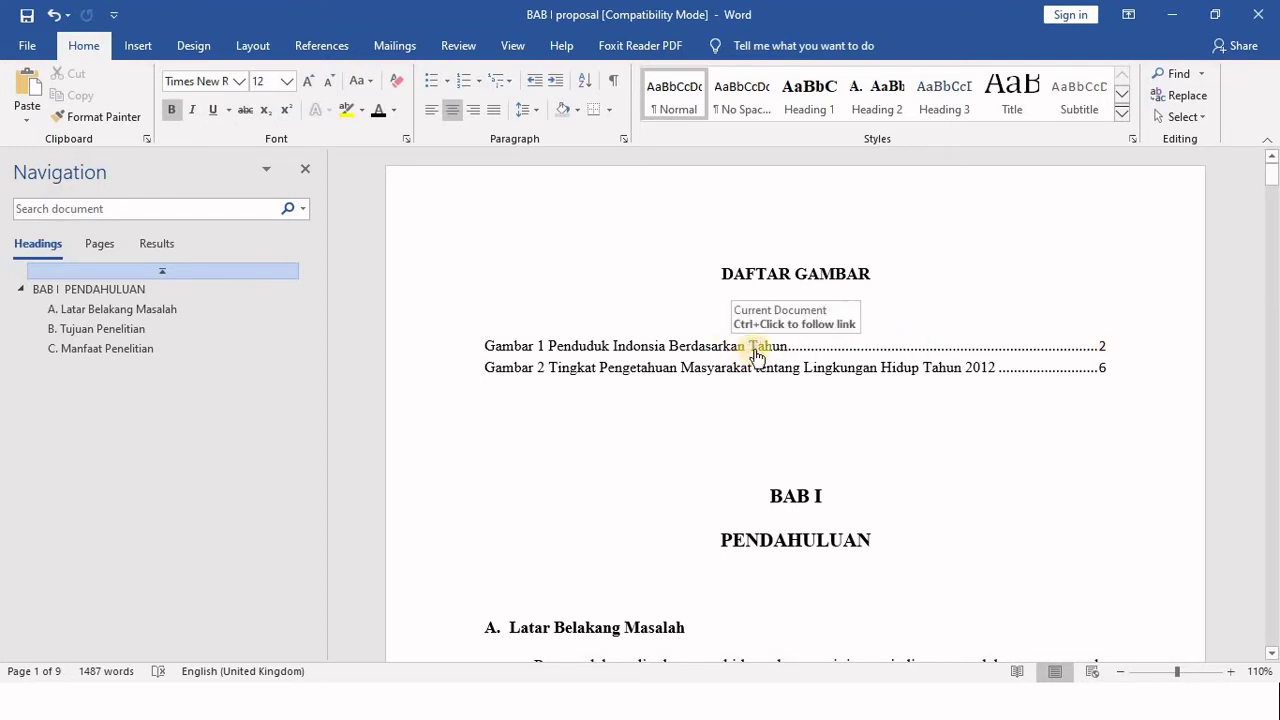
pyautogui.click(760, 352)
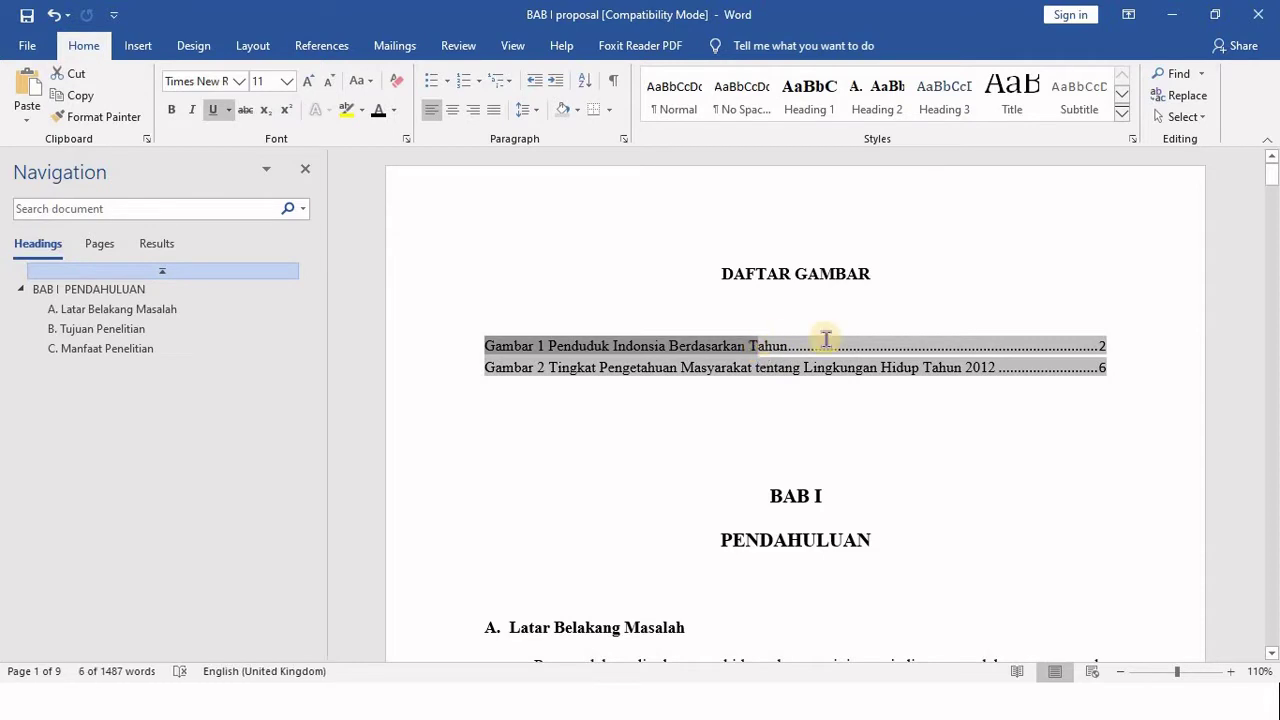
pyautogui.moveTo(812, 355); pyautogui.dragTo(1093, 358)
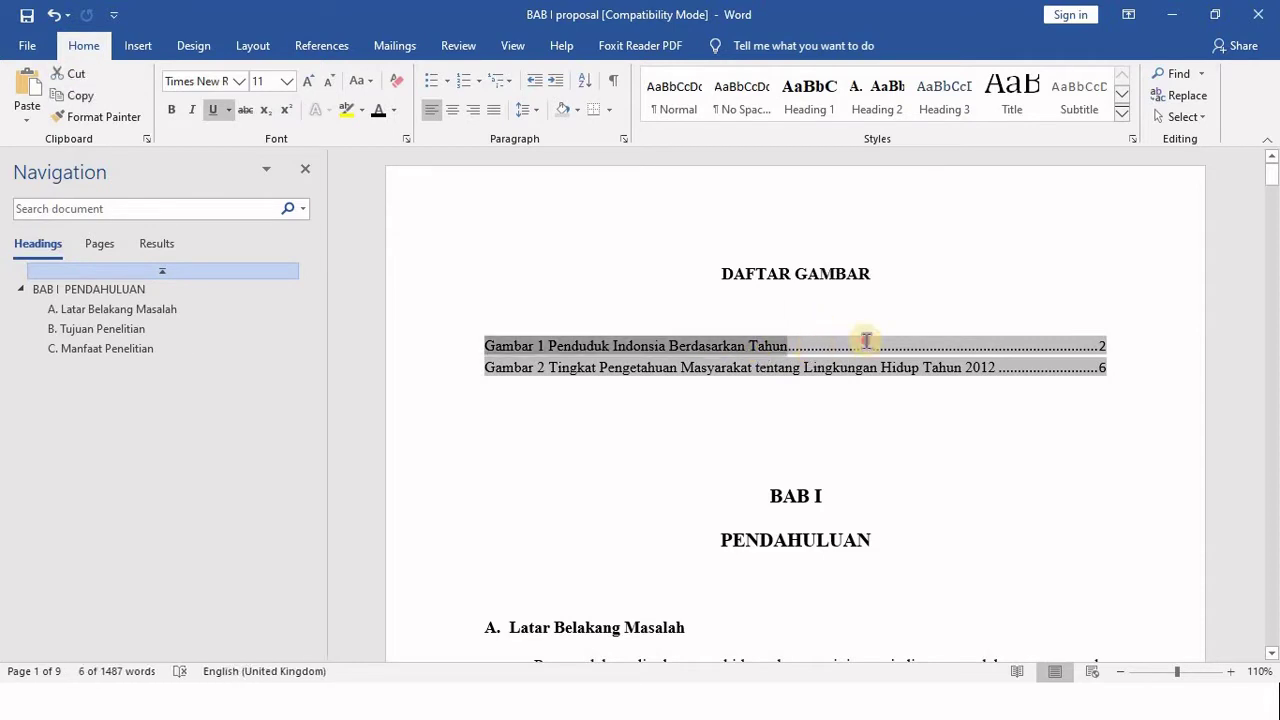
pyautogui.keyDown('ctrl'); pyautogui.click(1092, 357); pyautogui.keyUp('ctrl')
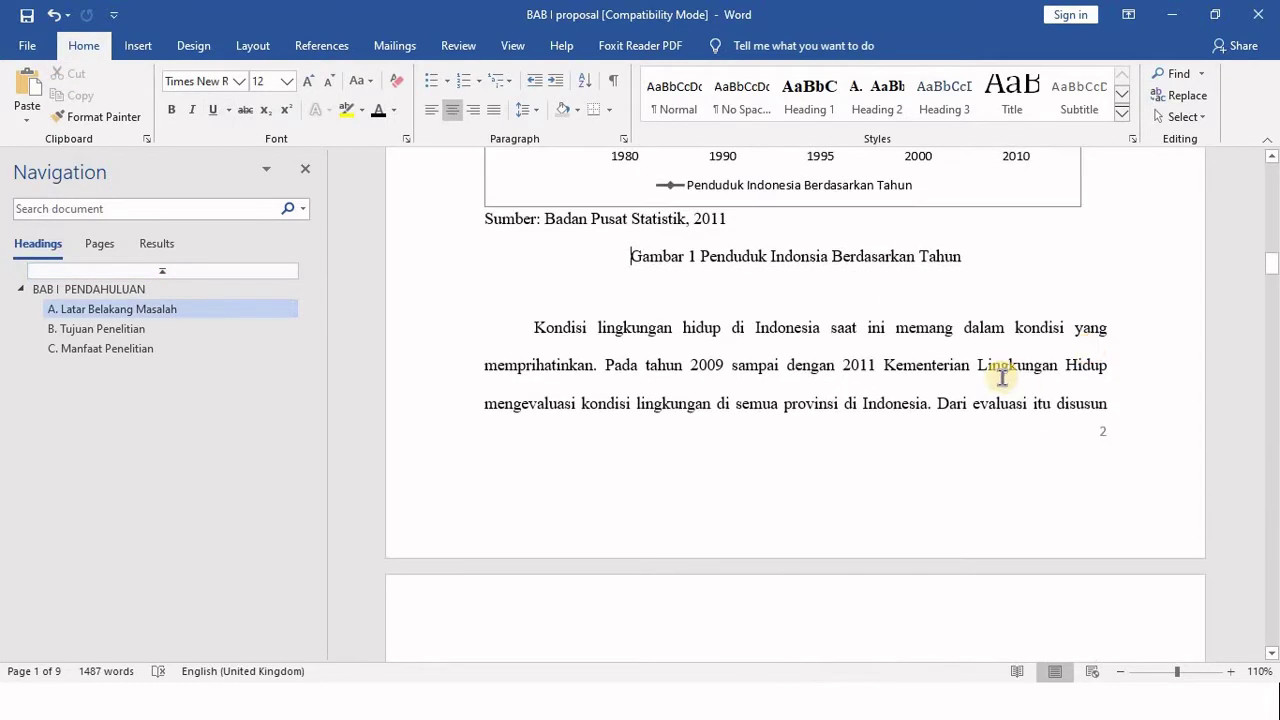
pyautogui.scroll(2, 702, 271)
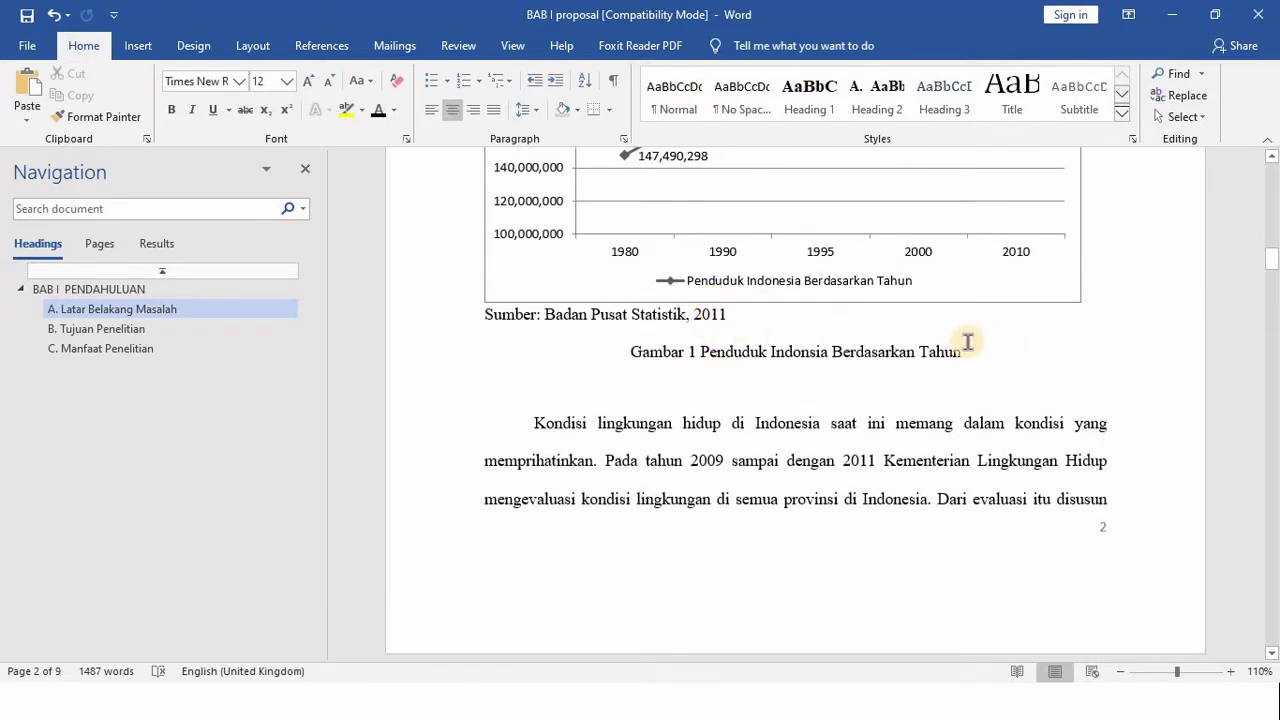
pyautogui.scroll(8, 903, 372)
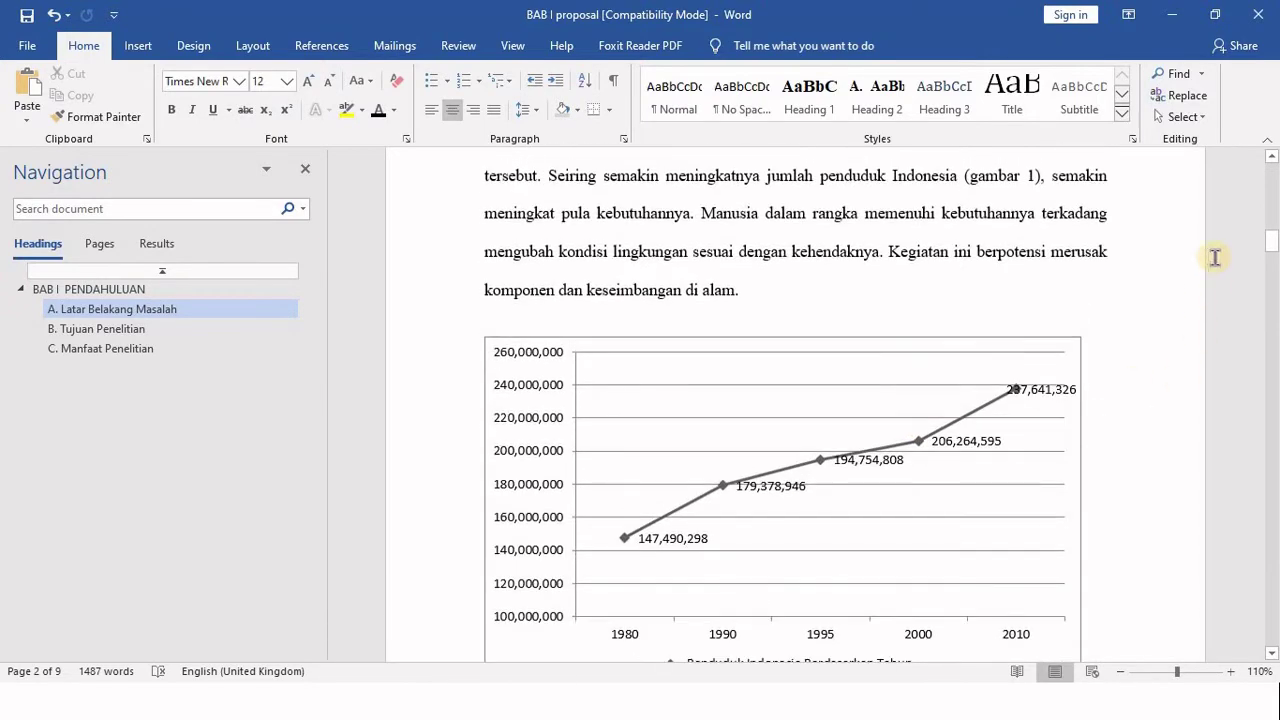
pyautogui.moveTo(1272, 245); pyautogui.dragTo(1272, 175)
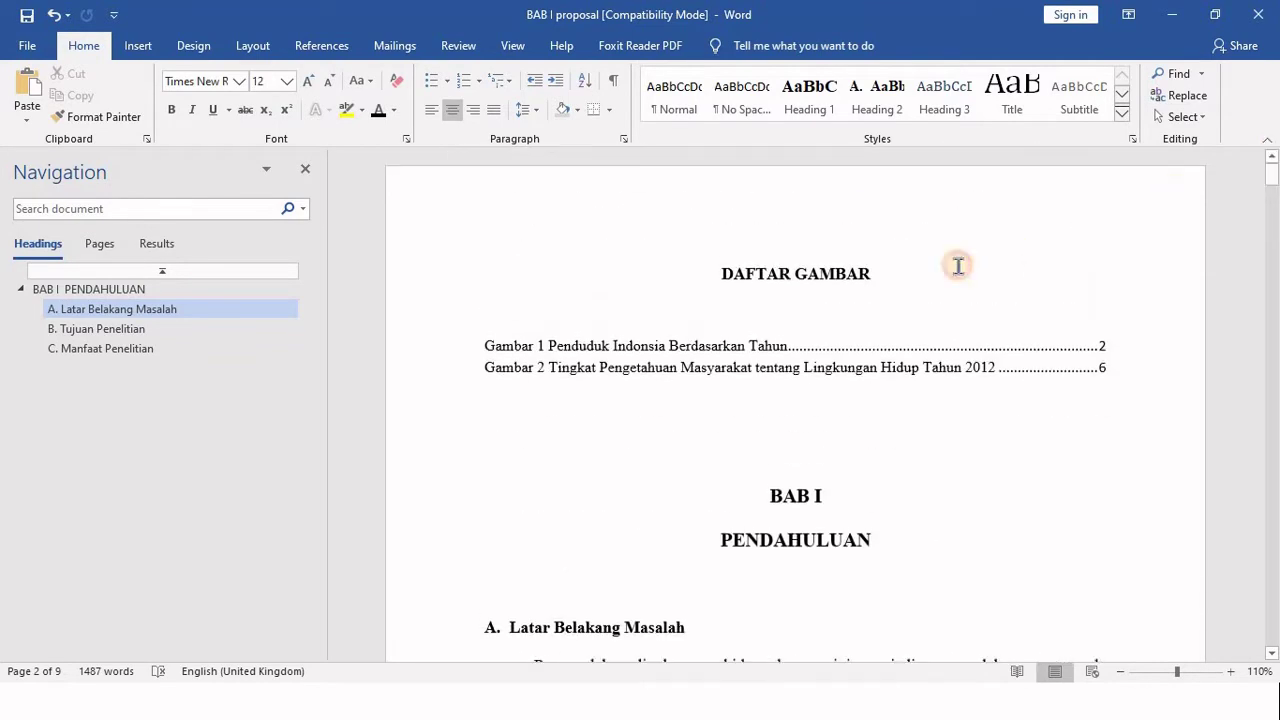
pyautogui.click(790, 410)
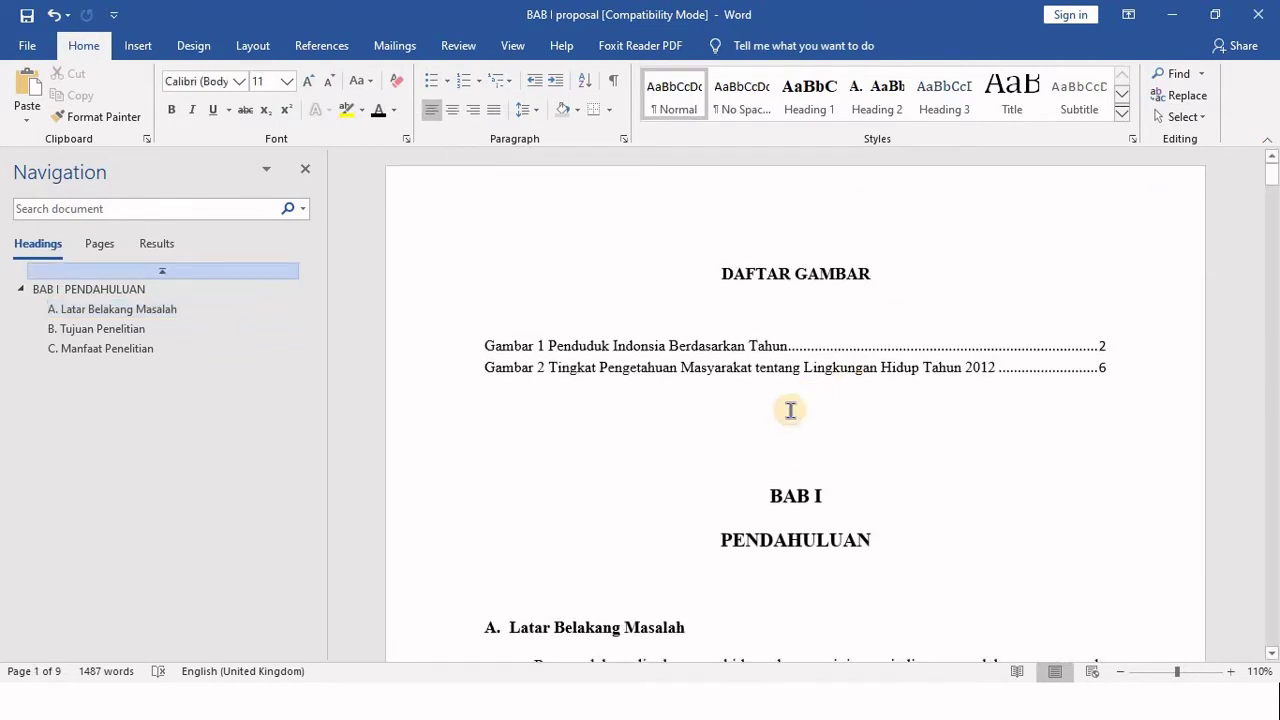
pyautogui.scroll(-15, 790, 413)
# Delete the population chart along with its Sumber source line and Gambar 1 caption
pyautogui.scroll(-3, 790, 413)
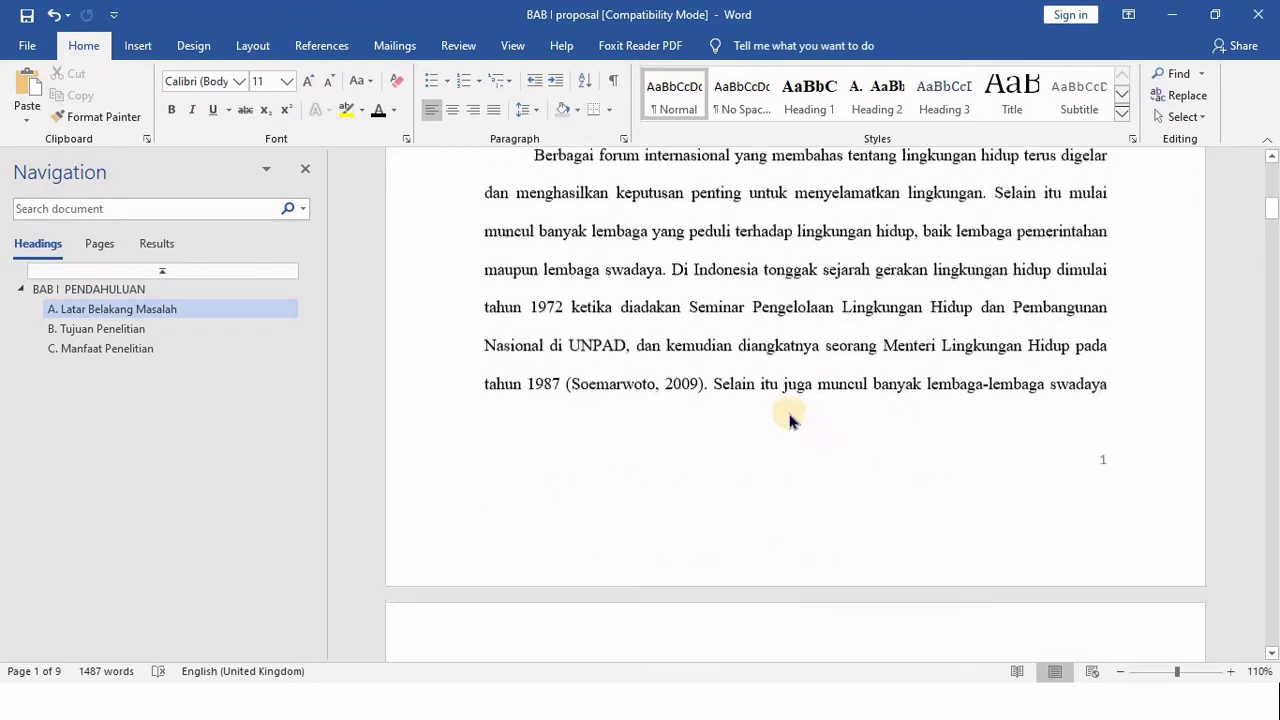
pyautogui.scroll(-5, 790, 413)
pyautogui.scroll(-4, 790, 413)
pyautogui.scroll(-2, 786, 410)
pyautogui.scroll(-3, 771, 457)
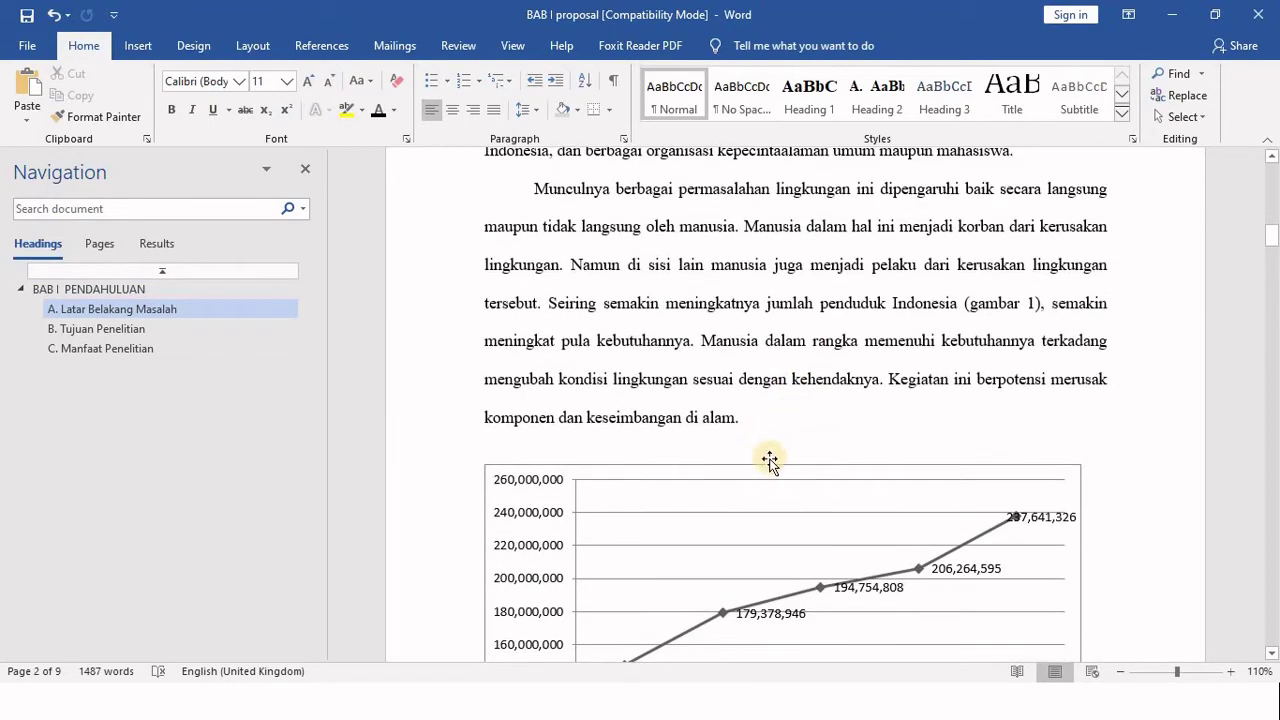
pyautogui.scroll(-5, 770, 462)
pyautogui.scroll(-2, 770, 462)
pyautogui.scroll(-7, 800, 480)
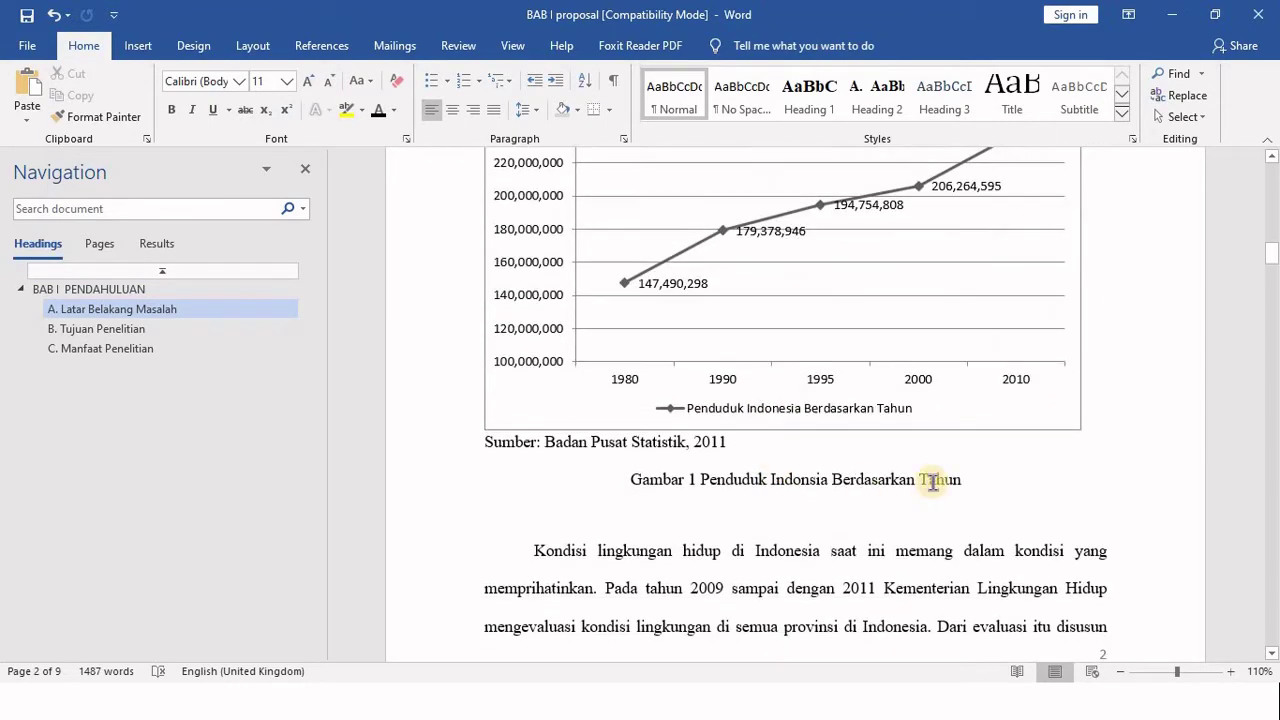
pyautogui.scroll(3, 930, 540)
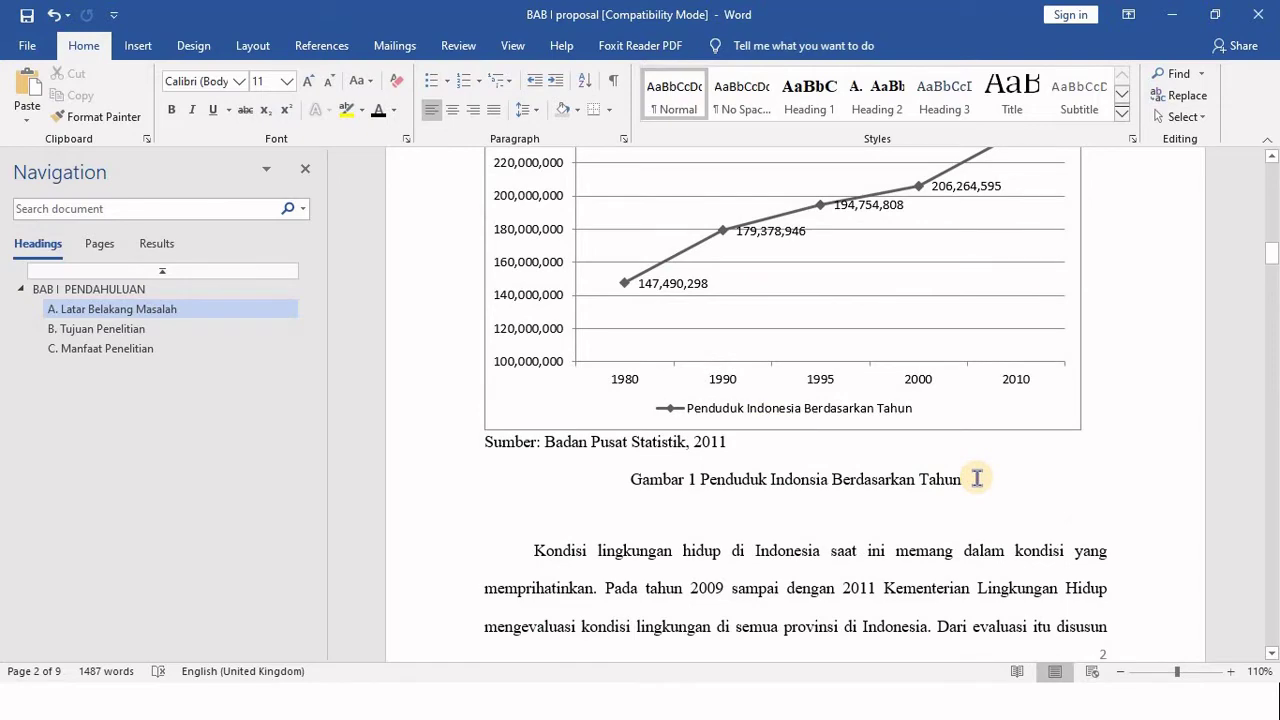
pyautogui.moveTo(970, 479); pyautogui.dragTo(764, 283)
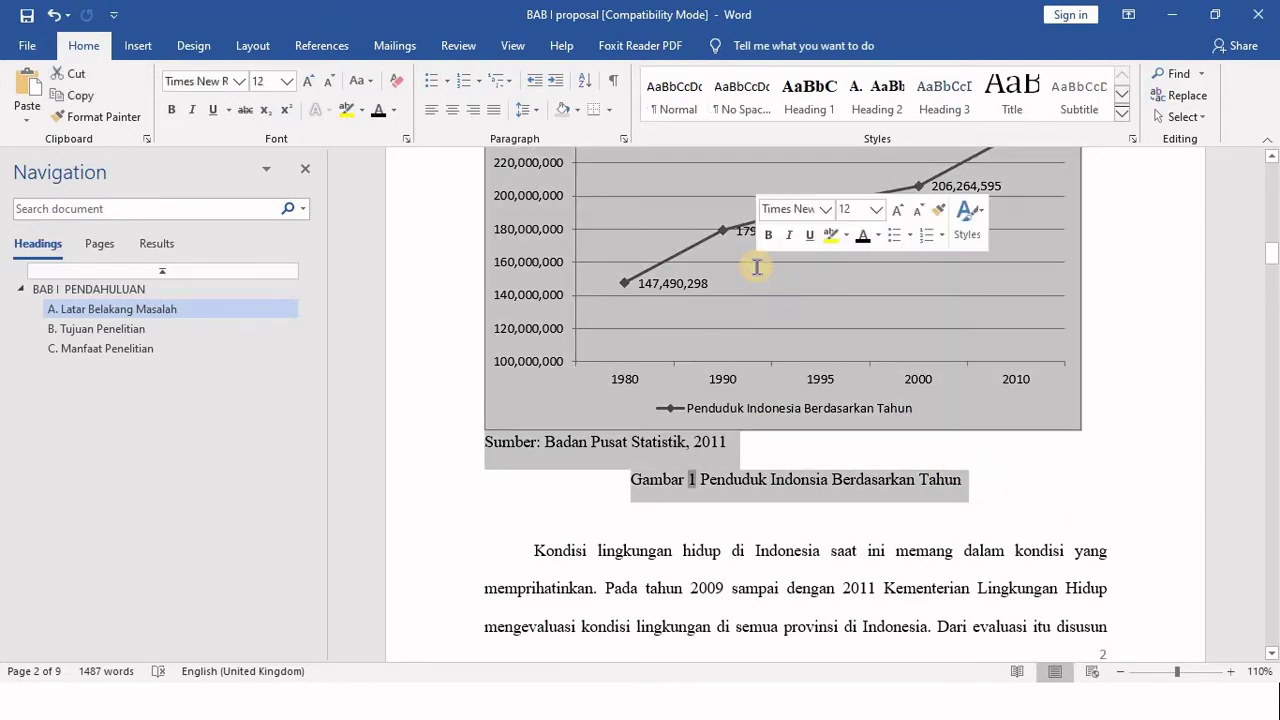
pyautogui.press('Delete')
# Scroll down to the remaining chart's Gambar 2 caption
pyautogui.scroll(2, 766, 283)
pyautogui.scroll(-3, 766, 283)
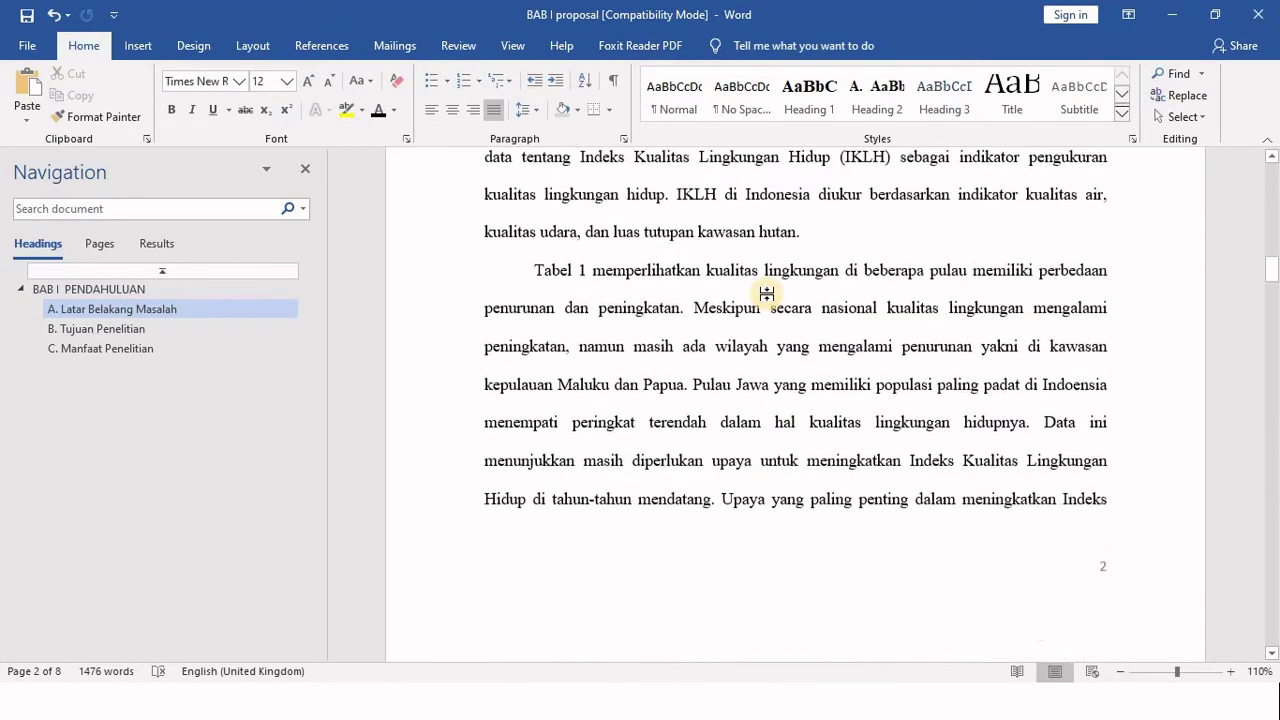
pyautogui.scroll(-5, 766, 290)
pyautogui.scroll(-3, 766, 290)
pyautogui.scroll(-6, 766, 294)
pyautogui.scroll(-8, 766, 294)
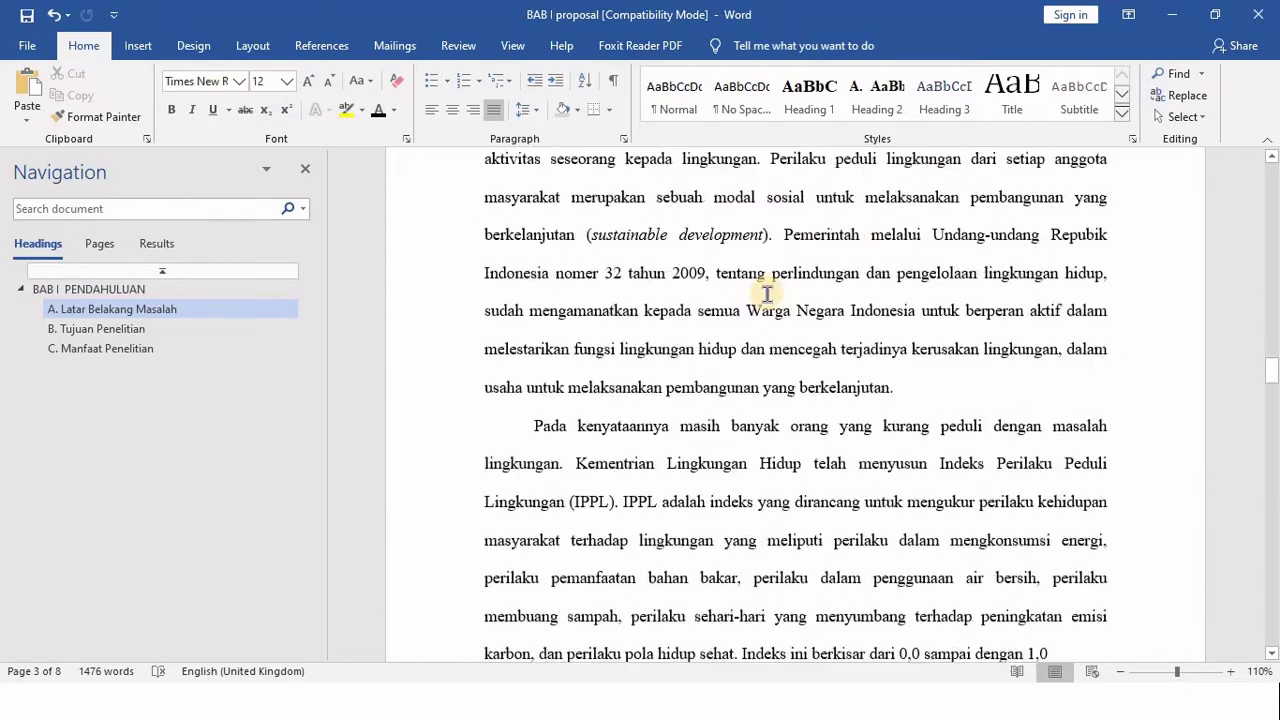
pyautogui.scroll(-6, 766, 294)
pyautogui.scroll(-4, 766, 294)
pyautogui.scroll(-5, 768, 303)
pyautogui.scroll(-10, 768, 303)
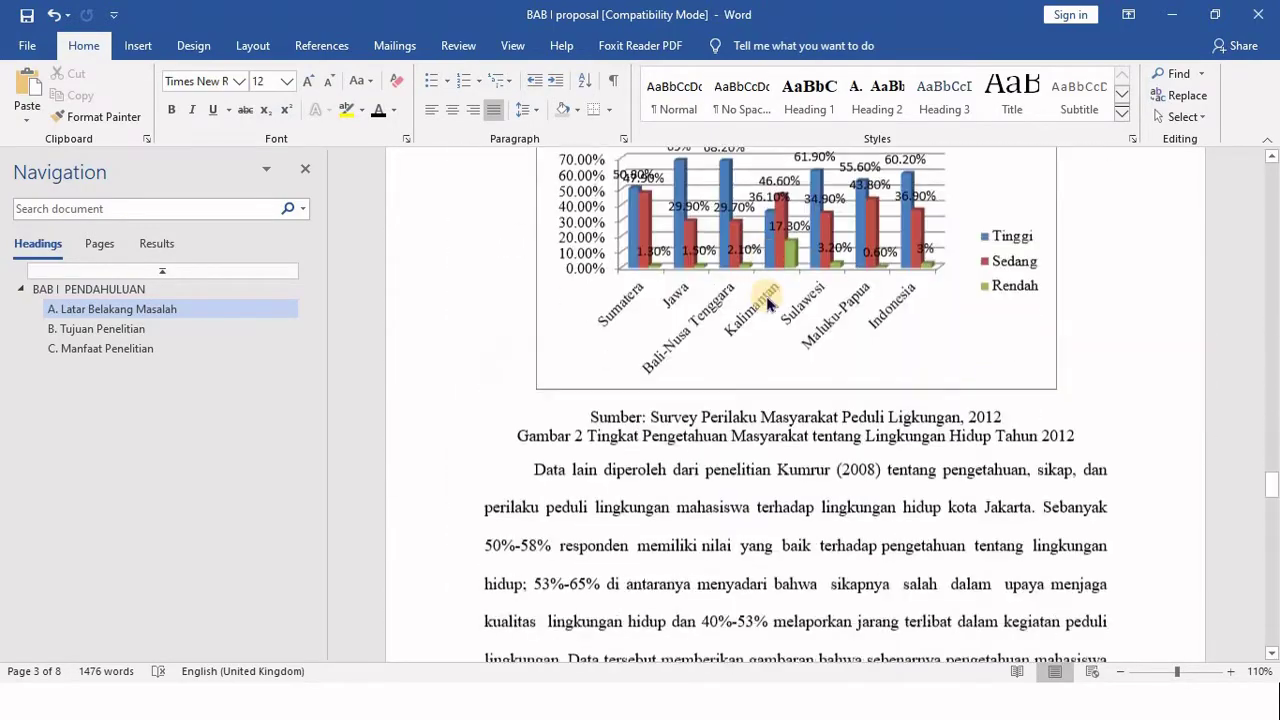
pyautogui.scroll(-1, 768, 303)
# Update the caption number field so the Tingkat Pengetahuan caption reads Gambar 1
pyautogui.click(695, 411)
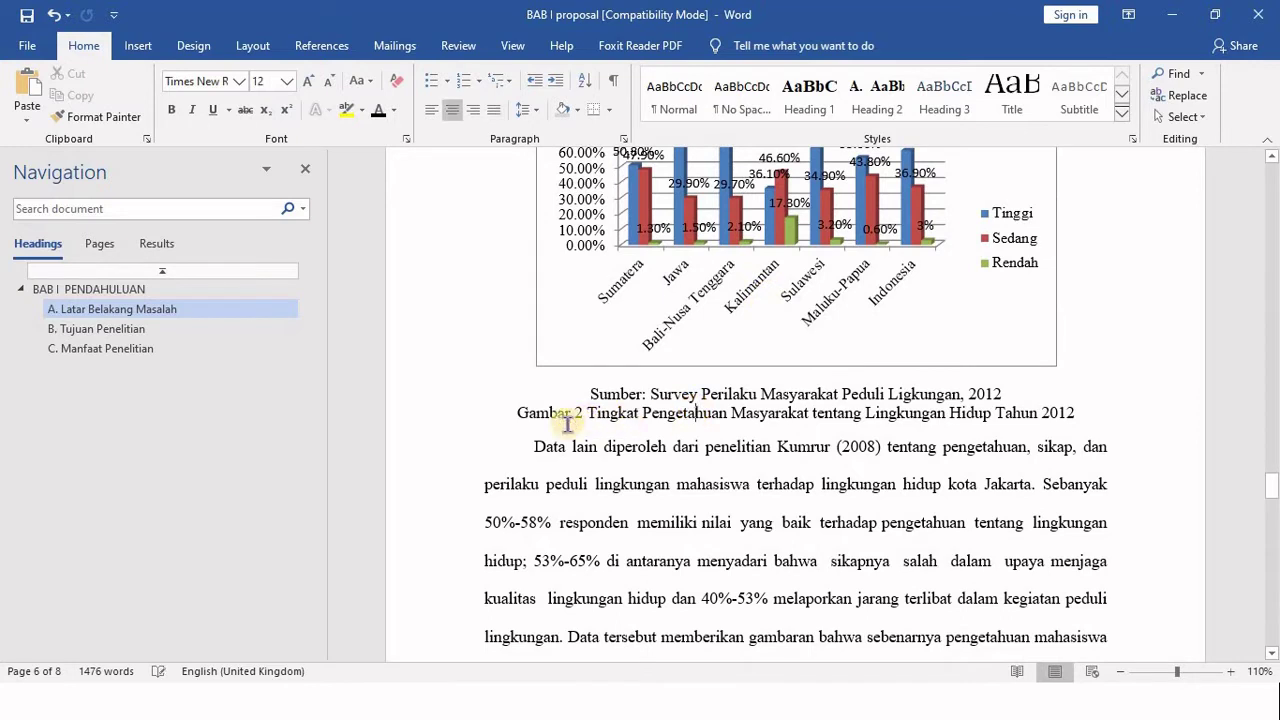
pyautogui.rightClick(572, 424)
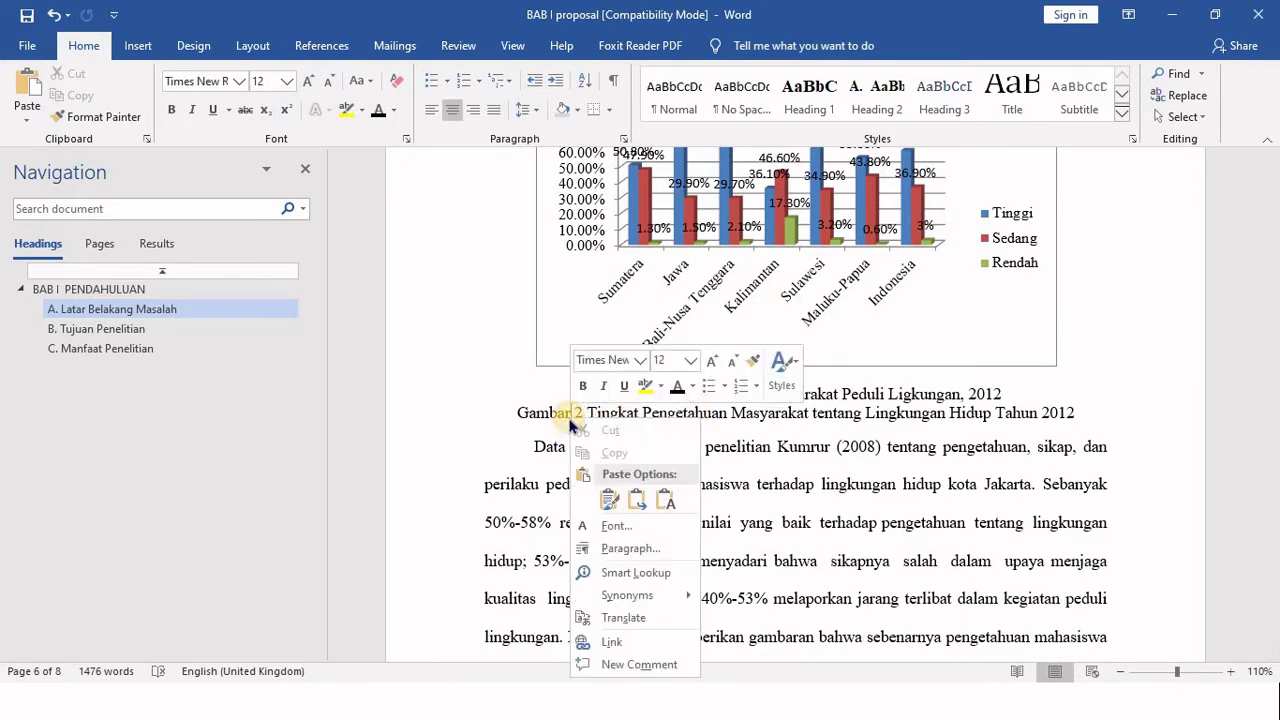
pyautogui.click(580, 416)
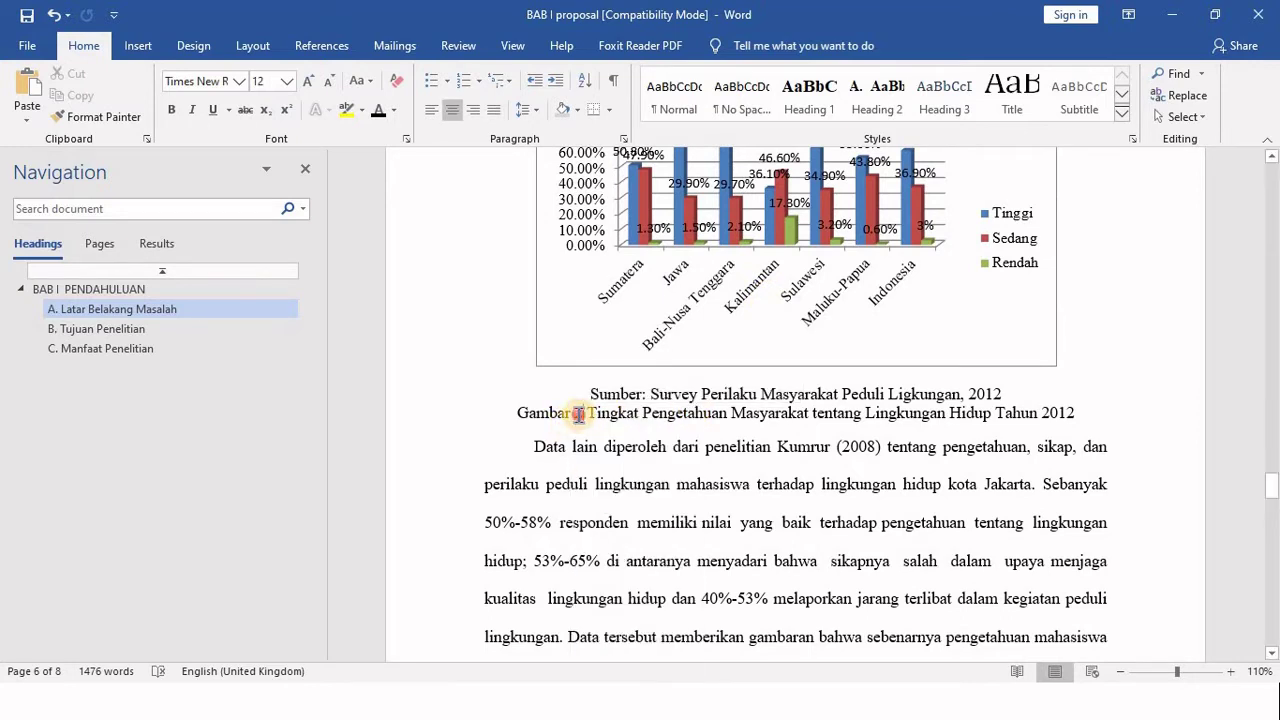
pyautogui.moveTo(560, 416); pyautogui.dragTo(585, 414)
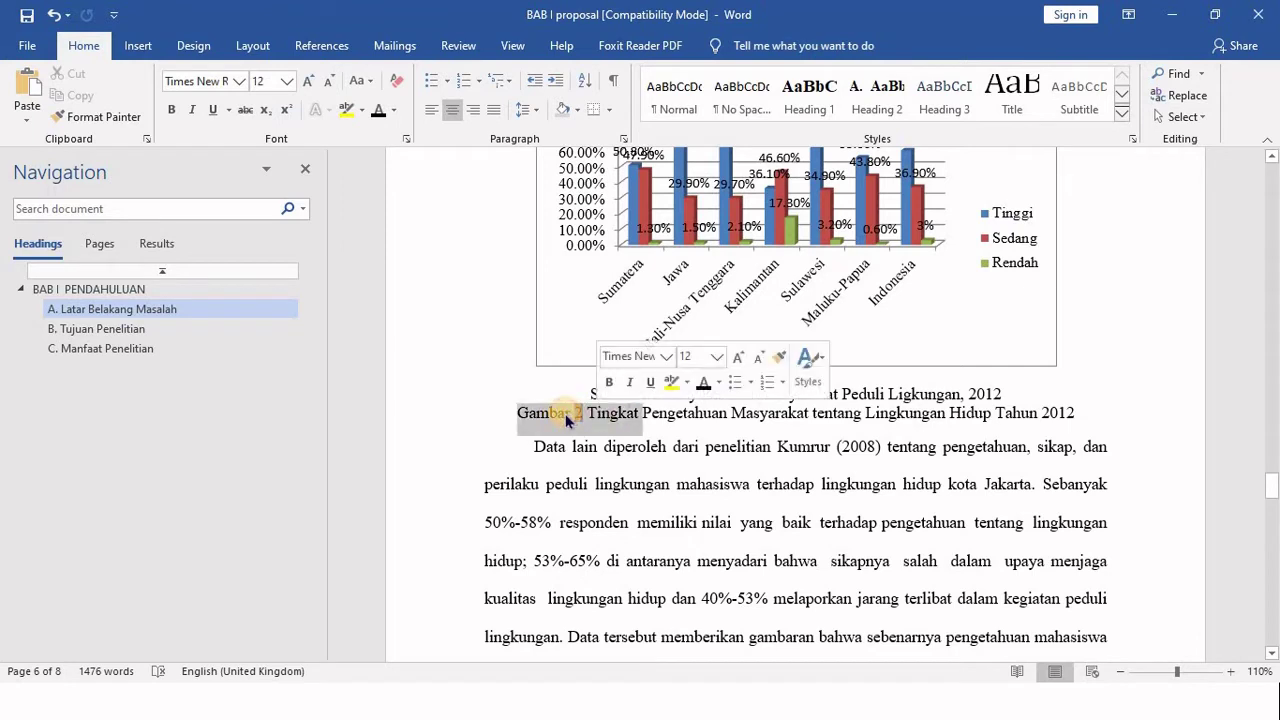
pyautogui.rightClick(583, 414)
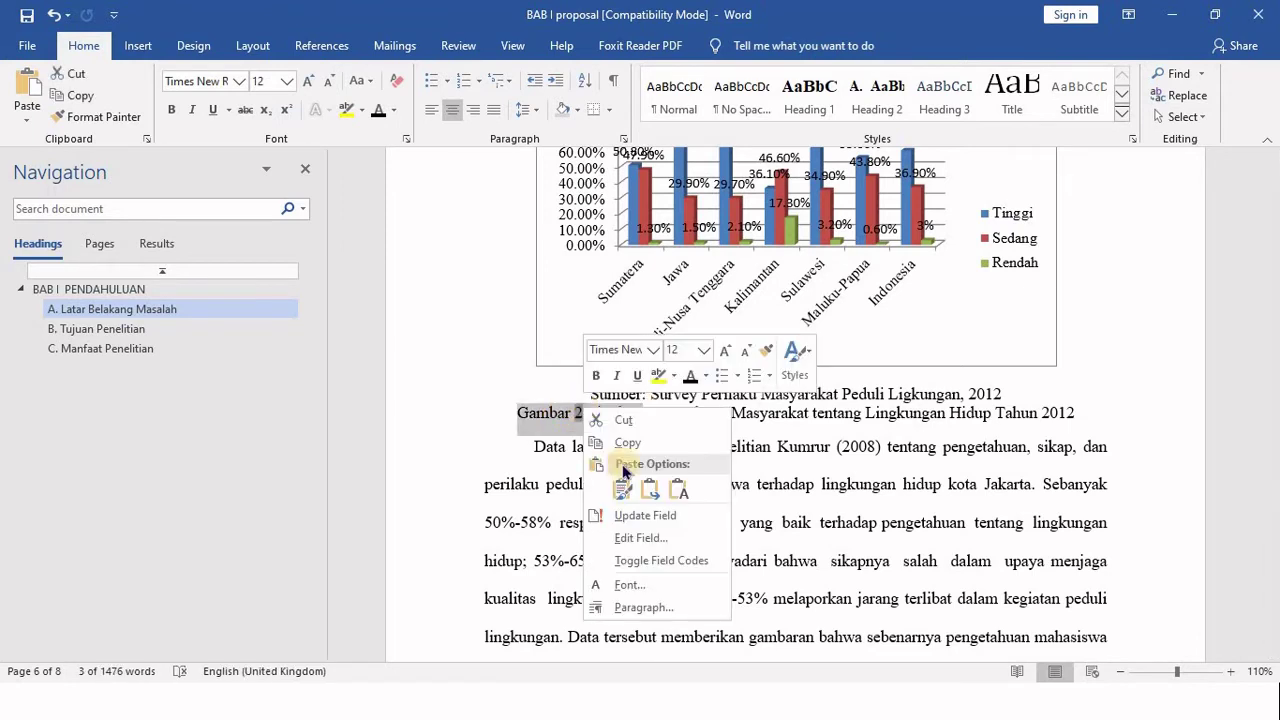
pyautogui.click(646, 508)
pyautogui.click(643, 414)
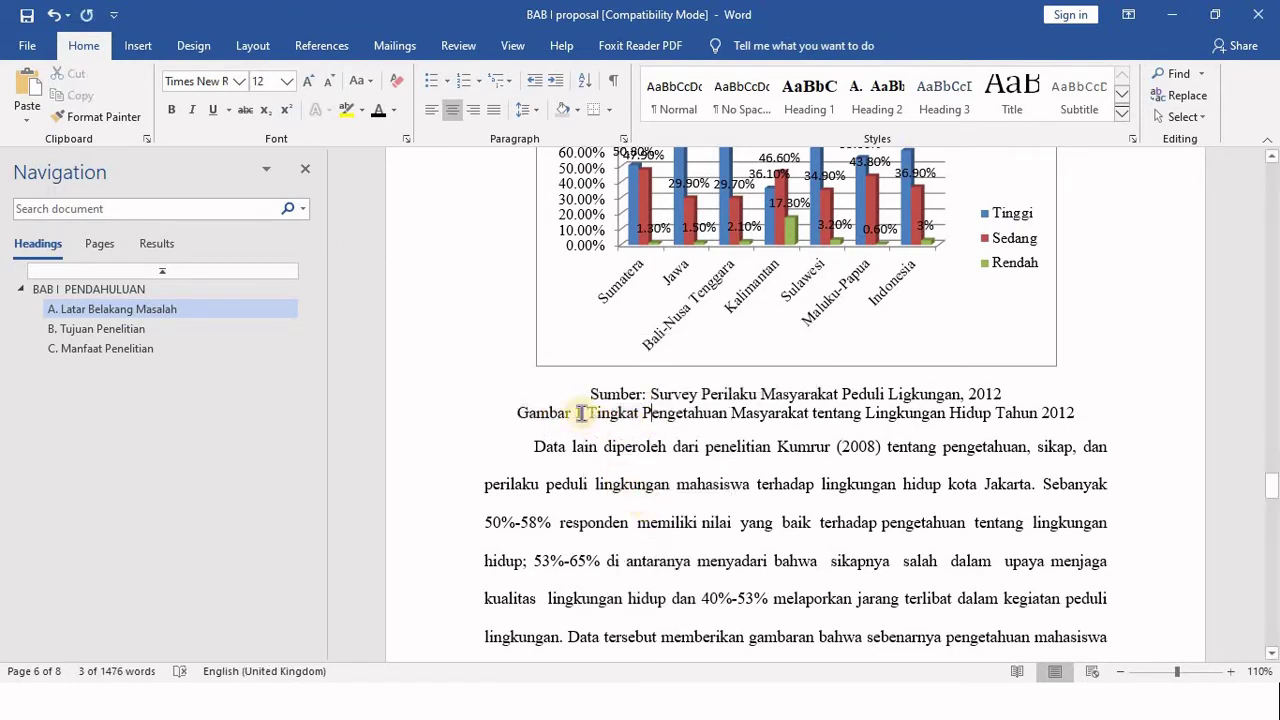
# Select the whole document and update all of its fields
pyautogui.click(752, 446)
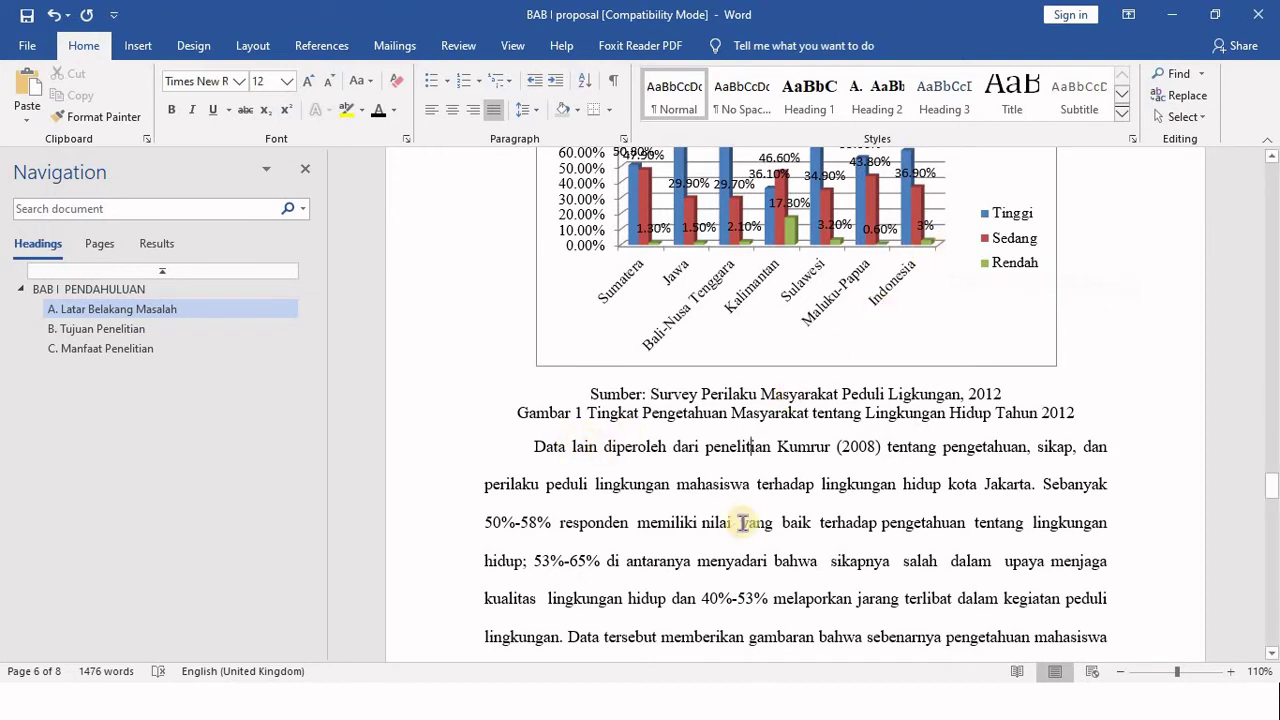
pyautogui.press('F9')
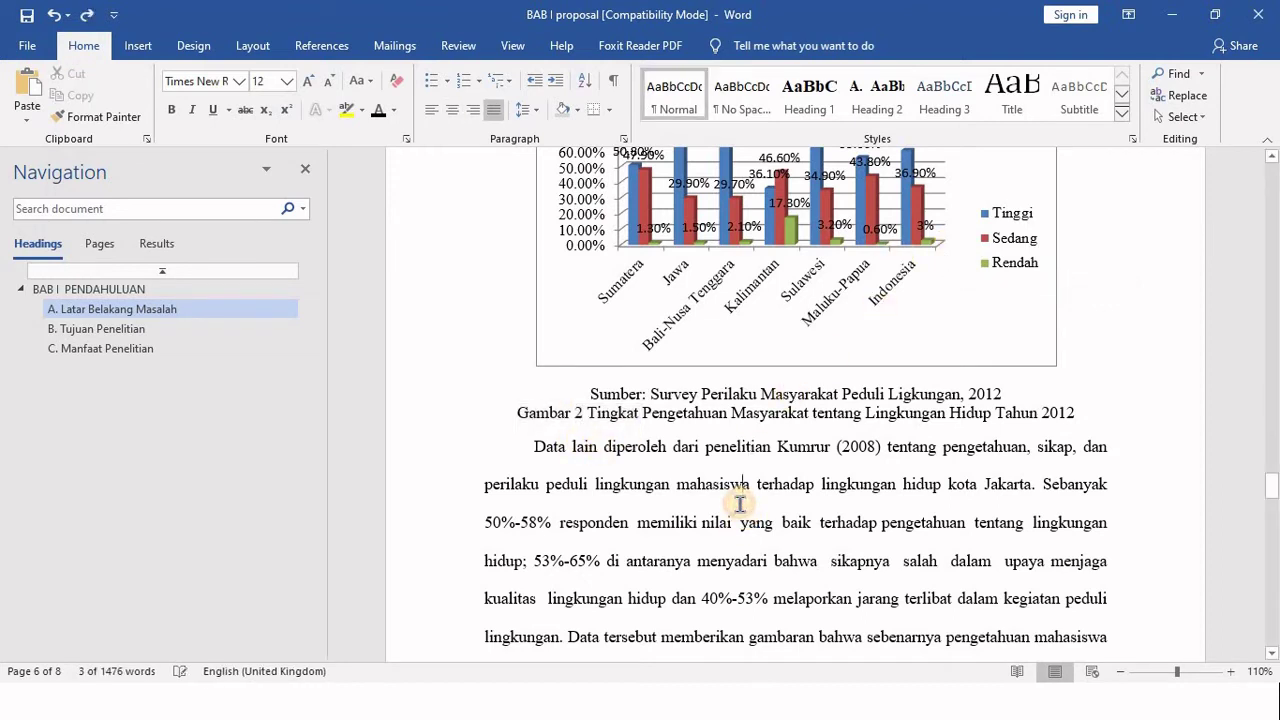
pyautogui.hotkey('ctrl', 'a')
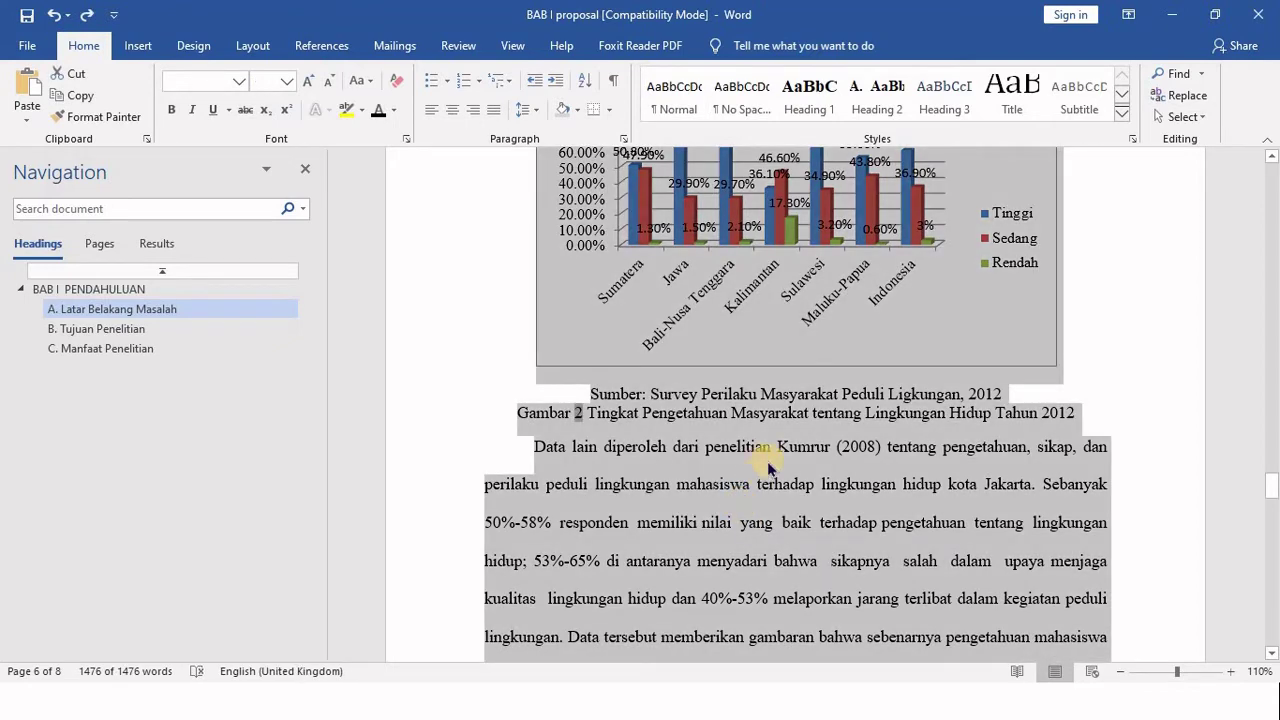
pyautogui.rightClick(767, 463)
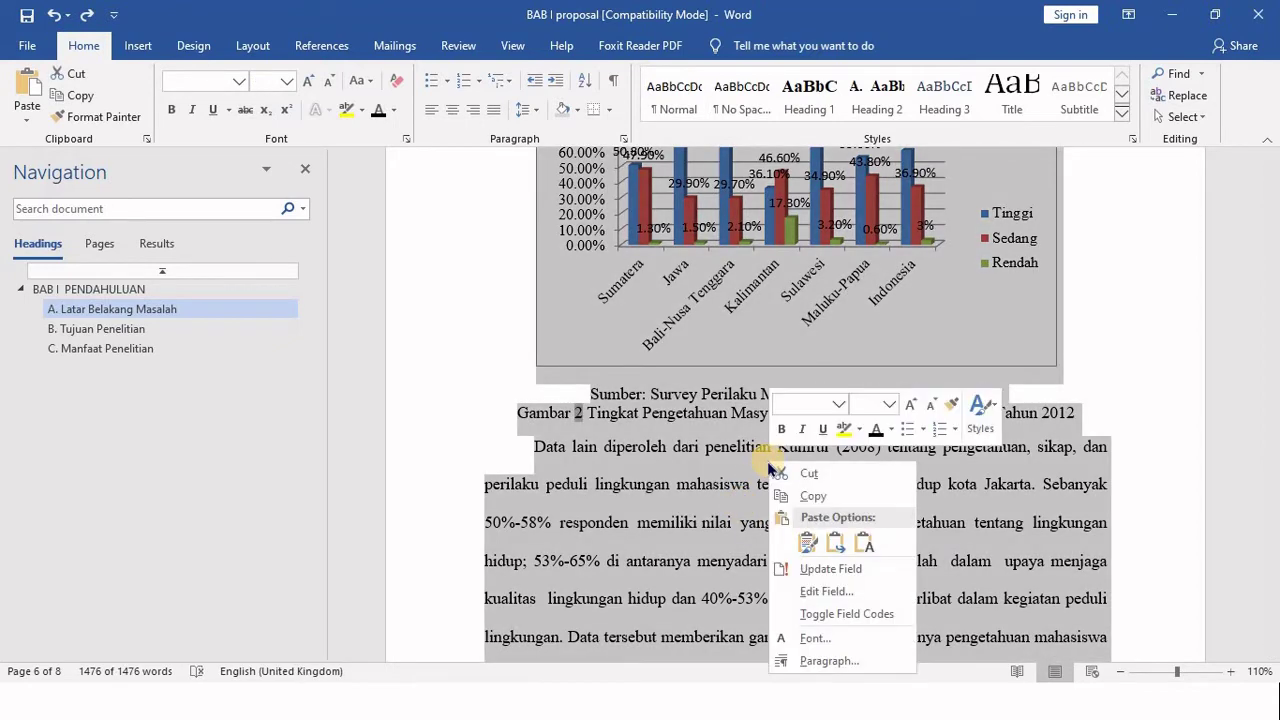
pyautogui.click(811, 569)
pyautogui.click(688, 487)
pyautogui.hotkey('ctrl', 'a')
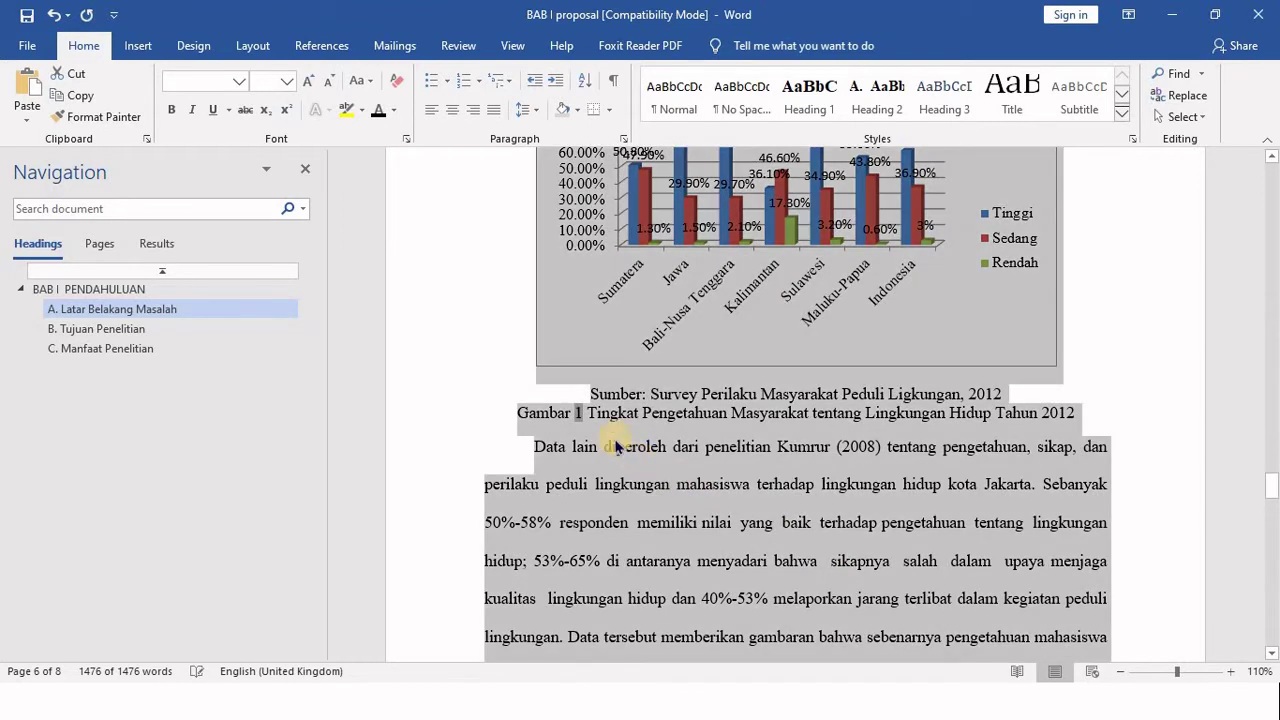
pyautogui.press('F9')
pyautogui.click(608, 437)
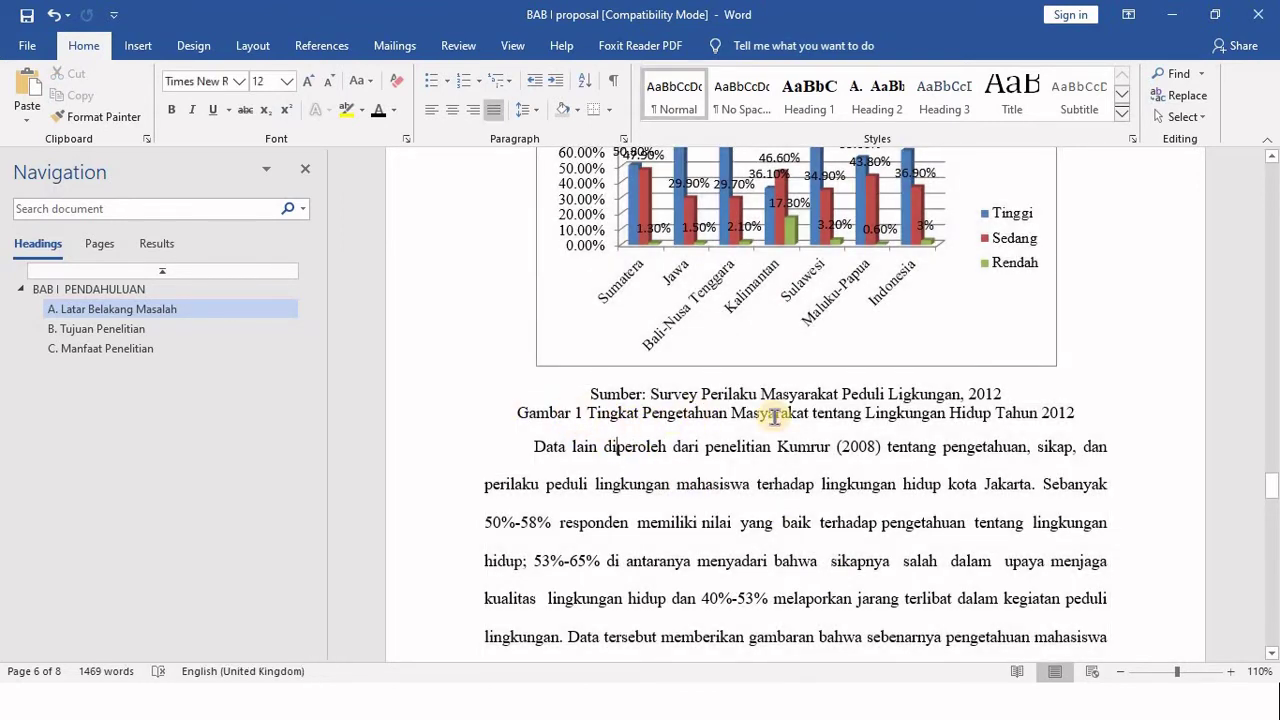
# Add an empty line after the figure entry in the DAFTAR GAMBAR list
pyautogui.scroll(5, 1103, 380)
pyautogui.moveTo(1272, 455); pyautogui.dragTo(1257, 117)
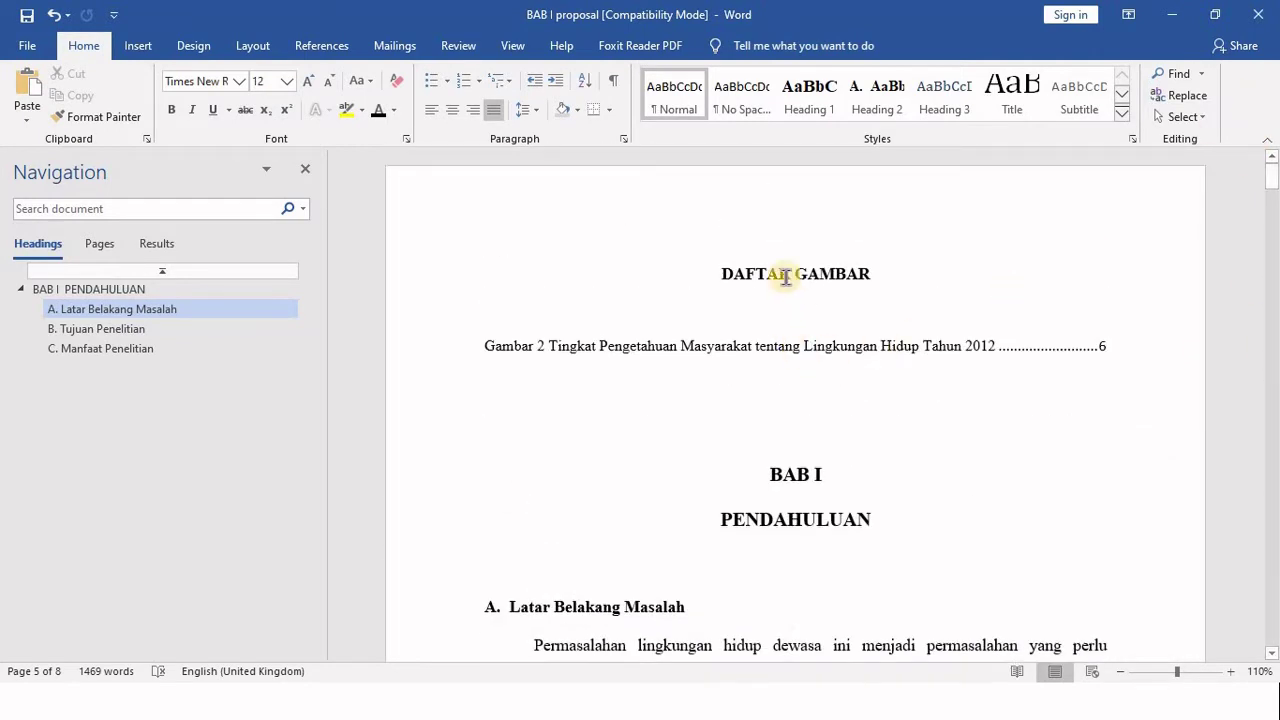
pyautogui.click(778, 362)
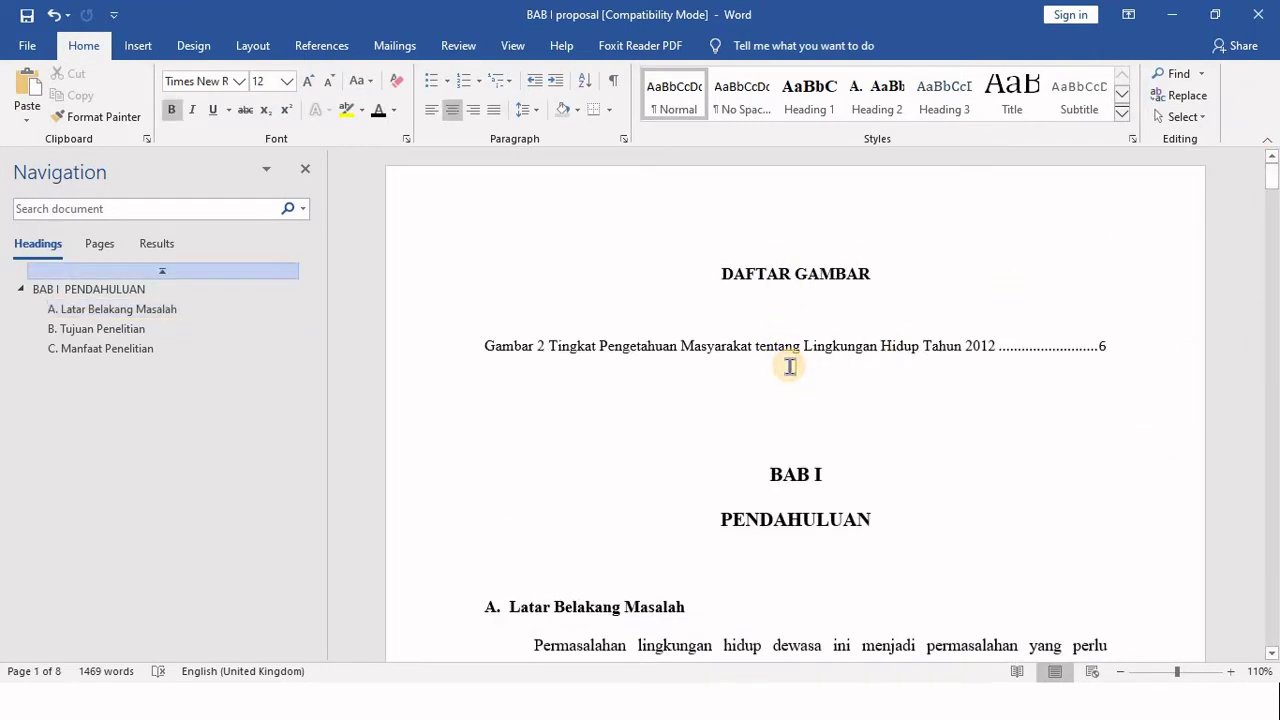
pyautogui.click(1133, 348)
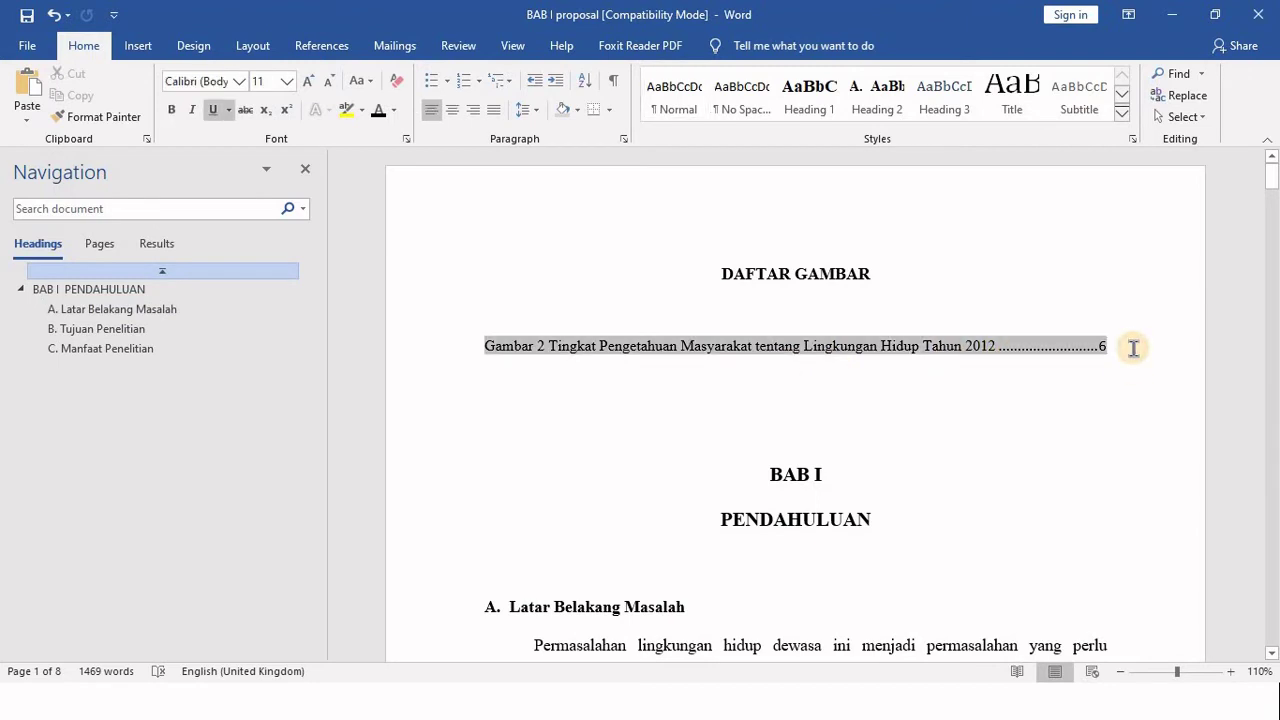
pyautogui.press('Return')
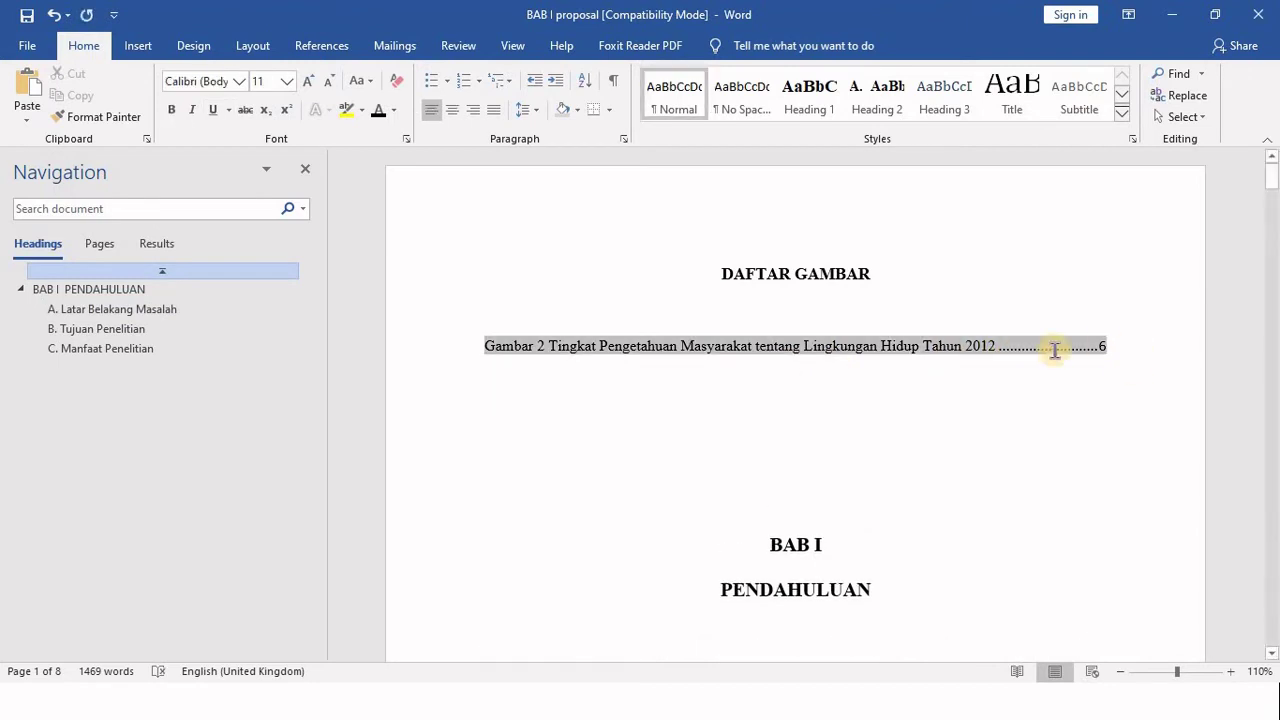
# Scroll down to the hand-typed Tabel 1 IKLH caption on page 3
pyautogui.scroll(-5, 930, 389)
pyautogui.scroll(-3, 930, 389)
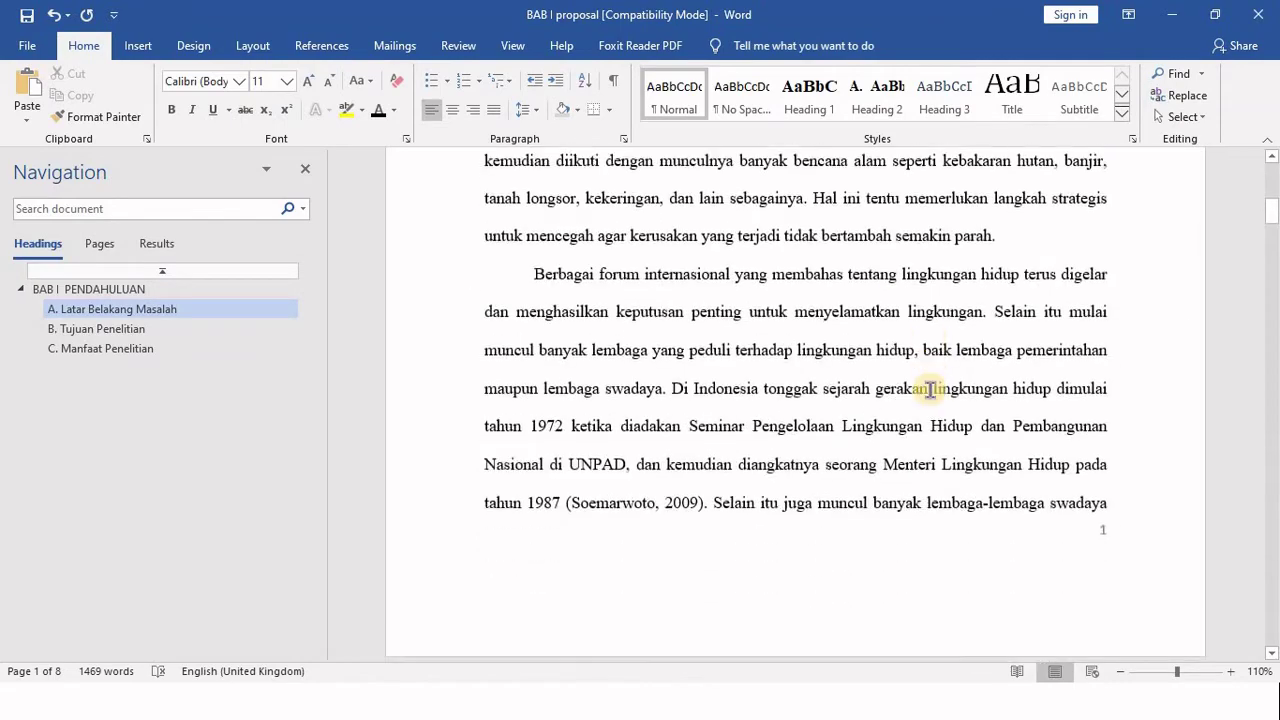
pyautogui.scroll(-3, 930, 389)
pyautogui.scroll(-3, 930, 389)
pyautogui.scroll(-3, 930, 389)
pyautogui.scroll(-5, 930, 389)
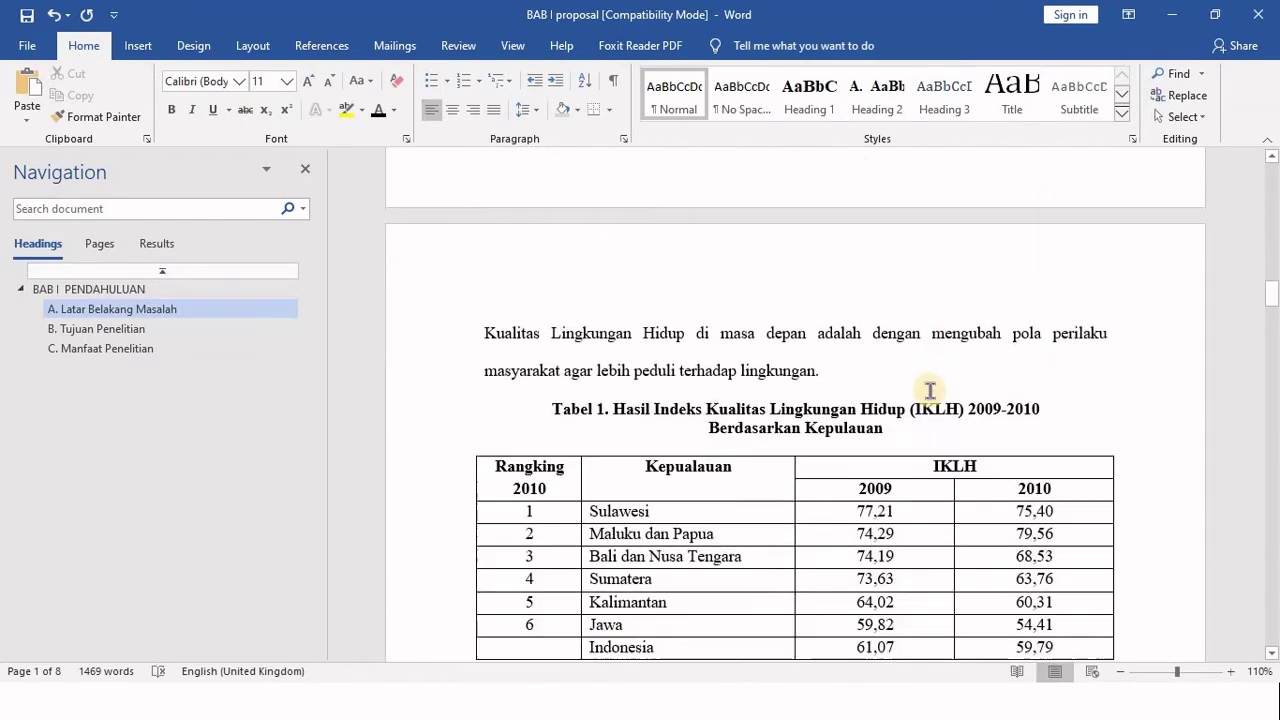
pyautogui.scroll(-1, 914, 403)
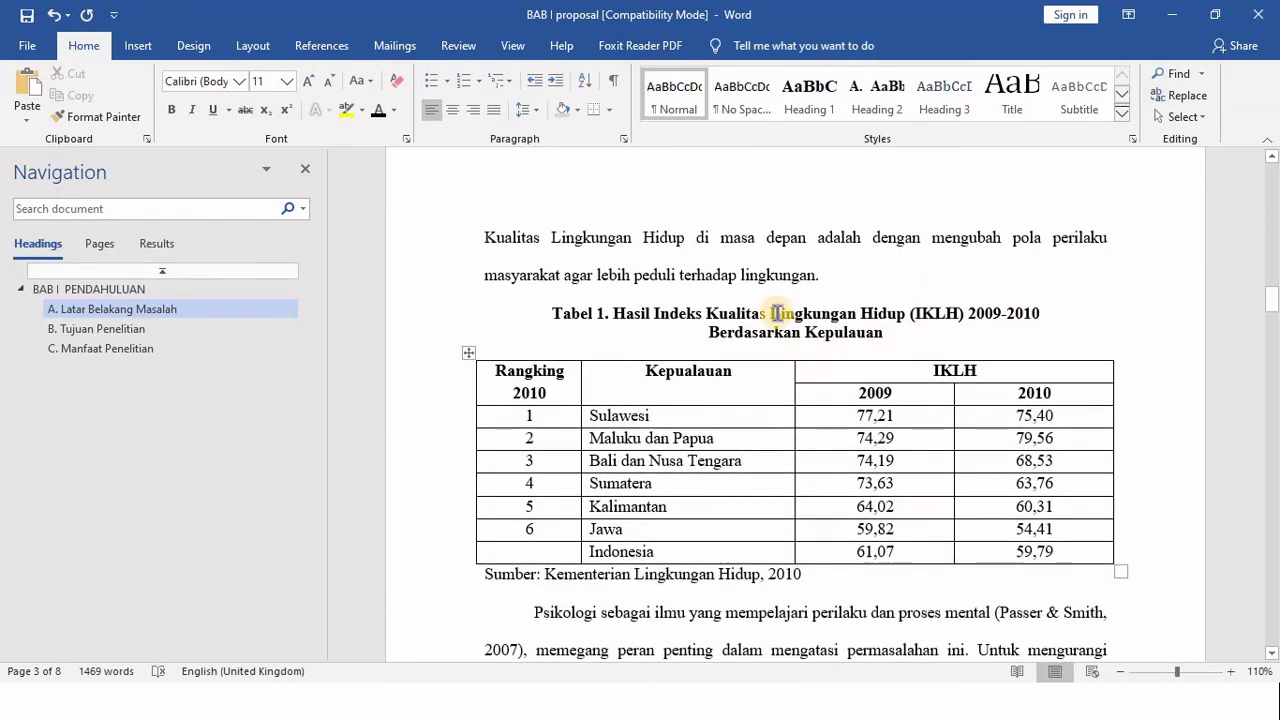
# Replace the typed table number with an automatic 'Tabel 1' caption under a new Tabel label
pyautogui.click(617, 312)
pyautogui.press('BackSpace')
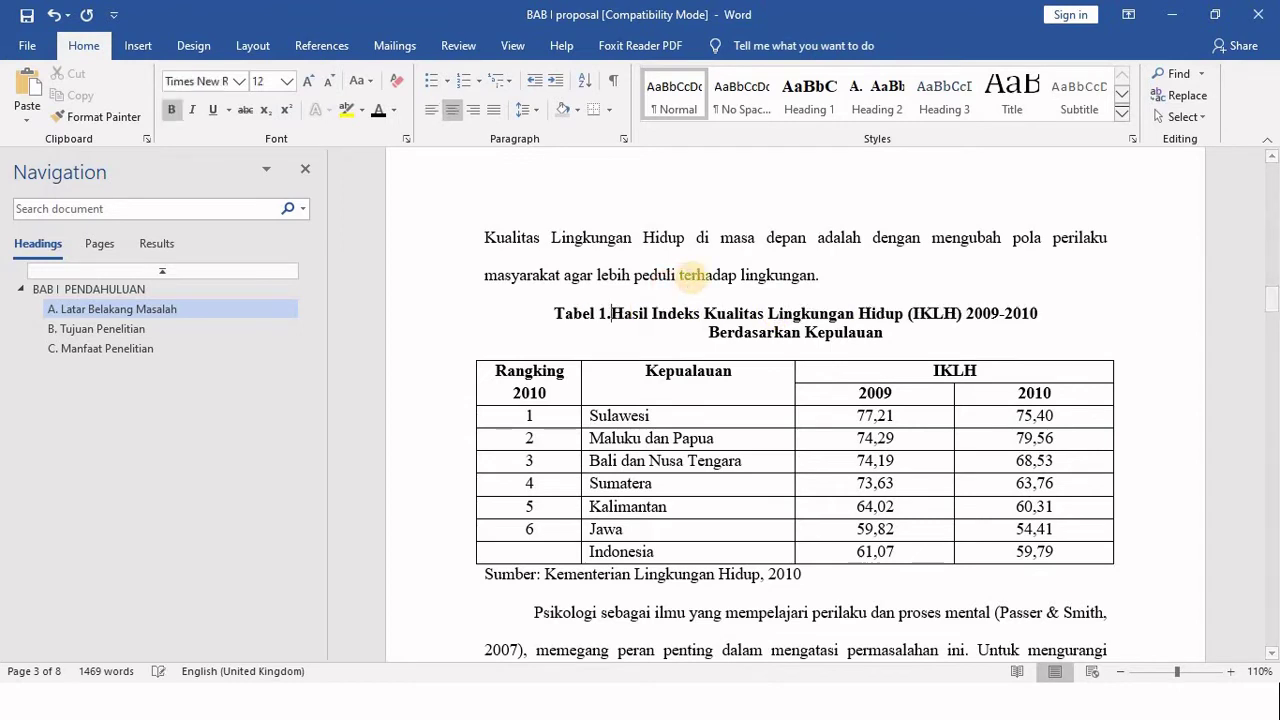
pyautogui.press('BackSpace')
pyautogui.press('BackSpace')
pyautogui.press('BackSpace')
pyautogui.press('BackSpace')
pyautogui.press('BackSpace')
pyautogui.press('BackSpace')
pyautogui.press('BackSpace')
pyautogui.press('BackSpace')
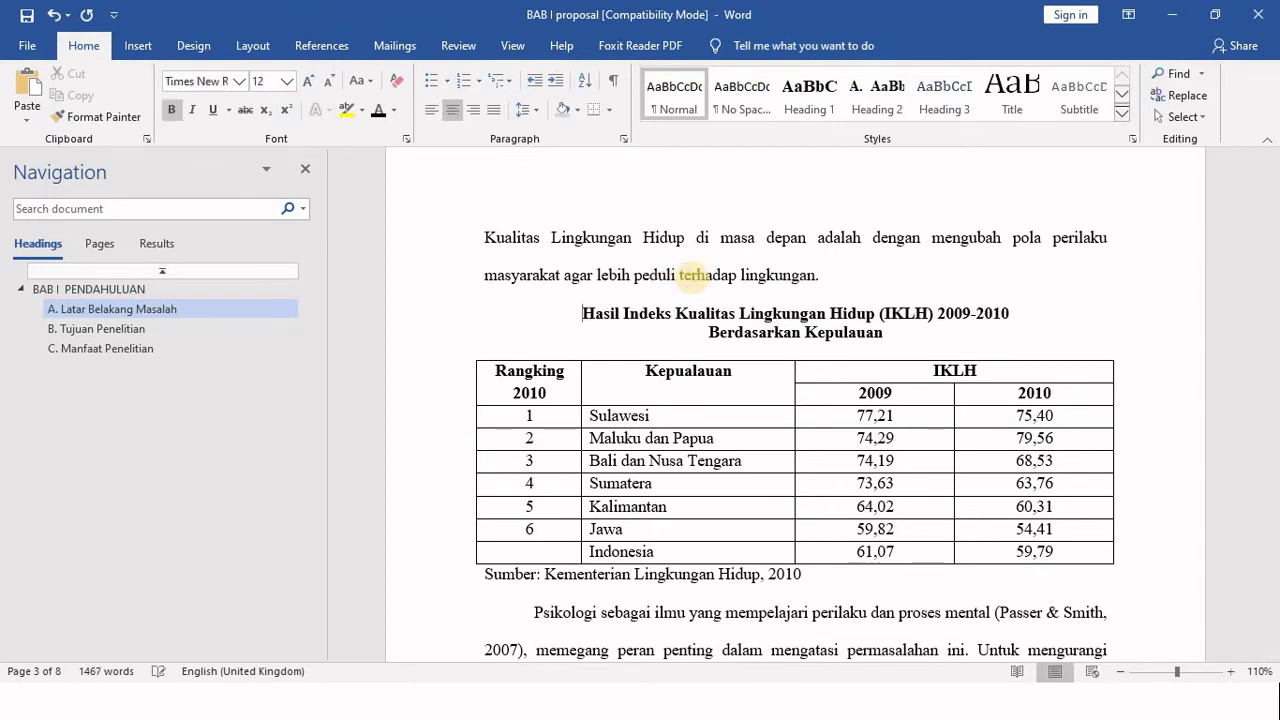
pyautogui.click(298, 46)
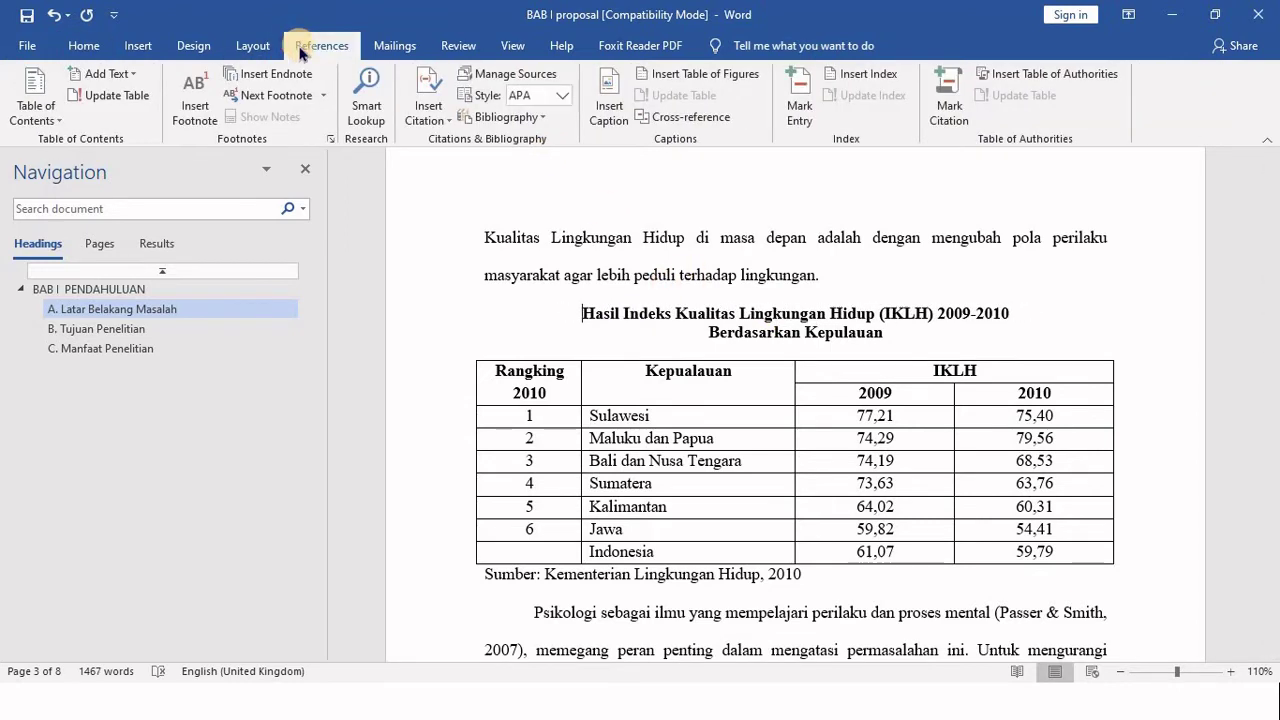
pyautogui.click(616, 98)
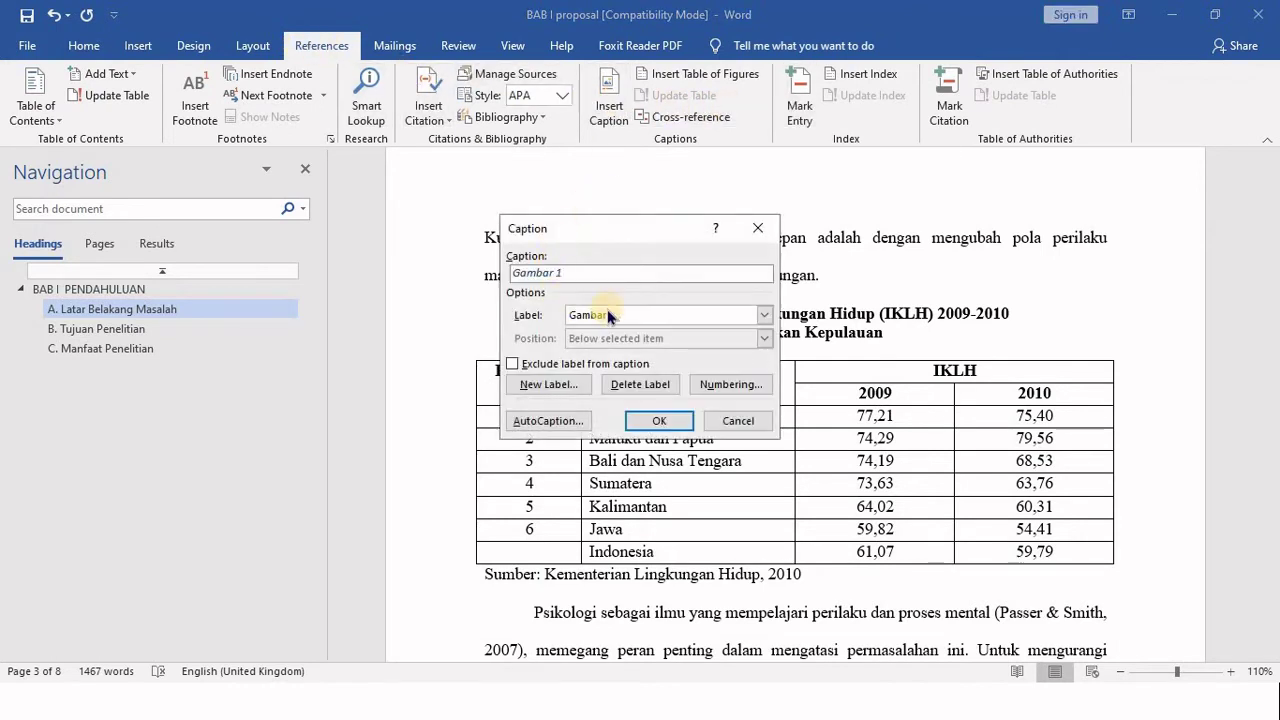
pyautogui.click(547, 384)
pyautogui.write('Tabel')
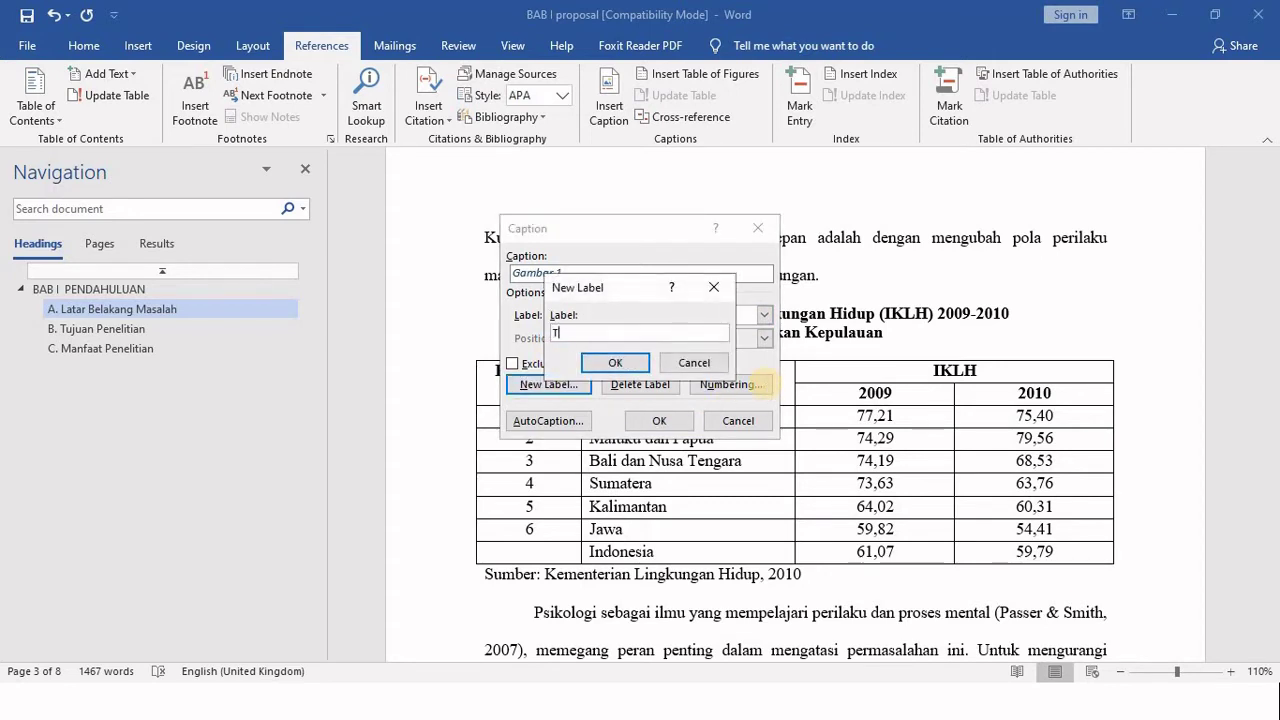
pyautogui.click(615, 362)
pyautogui.click(659, 420)
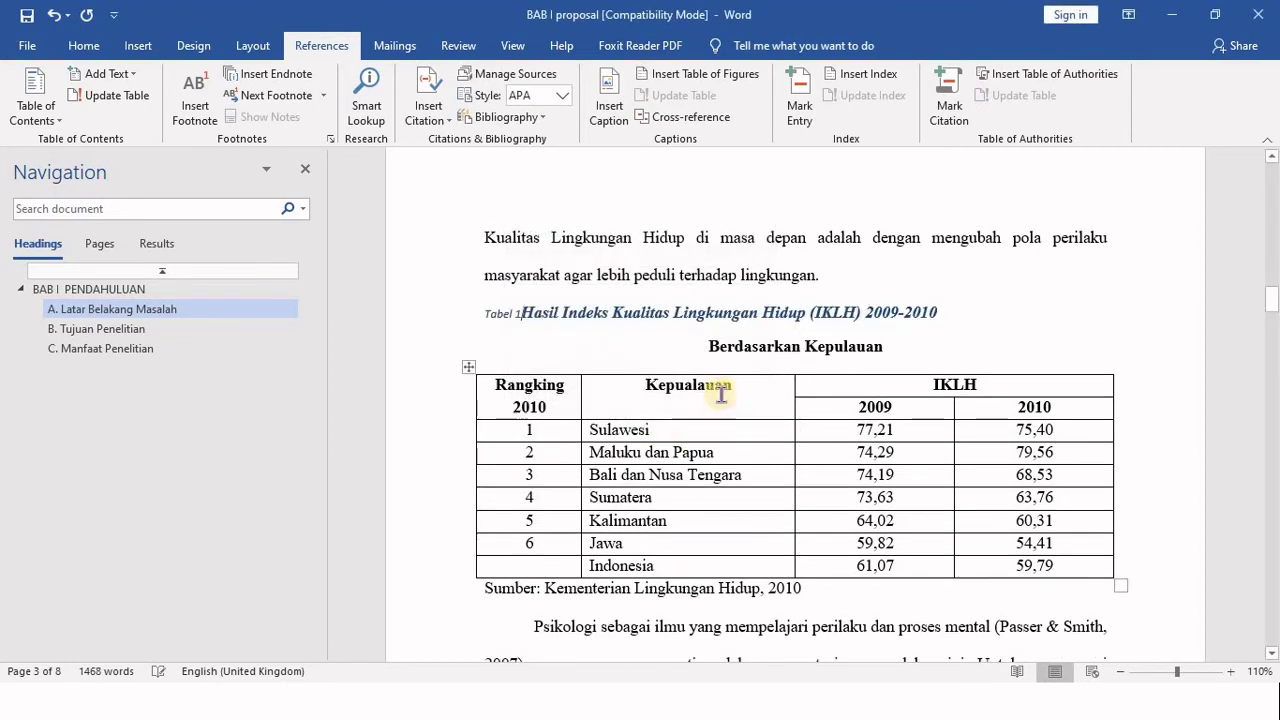
pyautogui.tripleClick(639, 315)
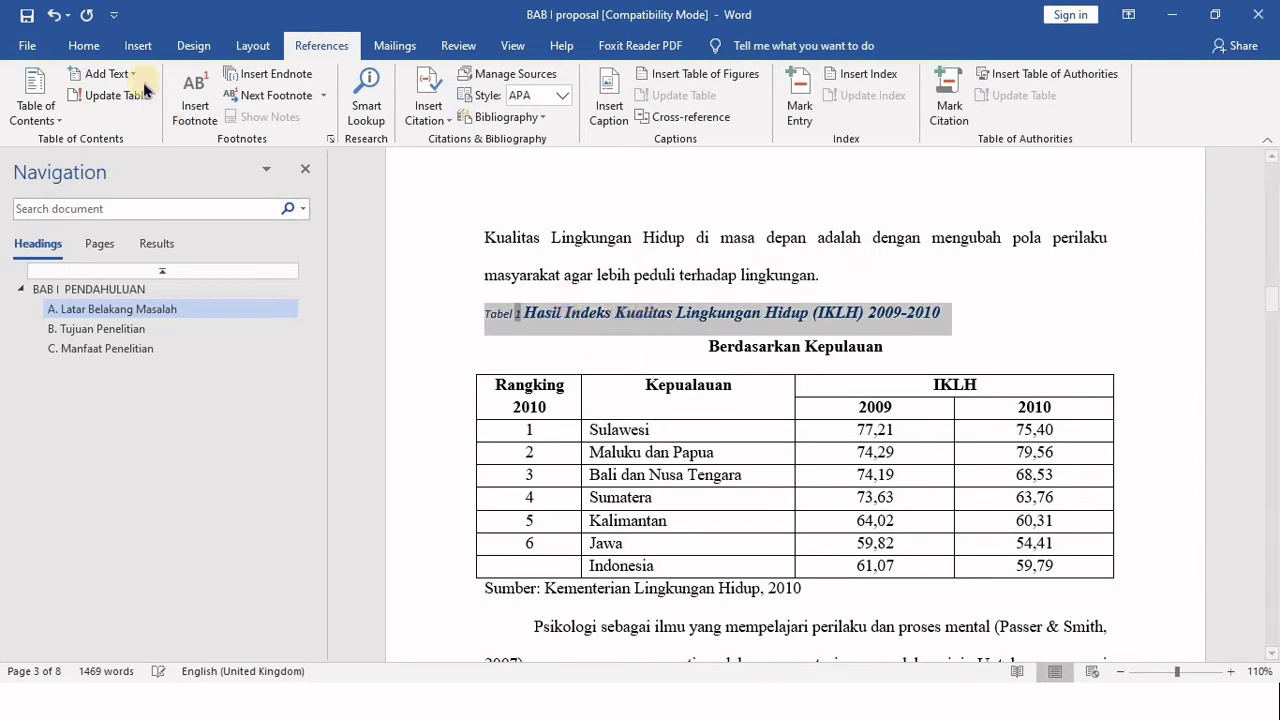
# Format the Tabel 1 caption as centred, non-italic, black, non-bold 12-pt Times New Roman
pyautogui.click(73, 47)
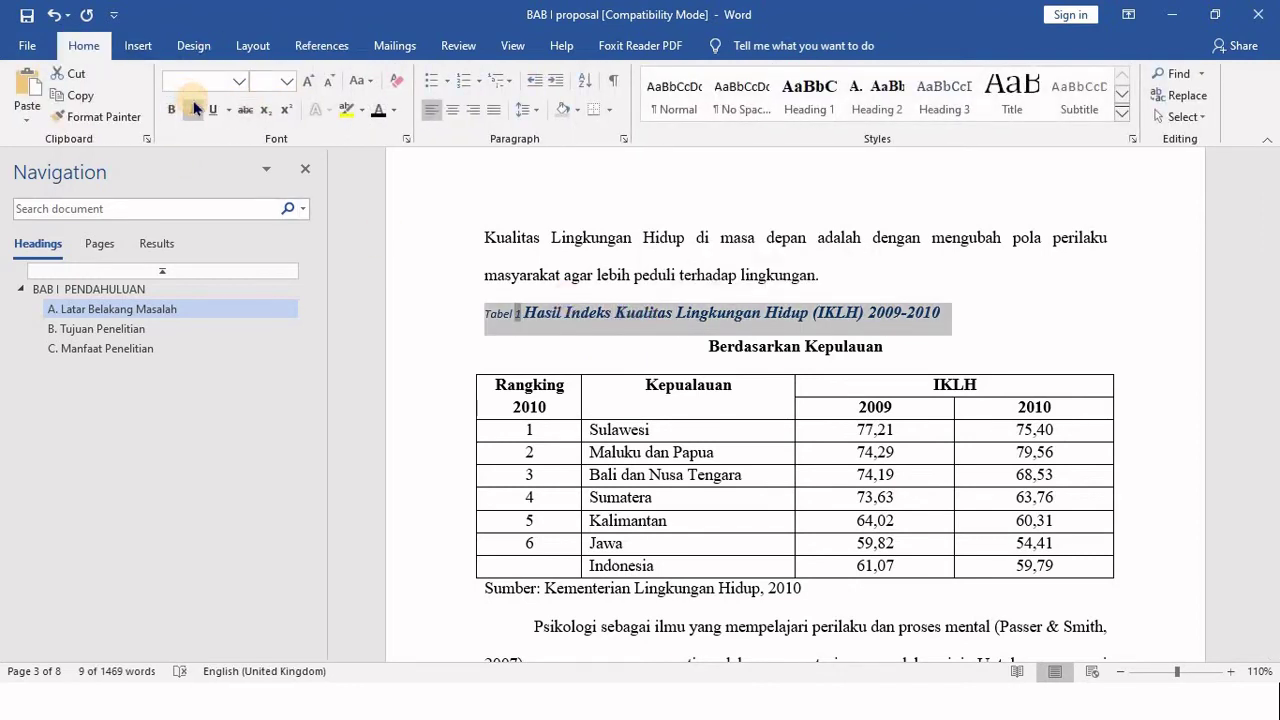
pyautogui.click(194, 114)
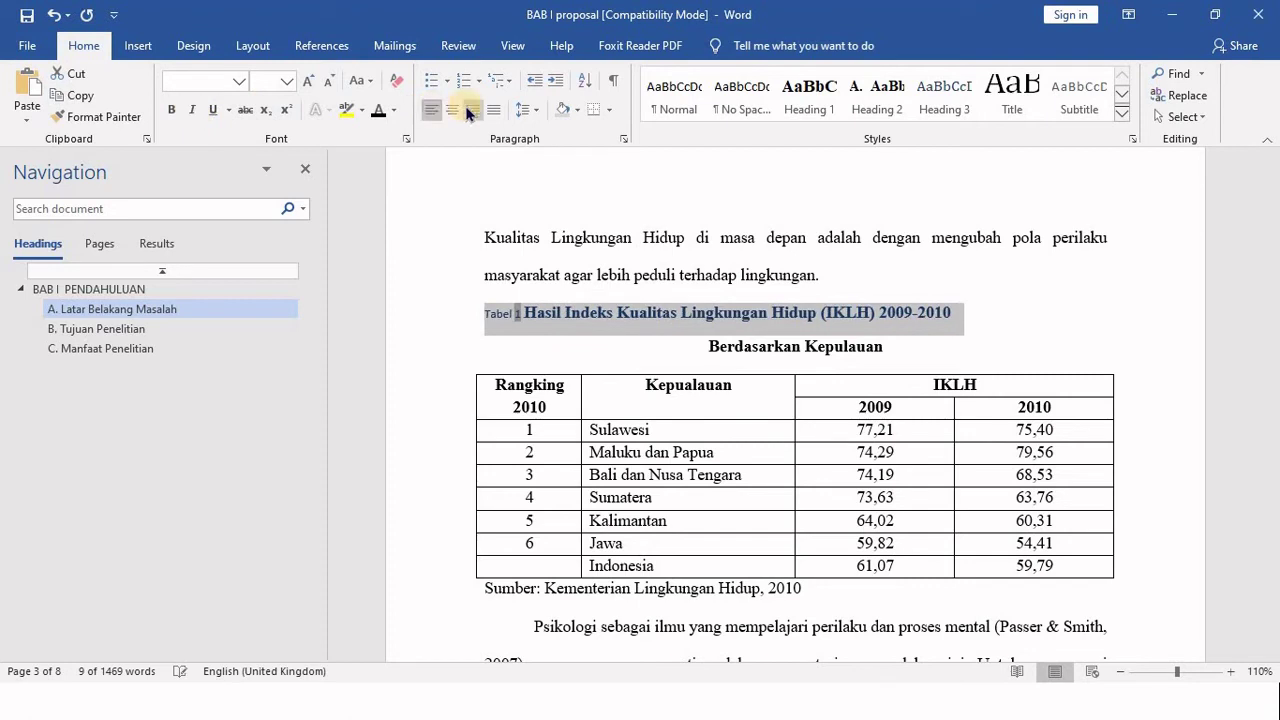
pyautogui.click(453, 110)
pyautogui.write('Times New R')
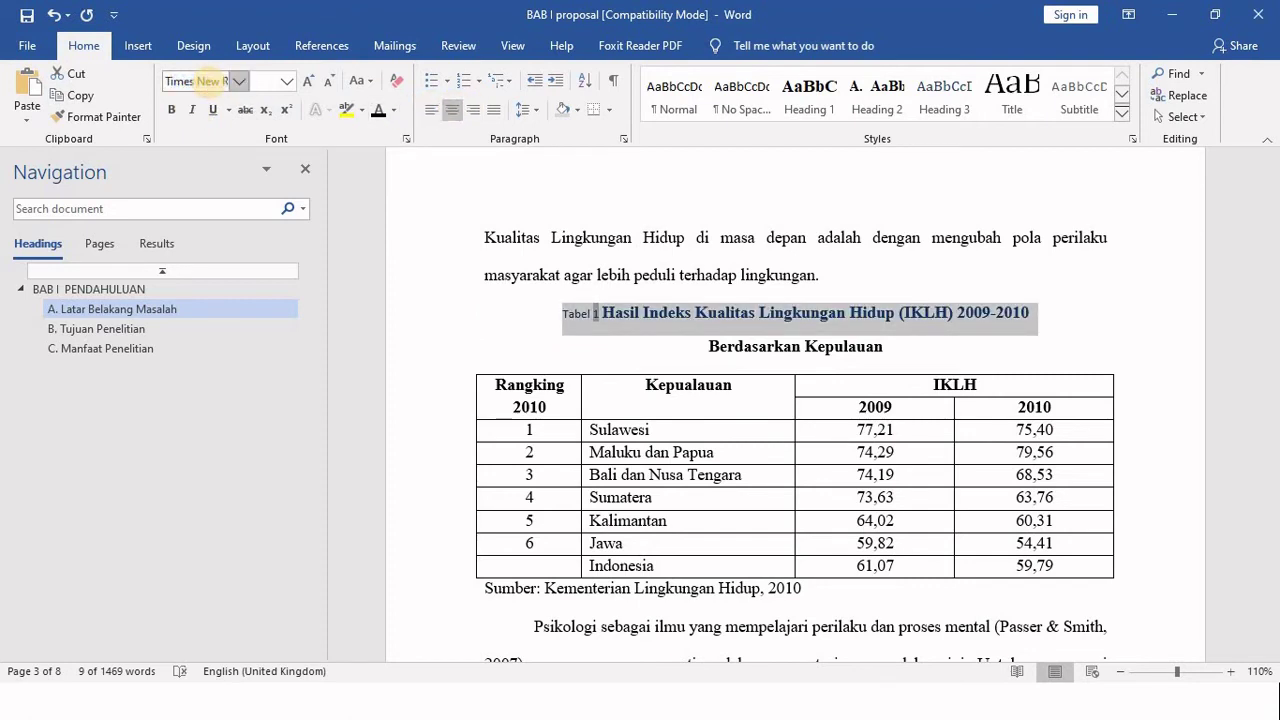
pyautogui.press('Return')
pyautogui.click(268, 82)
pyautogui.write('12')
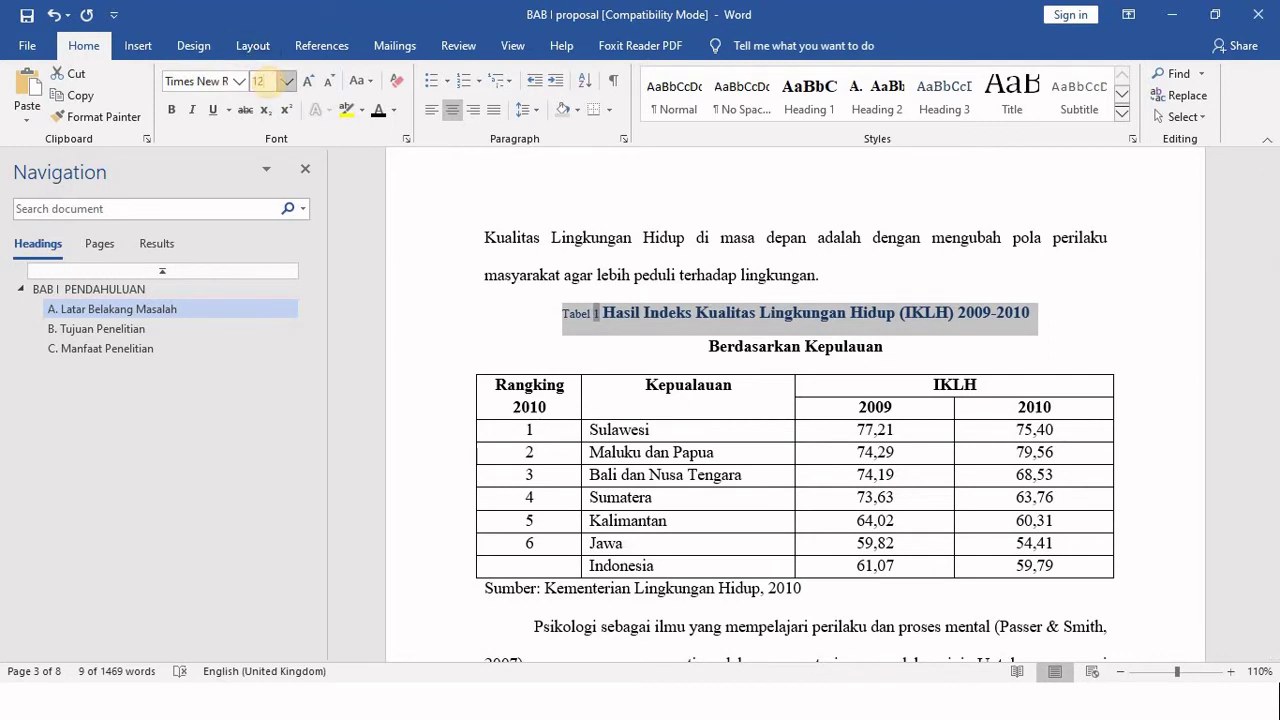
pyautogui.press('Return')
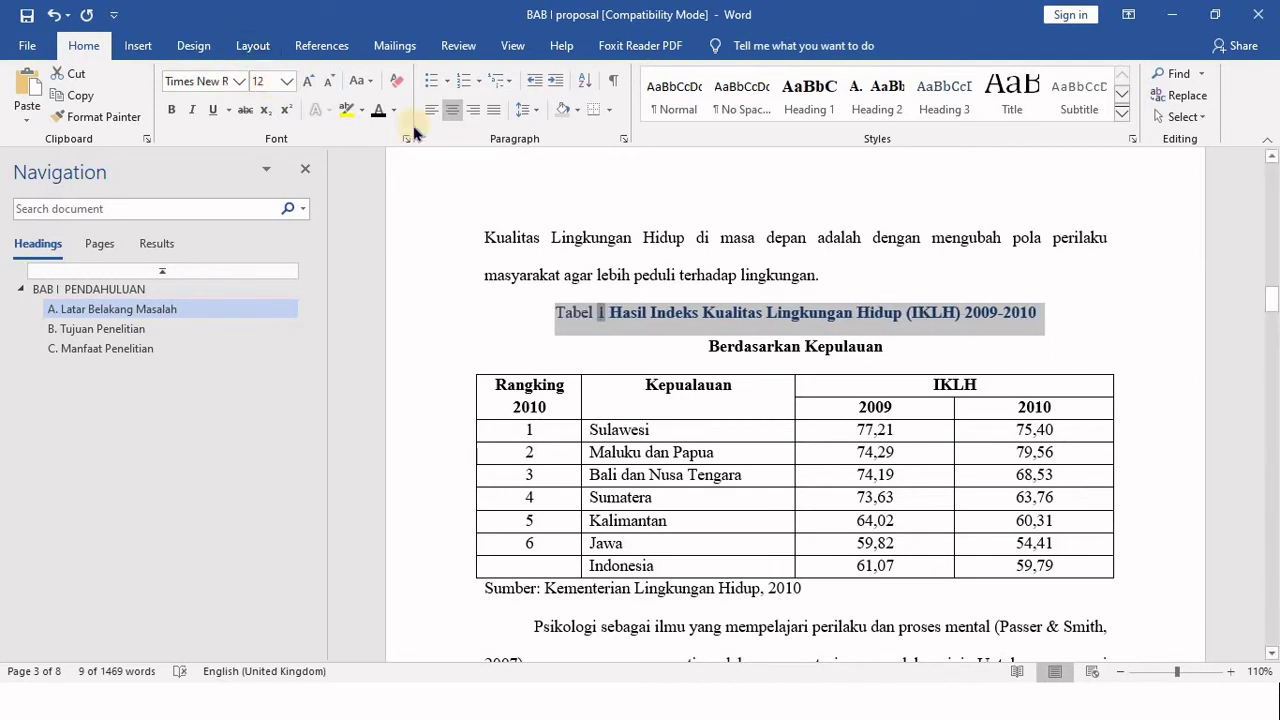
pyautogui.click(386, 112)
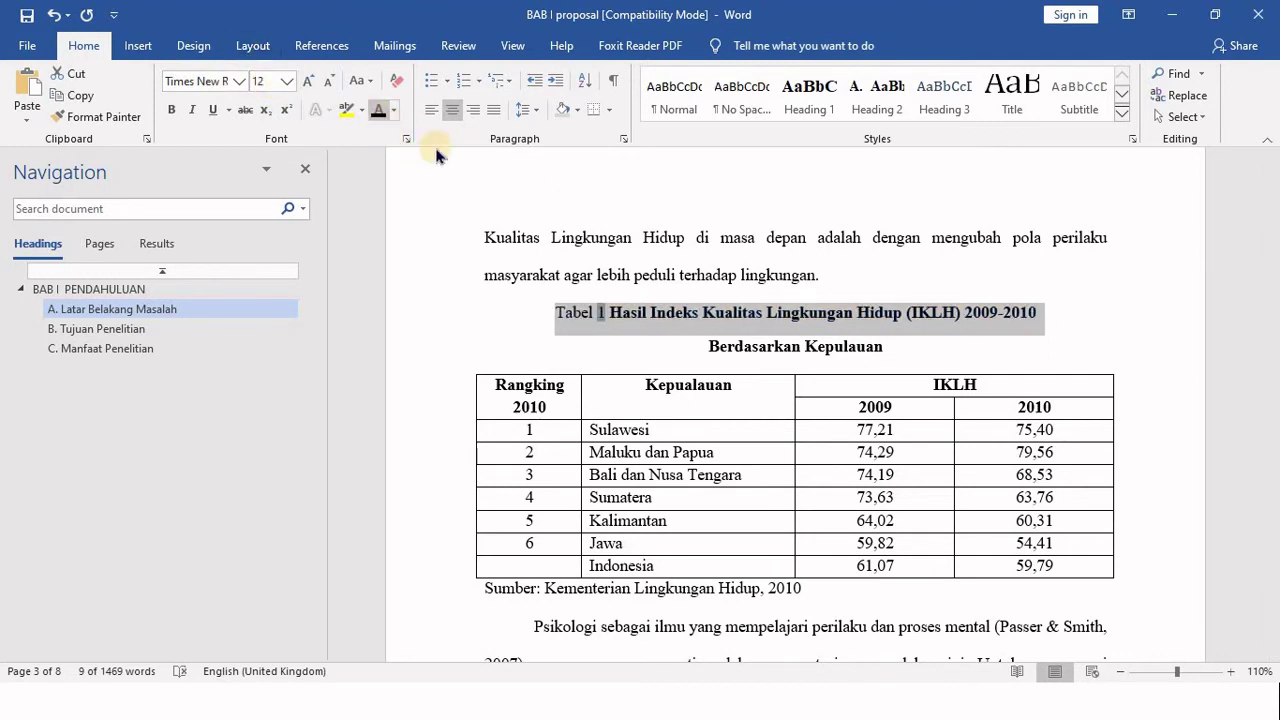
pyautogui.click(175, 110)
pyautogui.click(711, 272)
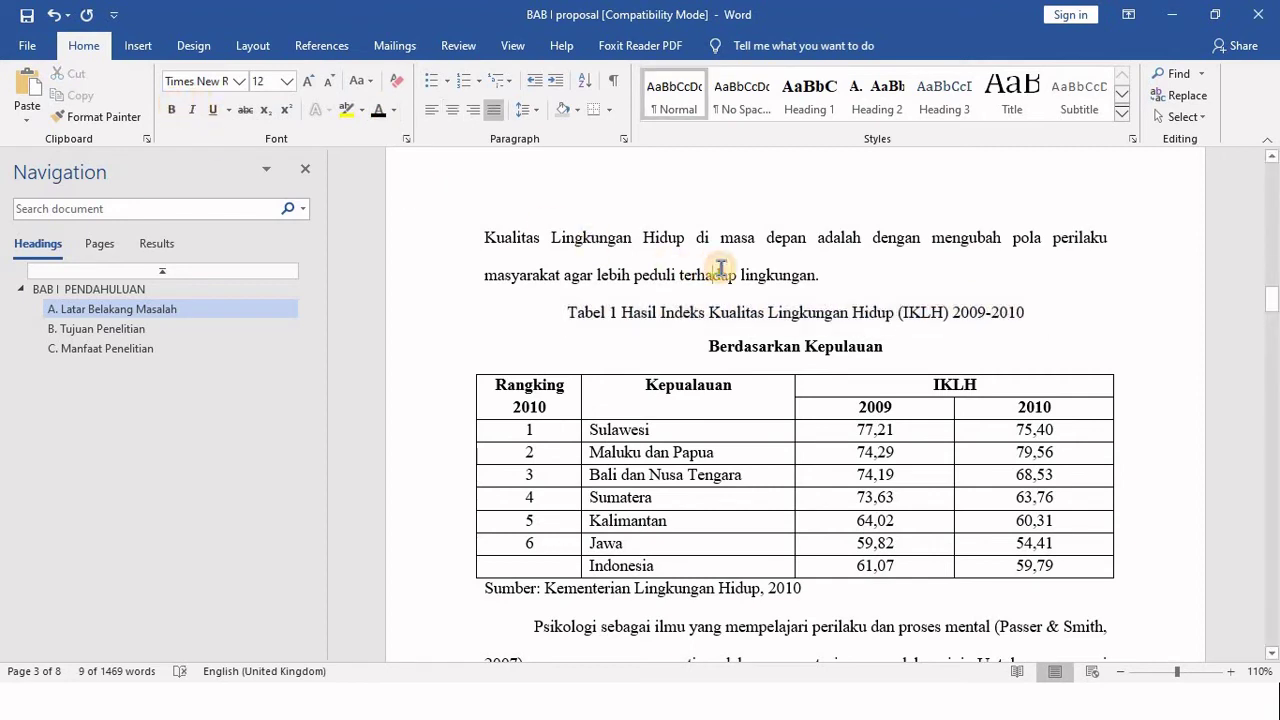
# Start deleting the hand-typed 'Tabel 2.' numbering from the page-5 table title
pyautogui.scroll(-5, 831, 303)
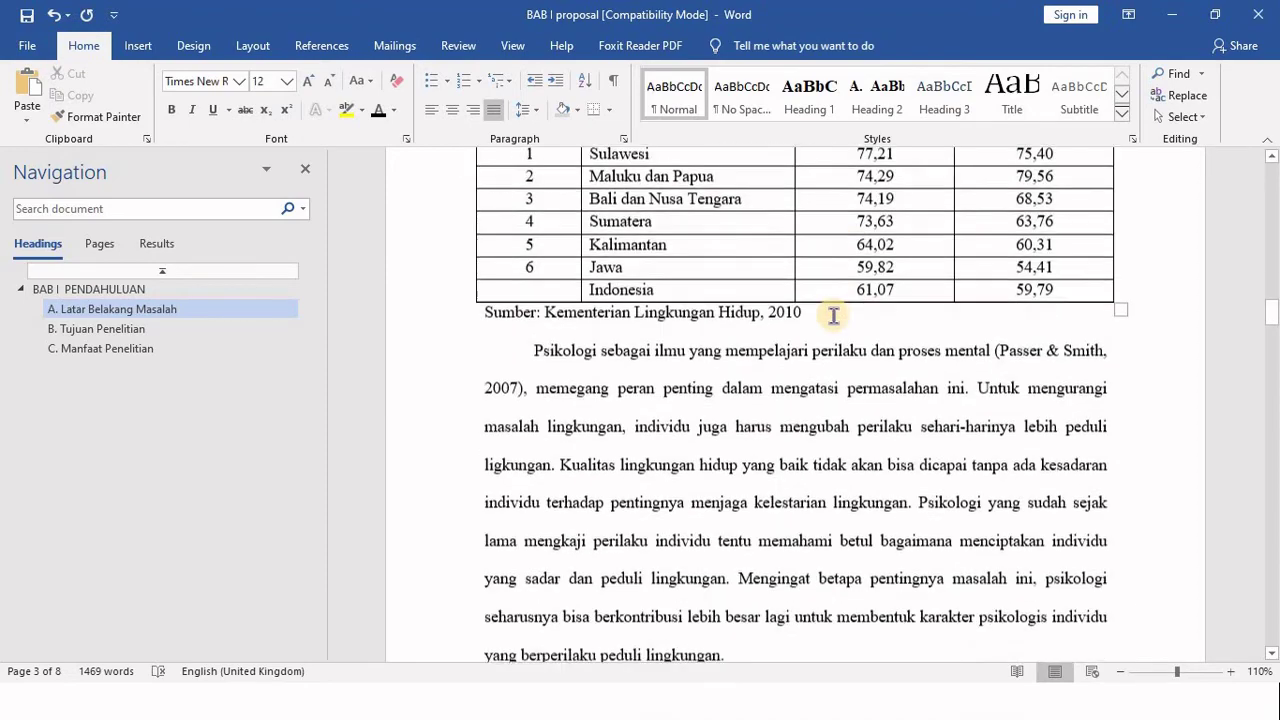
pyautogui.scroll(-5, 831, 310)
pyautogui.scroll(-5, 831, 310)
pyautogui.scroll(-5, 832, 315)
pyautogui.scroll(-2, 833, 322)
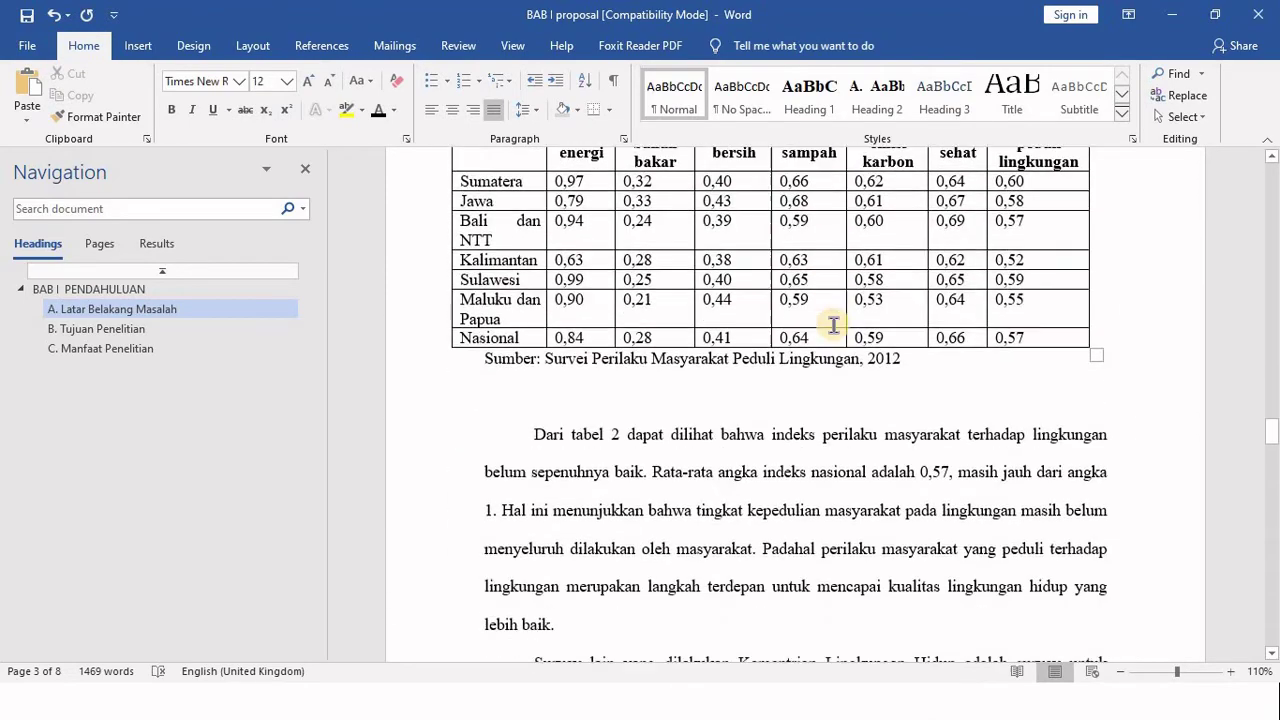
pyautogui.scroll(3, 640, 286)
pyautogui.click(610, 231)
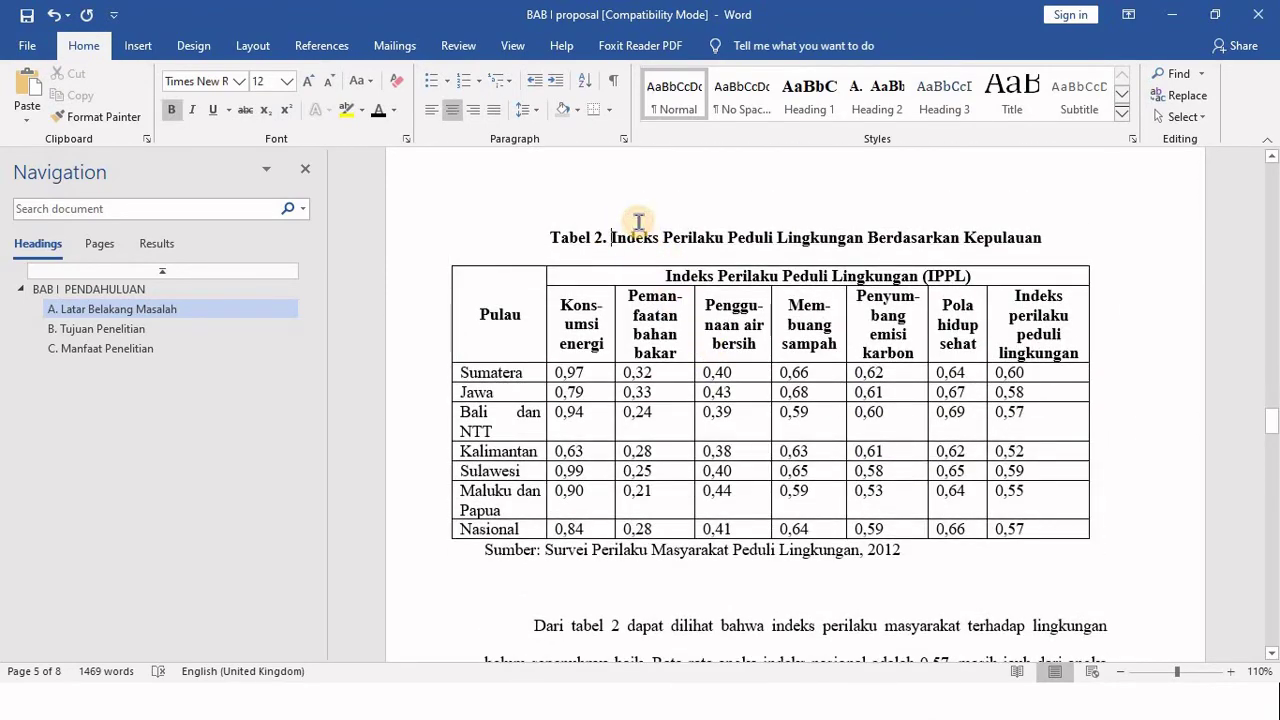
pyautogui.press('BackSpace')
pyautogui.press('BackSpace')
pyautogui.press('BackSpace')
pyautogui.press('BackSpace')
pyautogui.press('BackSpace')
pyautogui.press('BackSpace')
pyautogui.press('BackSpace')
pyautogui.press('BackSpace')
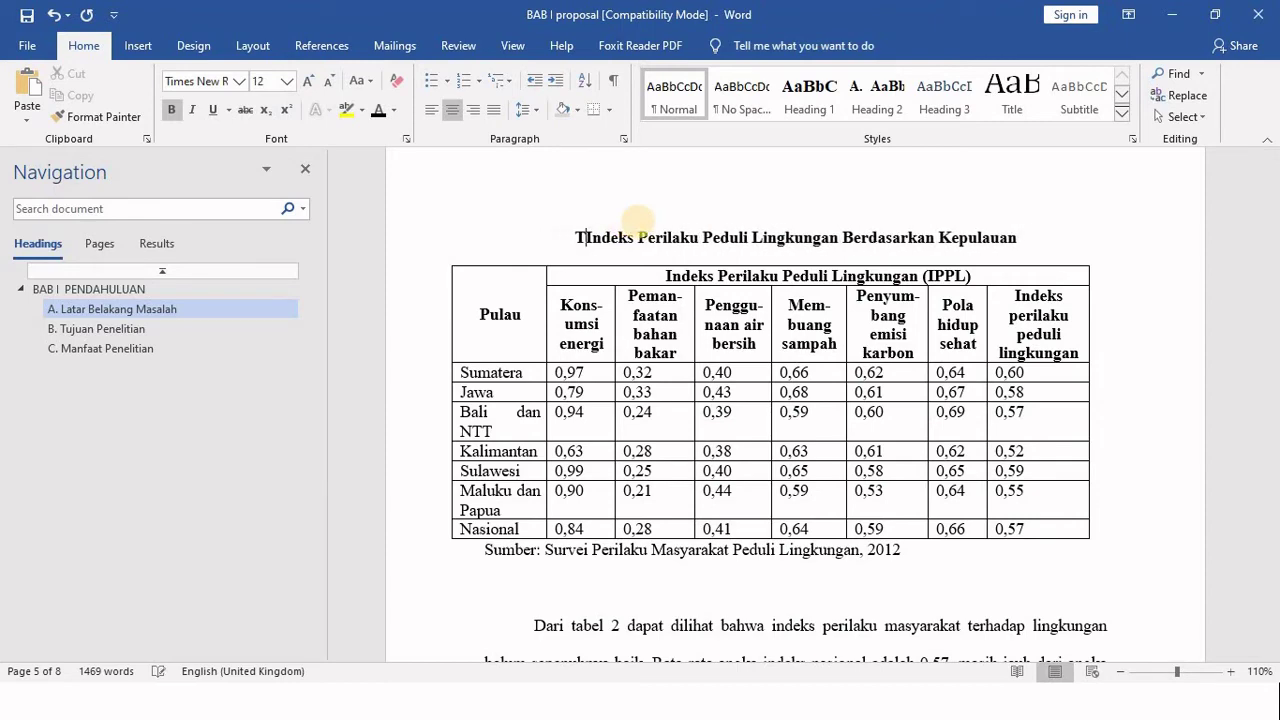
pyautogui.press('BackSpace')
# Insert an automatic 'Tabel 2' caption on the Kepulauan table title
pyautogui.click(322, 50)
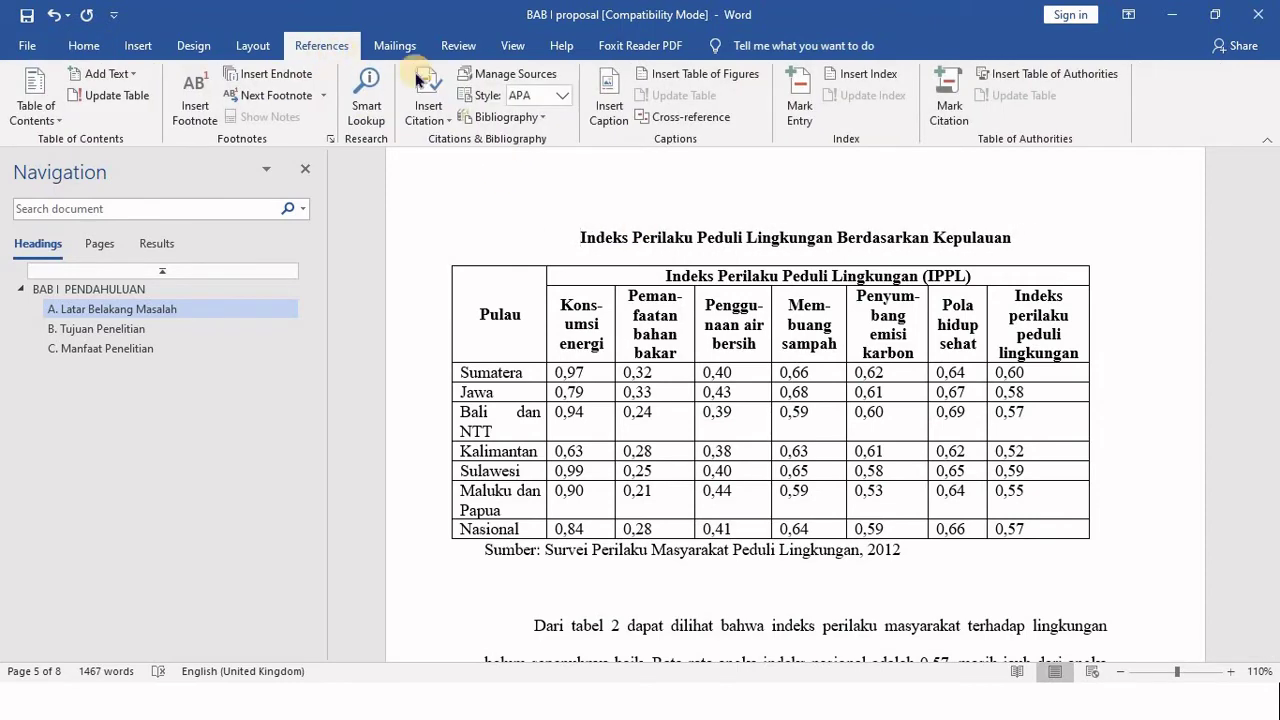
pyautogui.click(608, 100)
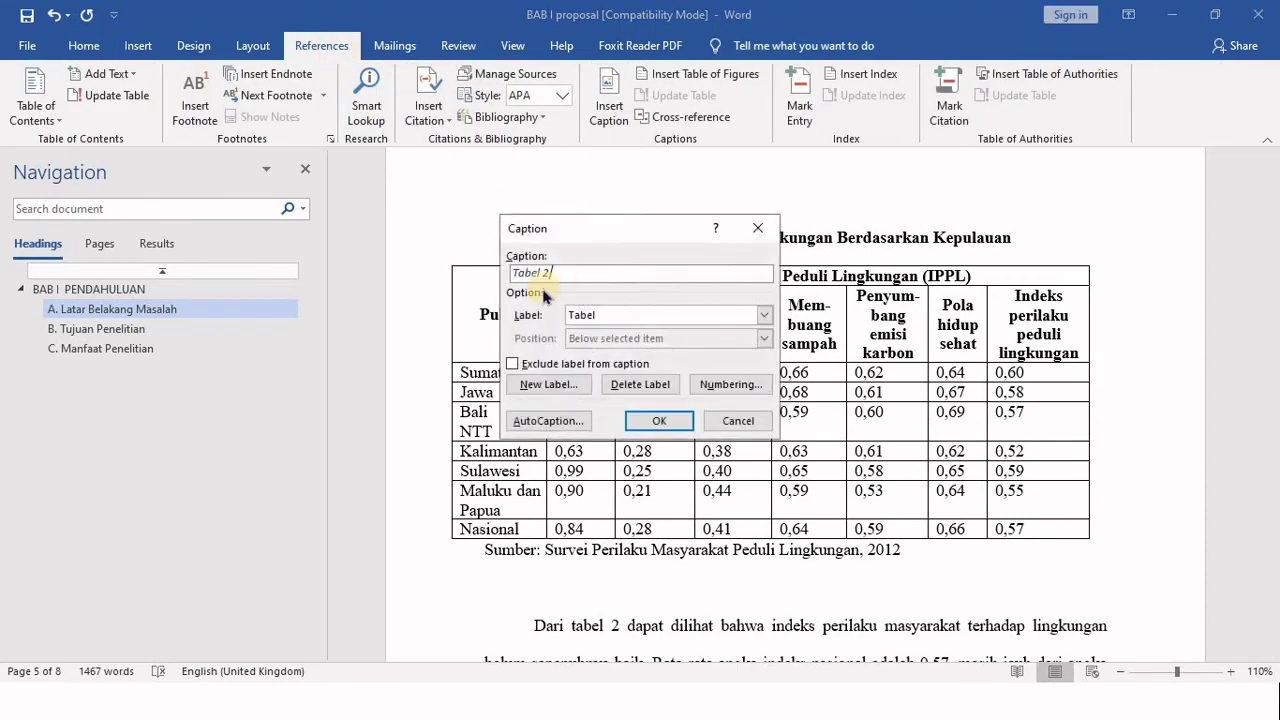
pyautogui.click(657, 428)
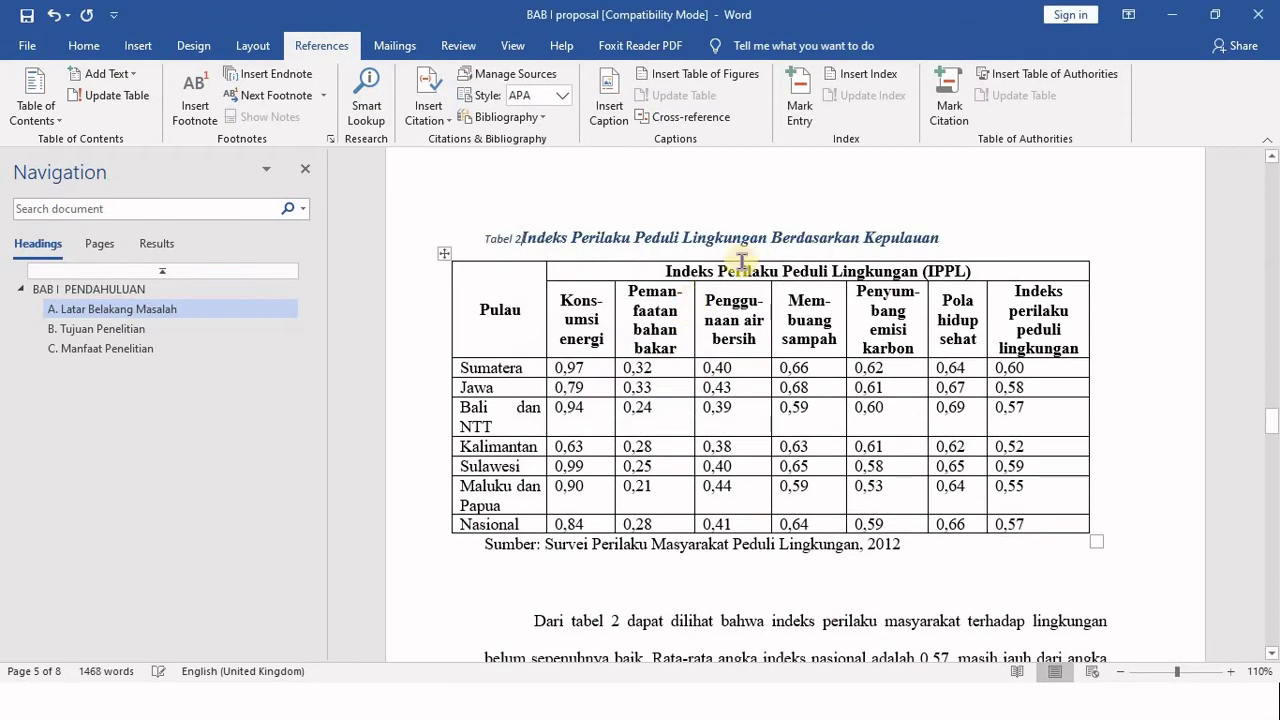
pyautogui.tripleClick(686, 236)
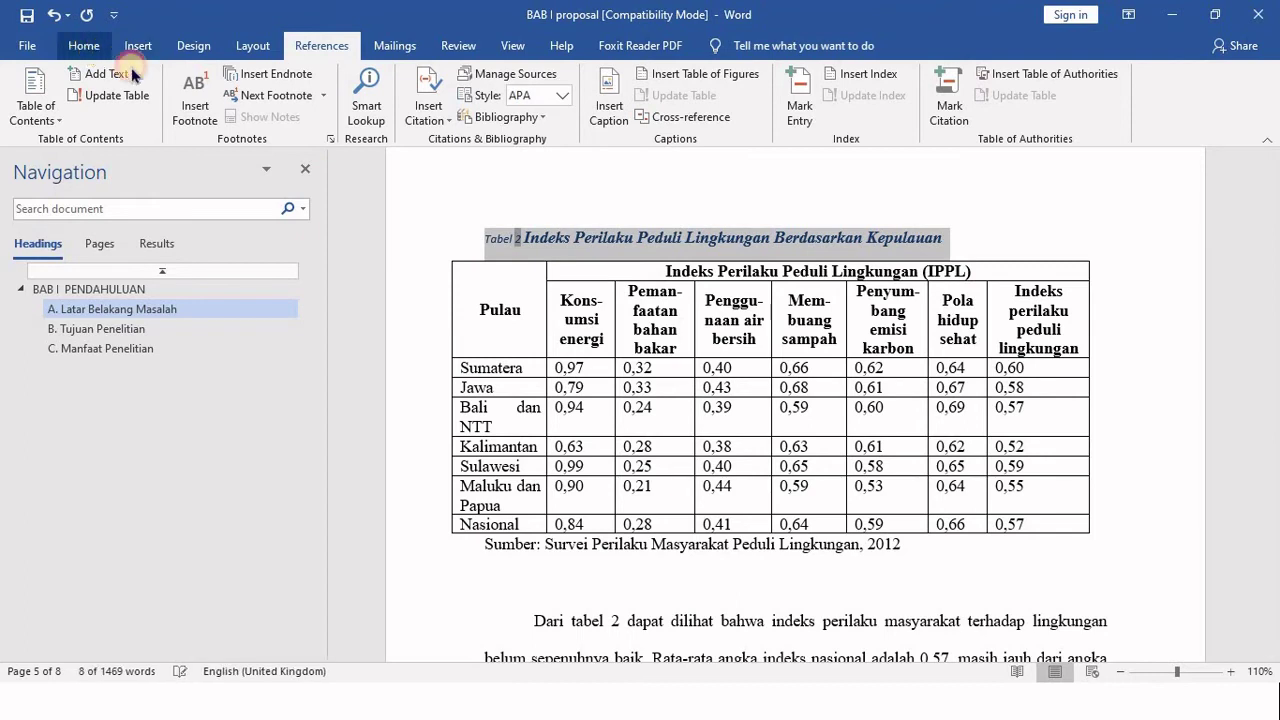
# Style the Tabel 2 caption as 12-pt, non-italic, Automatic-colour, non-bold and centred
pyautogui.click(84, 45)
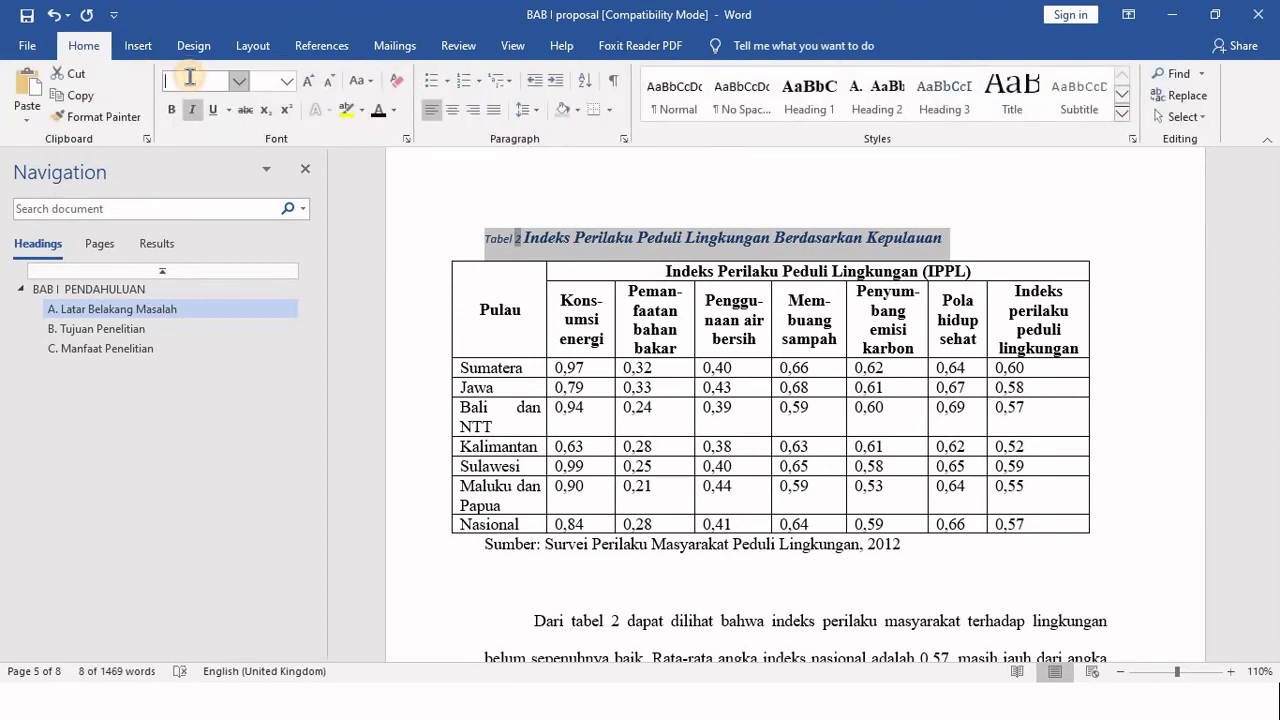
pyautogui.write('Times New R')
pyautogui.click(268, 86)
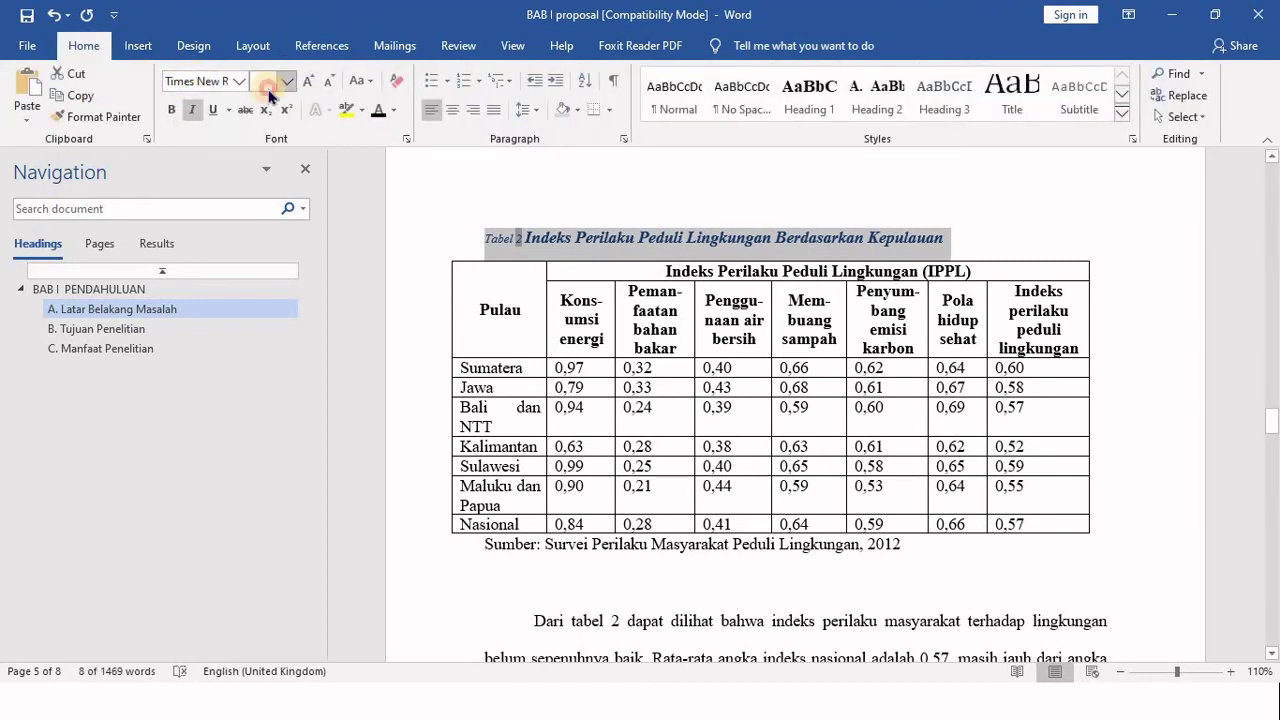
pyautogui.write('12')
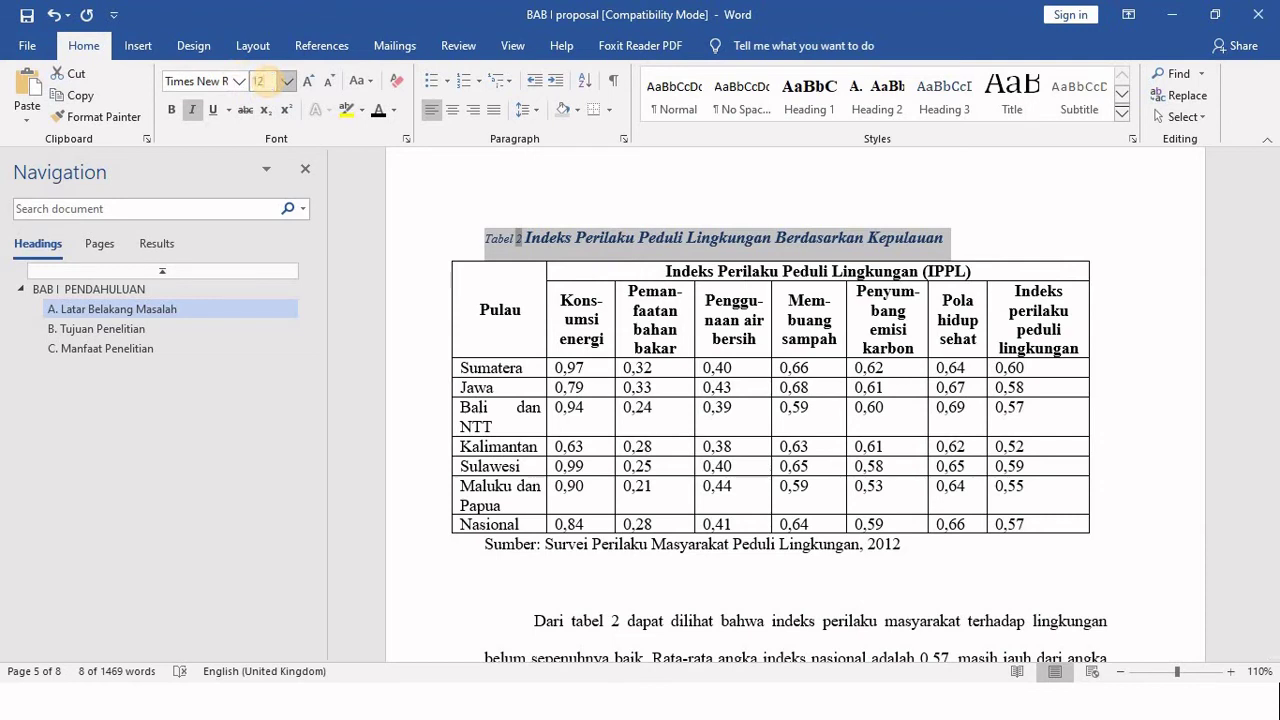
pyautogui.press('Return')
pyautogui.click(199, 115)
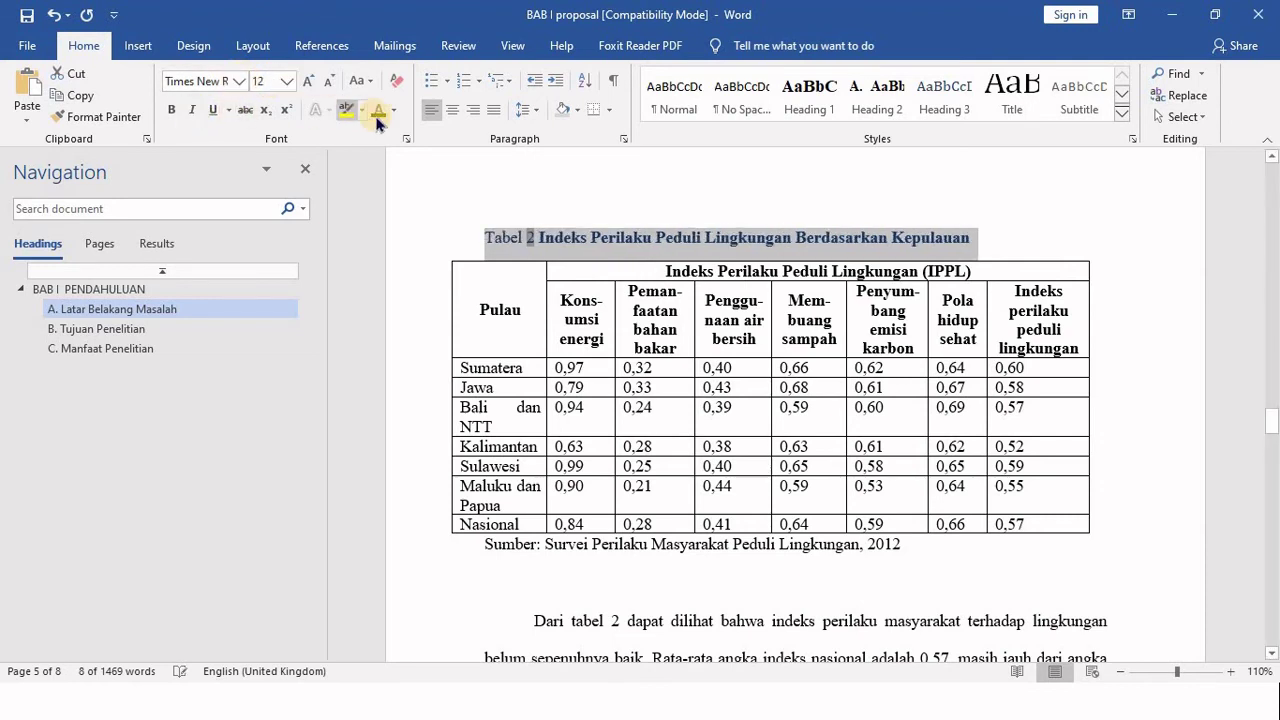
pyautogui.click(379, 113)
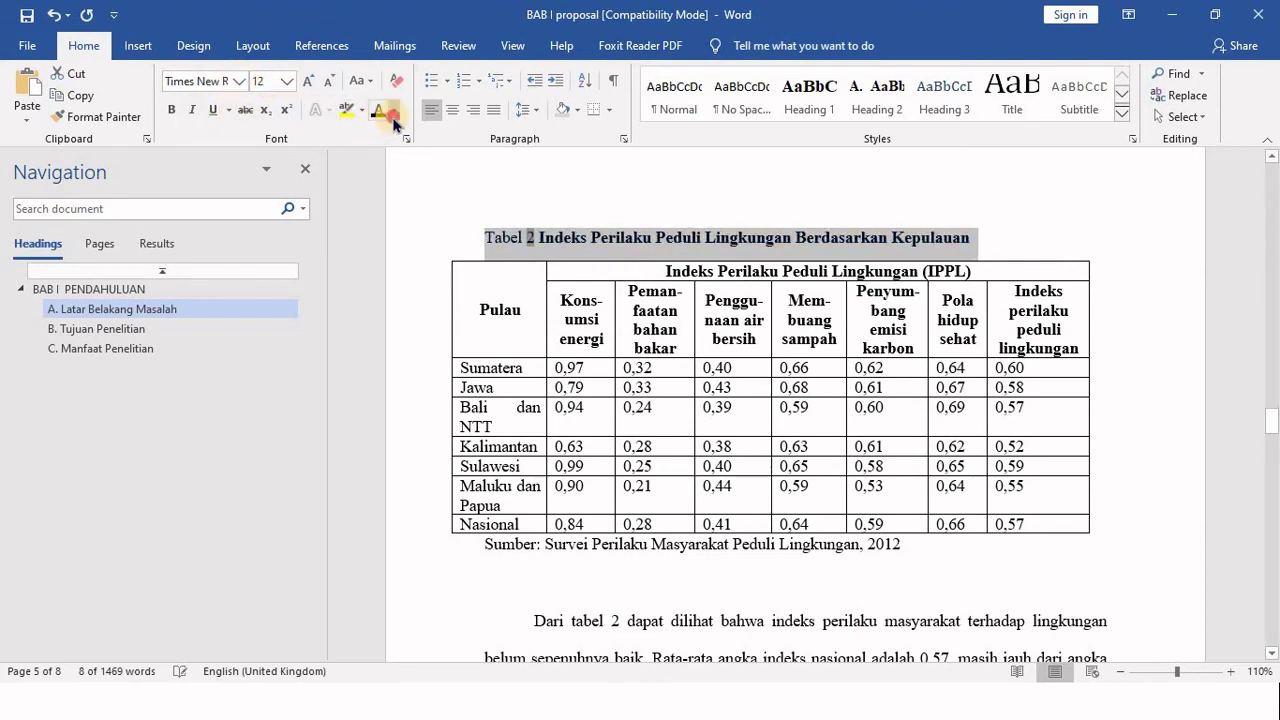
pyautogui.click(394, 113)
pyautogui.click(408, 134)
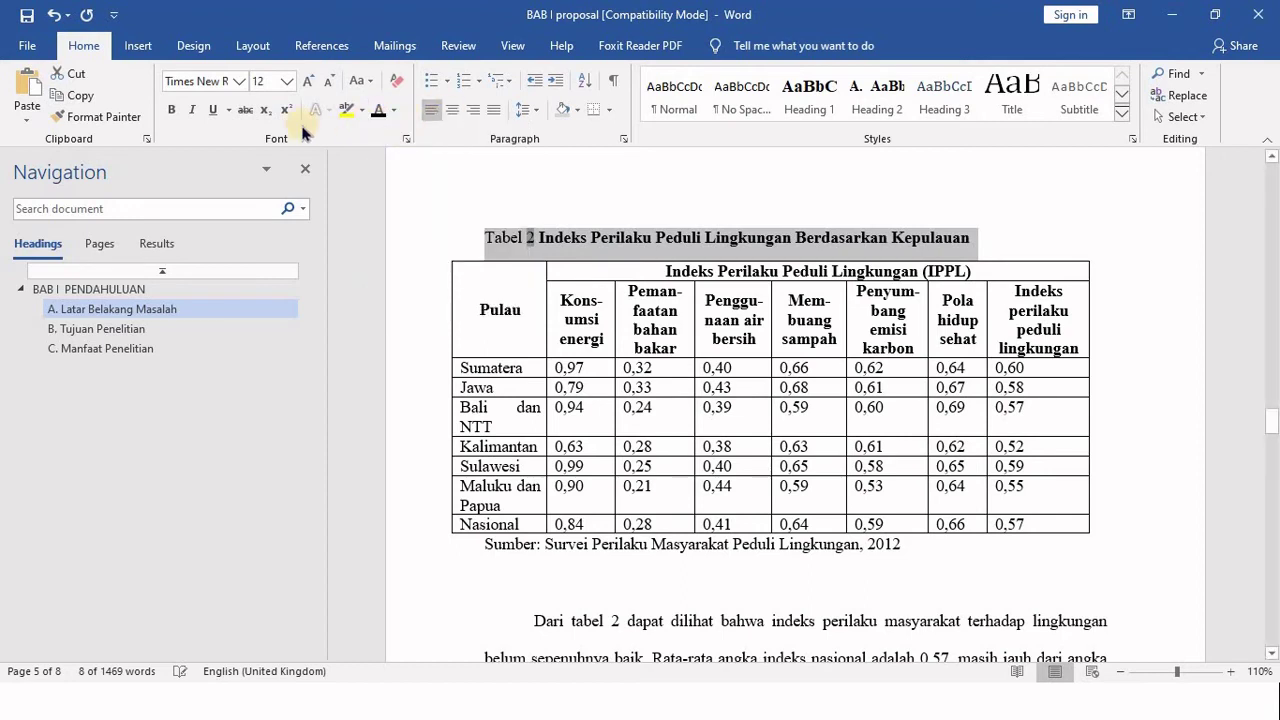
pyautogui.click(172, 110)
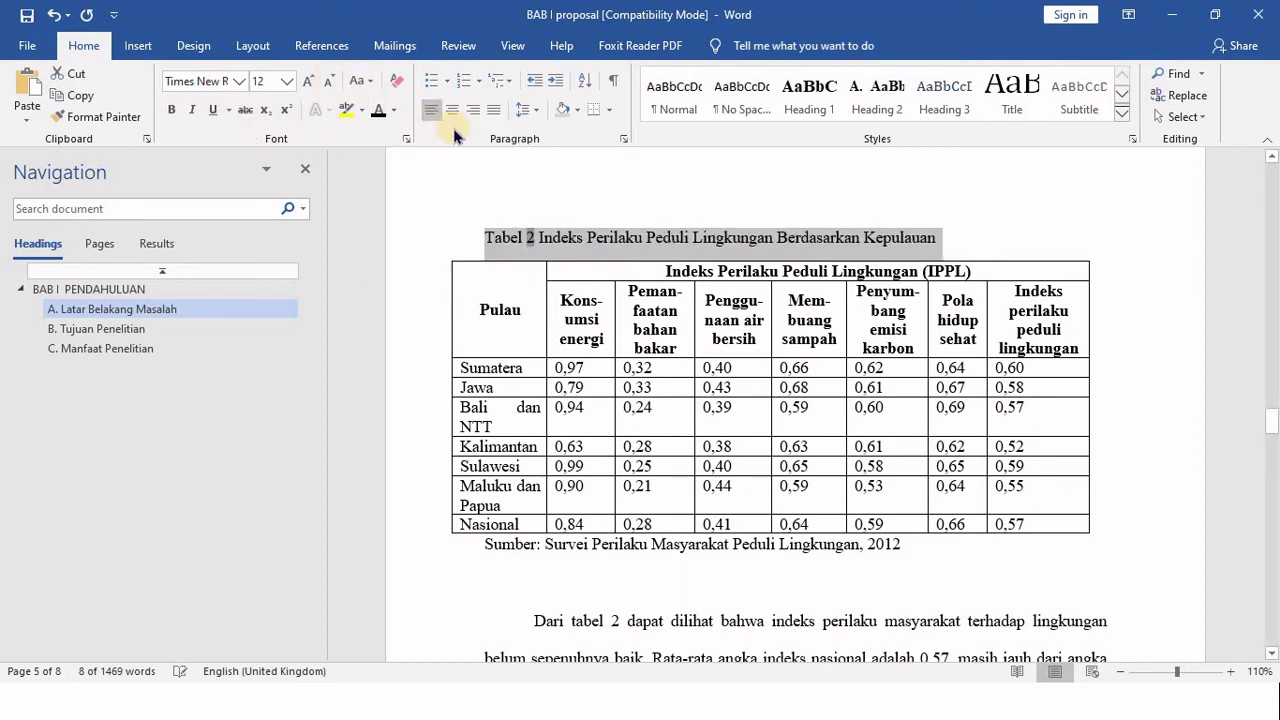
pyautogui.click(457, 113)
# Type a bold, centred 'DAFTAR TABEL' heading on the line below the DAFTAR GAMBAR list
pyautogui.click(785, 237)
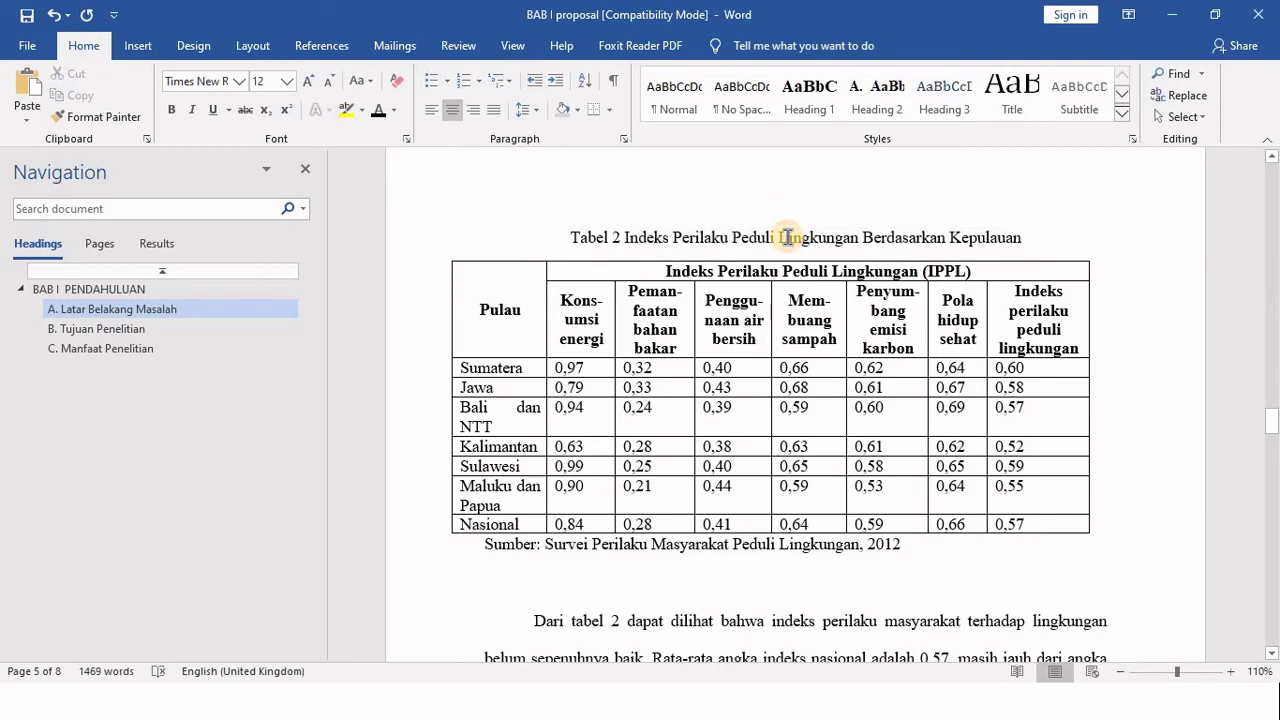
pyautogui.scroll(-5, 833, 362)
pyautogui.scroll(-5, 833, 362)
pyautogui.scroll(-5, 749, 354)
pyautogui.scroll(-5, 834, 357)
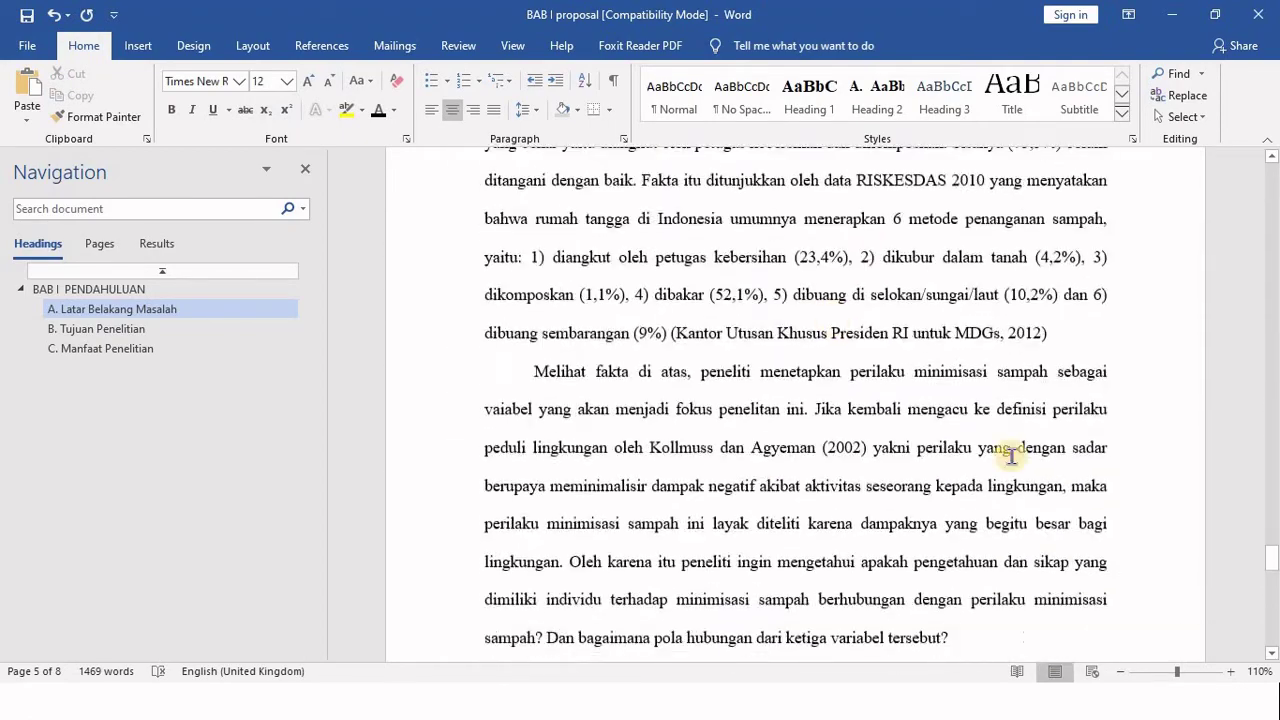
pyautogui.scroll(-5, 1009, 531)
pyautogui.moveTo(1273, 590); pyautogui.dragTo(1110, 323)
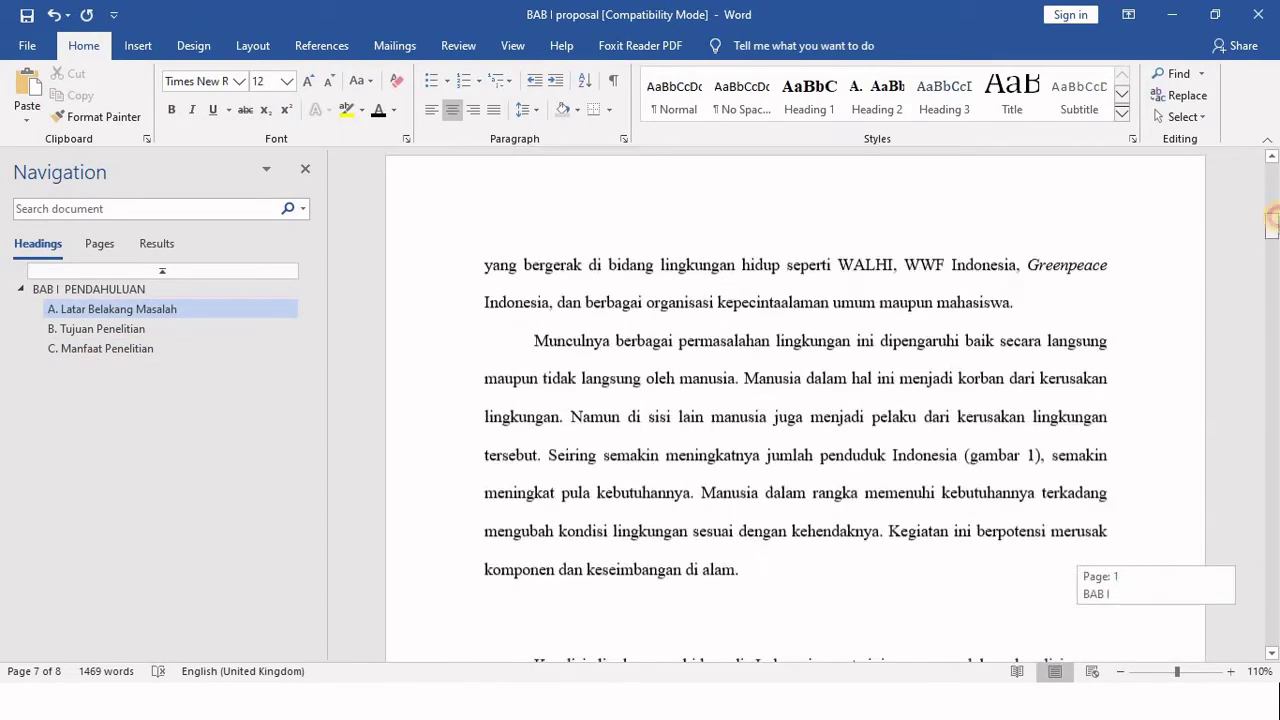
pyautogui.scroll(2, 1110, 323)
pyautogui.click(959, 428)
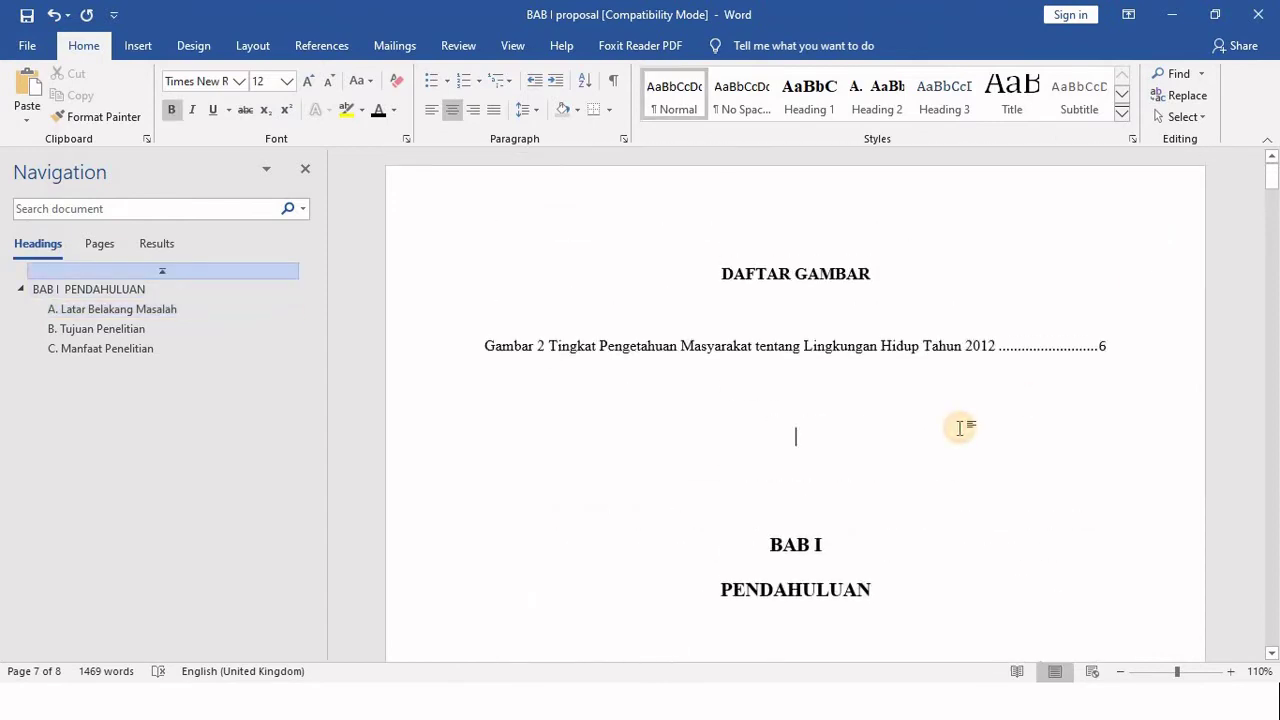
pyautogui.press('Up')
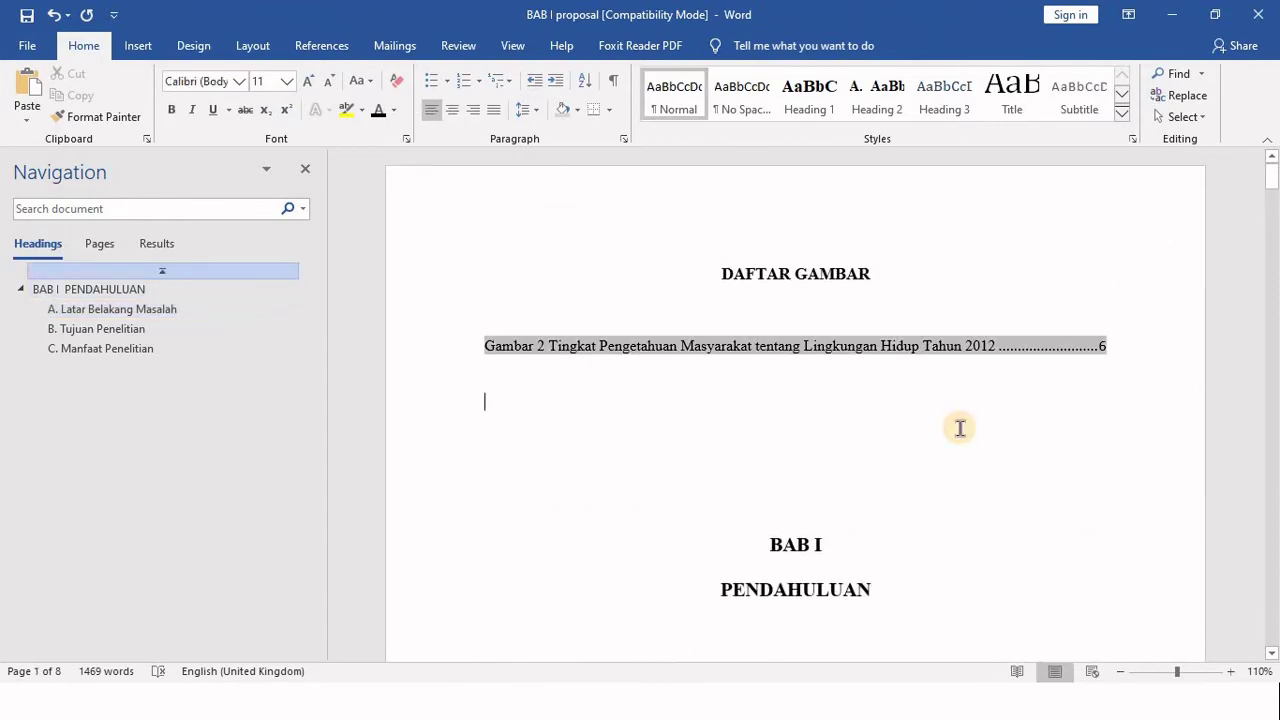
pyautogui.press('Down')
pyautogui.write('D')
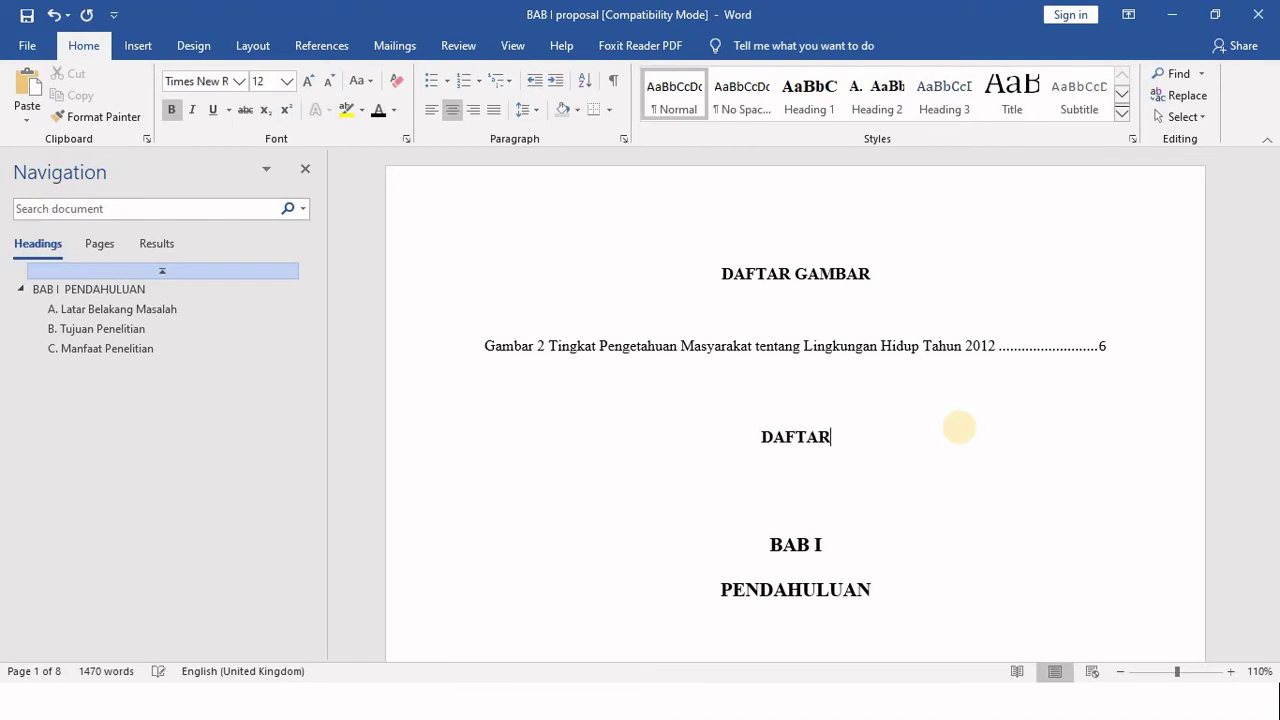
pyautogui.write('BEL')
pyautogui.press('Return')
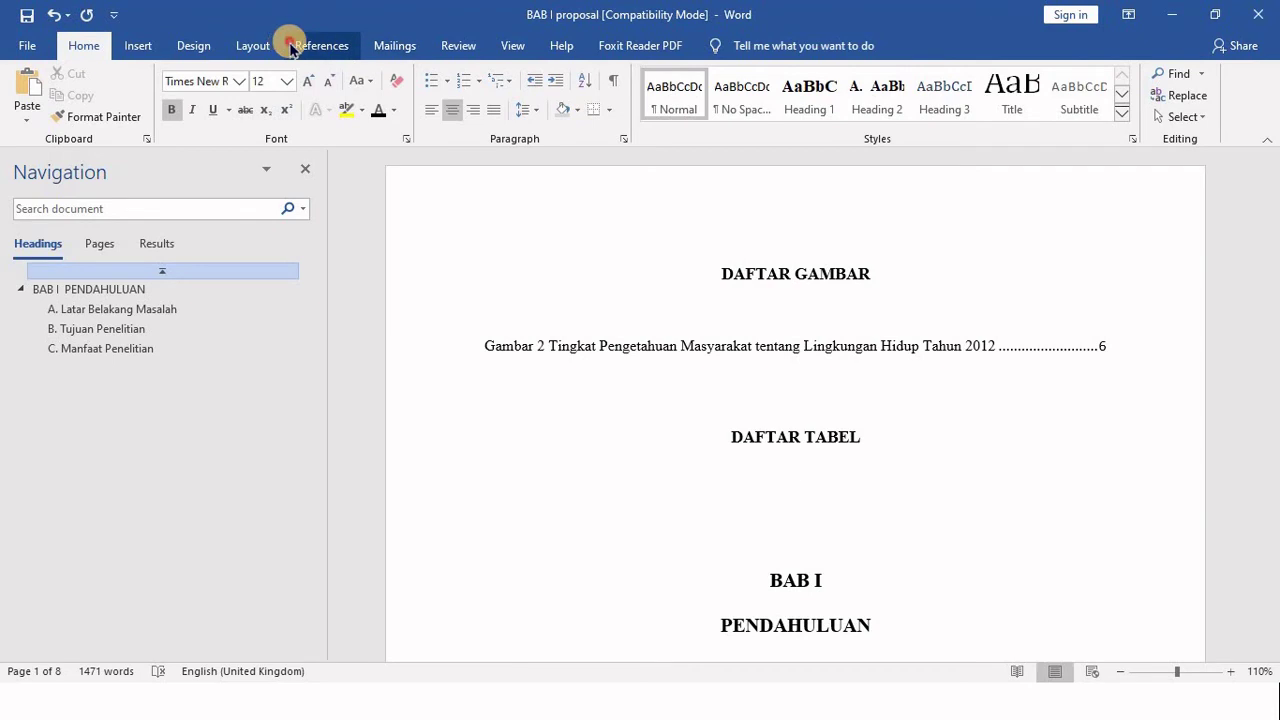
# Insert a Tabel-label table of figures listing Tabel 1 on page 3 and Tabel 2 on page 5
pyautogui.click(322, 46)
pyautogui.click(653, 75)
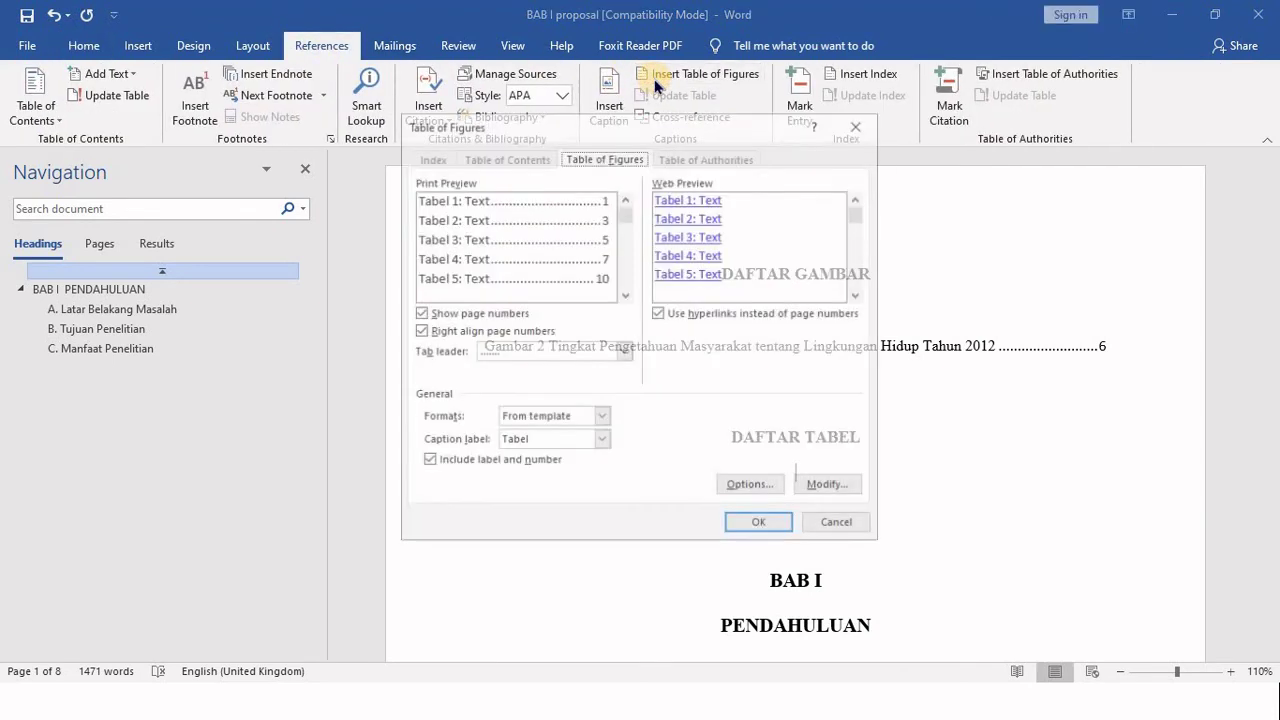
pyautogui.click(569, 444)
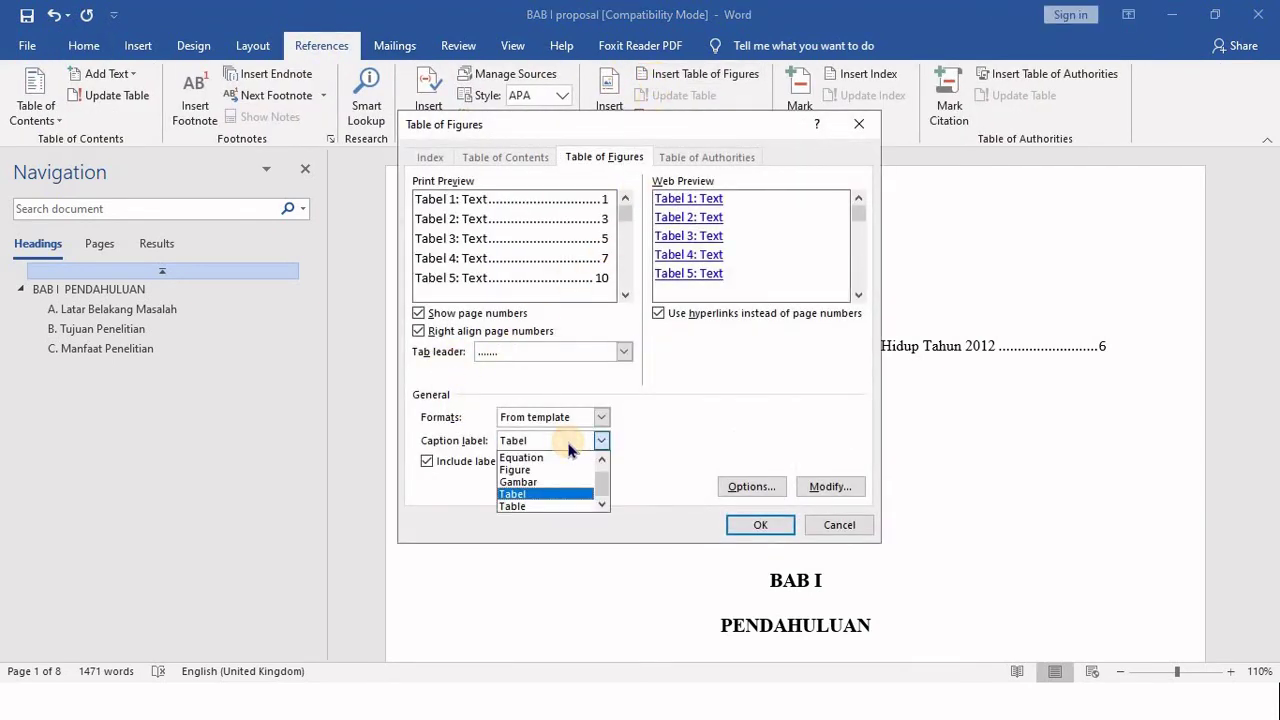
pyautogui.click(538, 494)
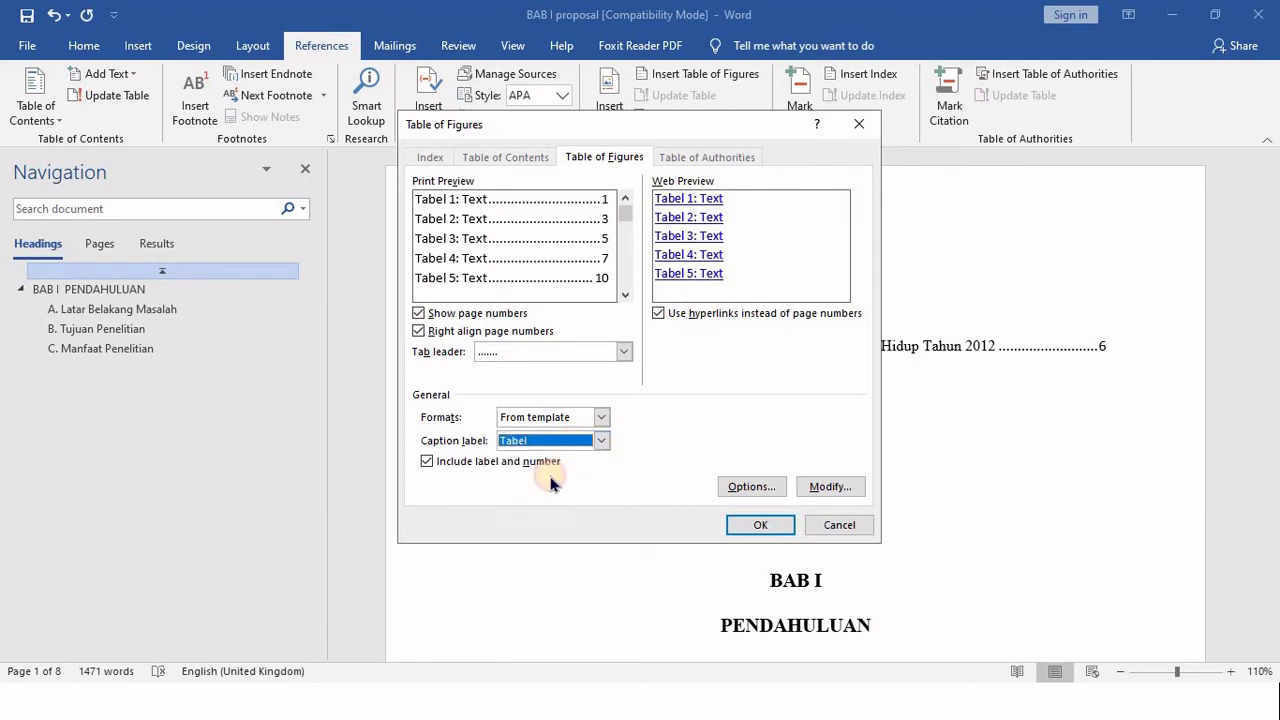
pyautogui.click(760, 525)
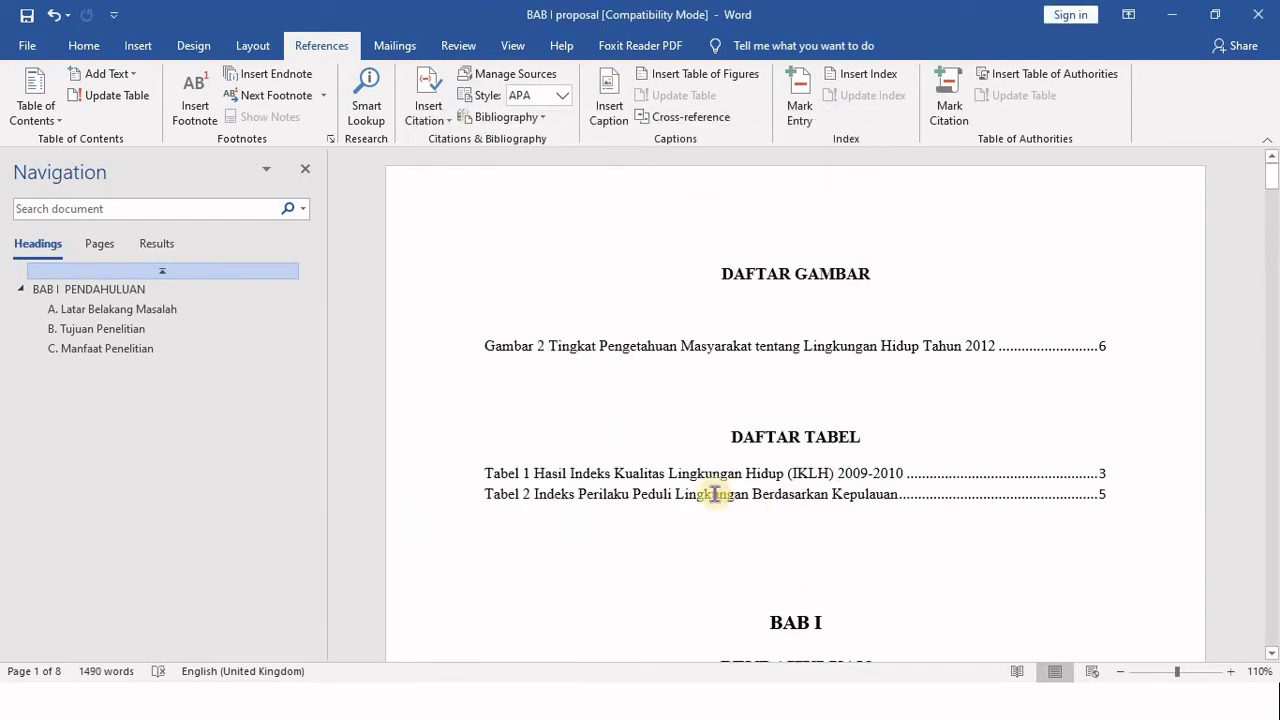
pyautogui.keyDown('ctrl'); pyautogui.click(1104, 483); pyautogui.keyUp('ctrl')
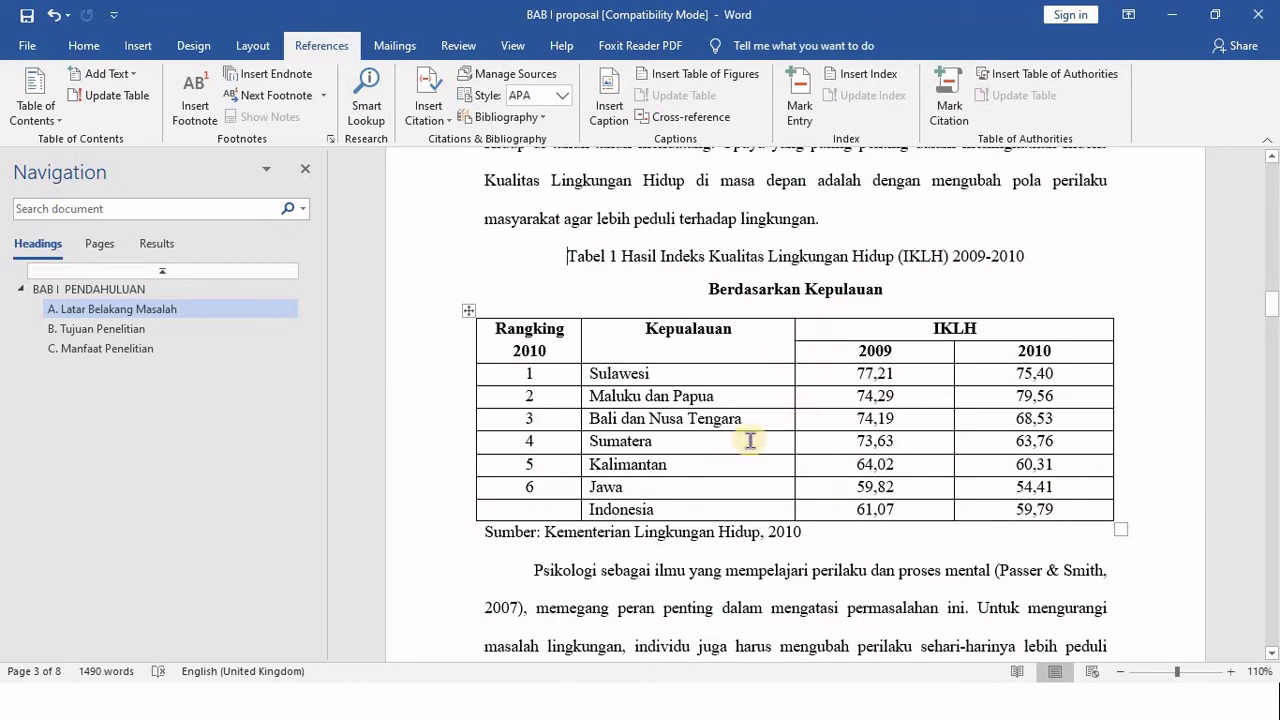
# Add two blank lines above BAB I PENDAHULUAN to push it below the DAFTAR TABEL list
pyautogui.scroll(-2, 695, 492)
pyautogui.scroll(-3, 695, 495)
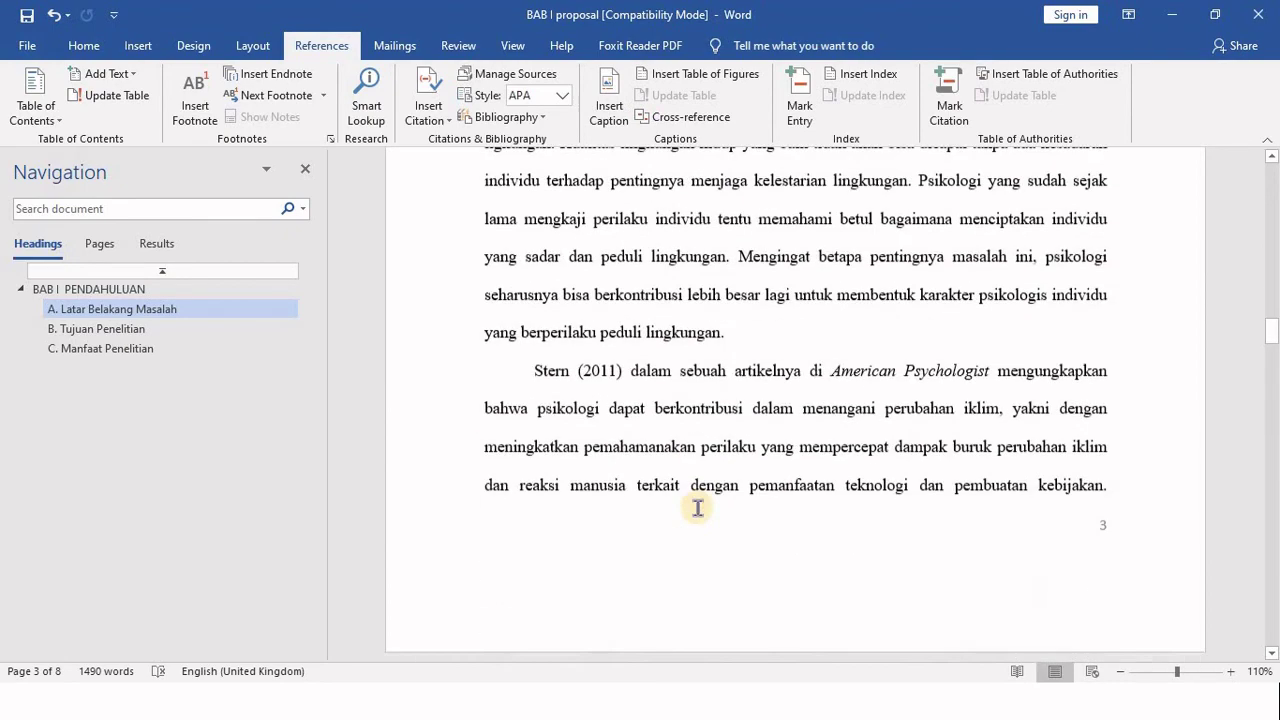
pyautogui.scroll(-3, 695, 500)
pyautogui.scroll(-3, 695, 505)
pyautogui.scroll(-5, 600, 508)
pyautogui.scroll(-4, 700, 510)
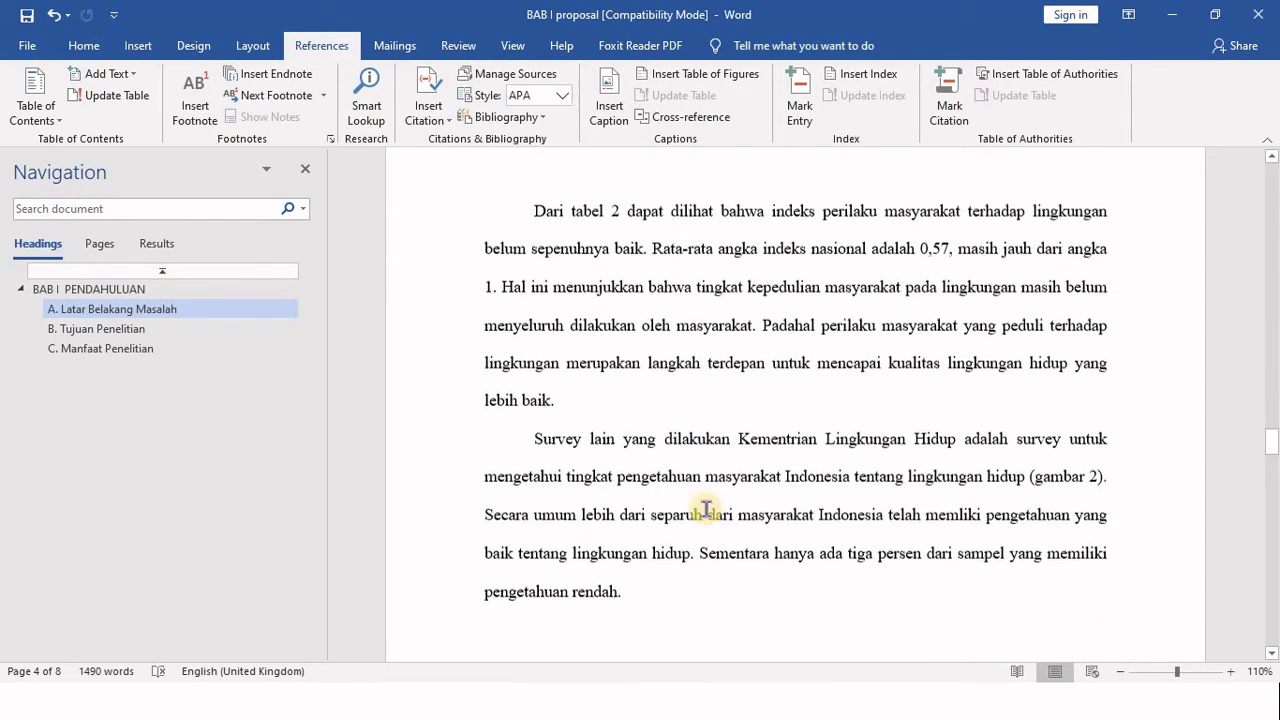
pyautogui.scroll(-1, 850, 510)
pyautogui.scroll(4, 918, 505)
pyautogui.scroll(5, 918, 505)
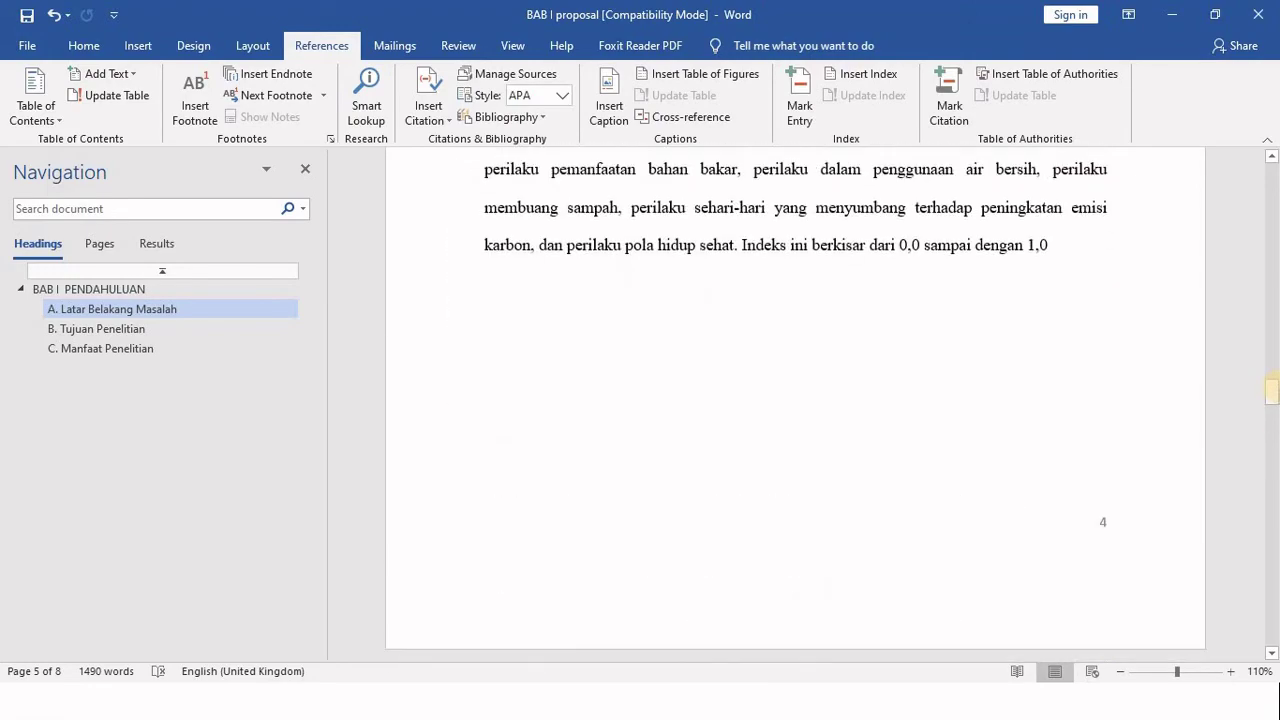
pyautogui.moveTo(1275, 332); pyautogui.dragTo(1272, 175)
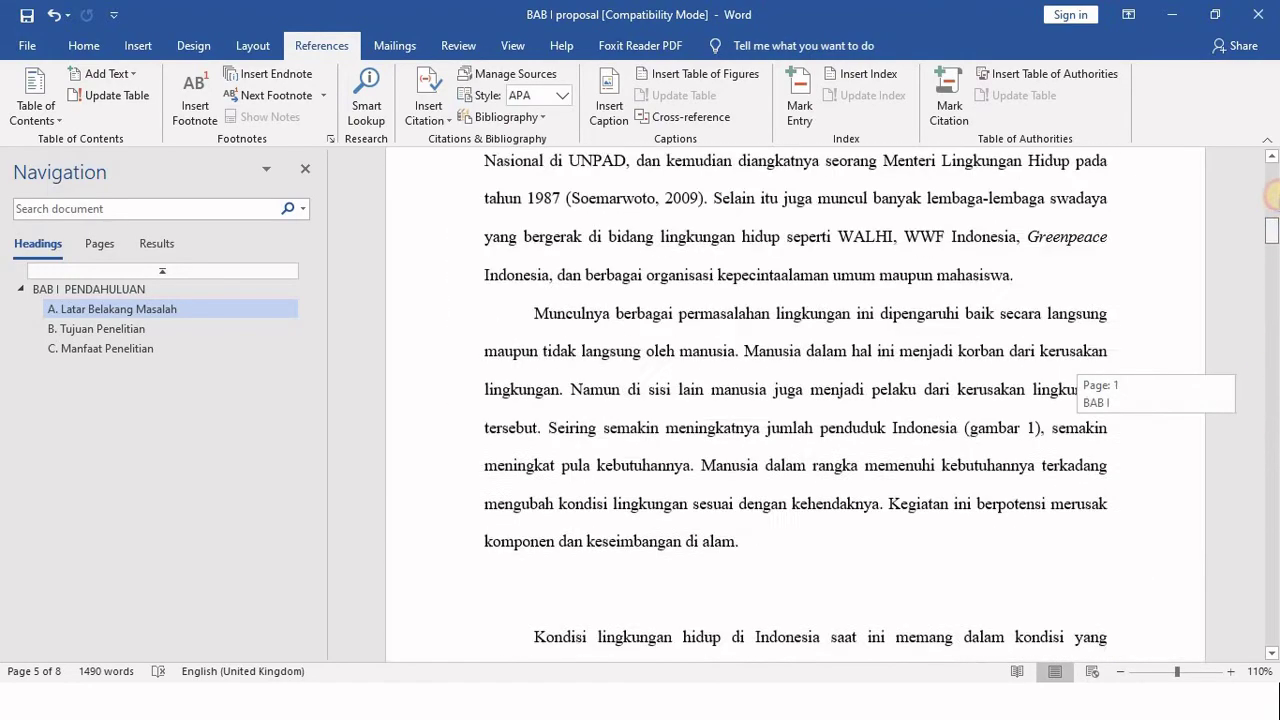
pyautogui.scroll(3, 943, 338)
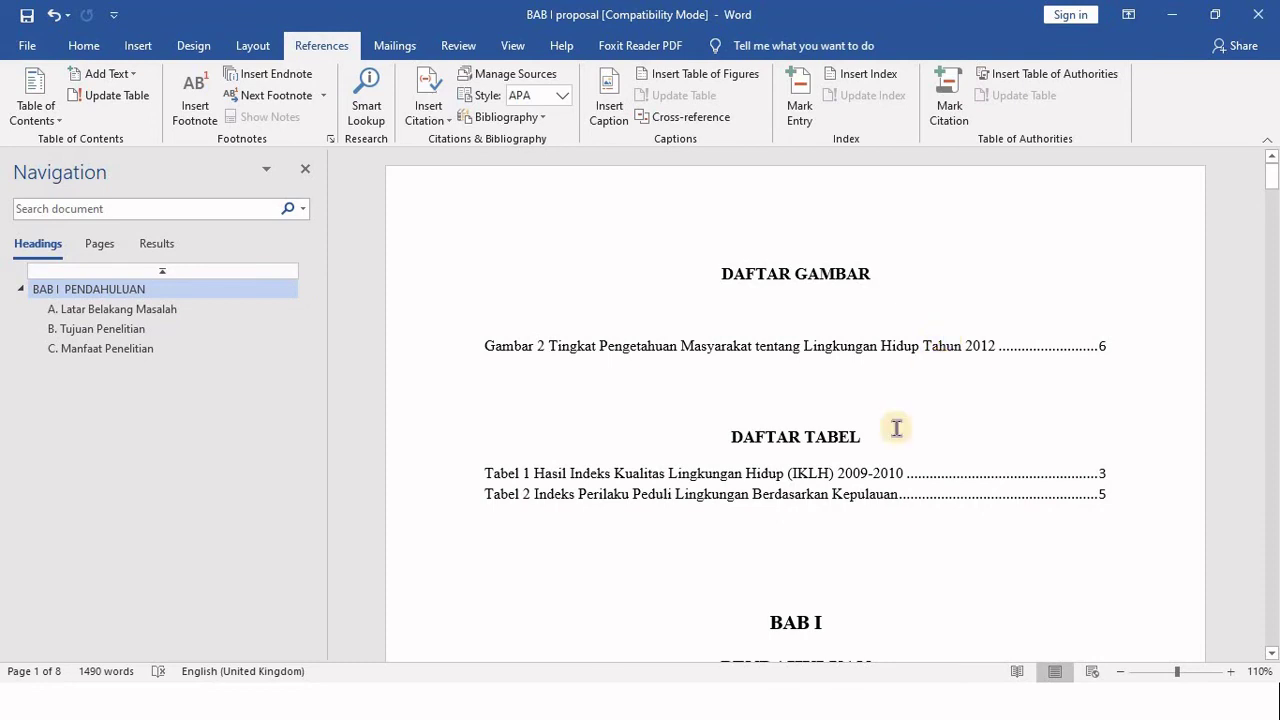
pyautogui.scroll(-3, 903, 400)
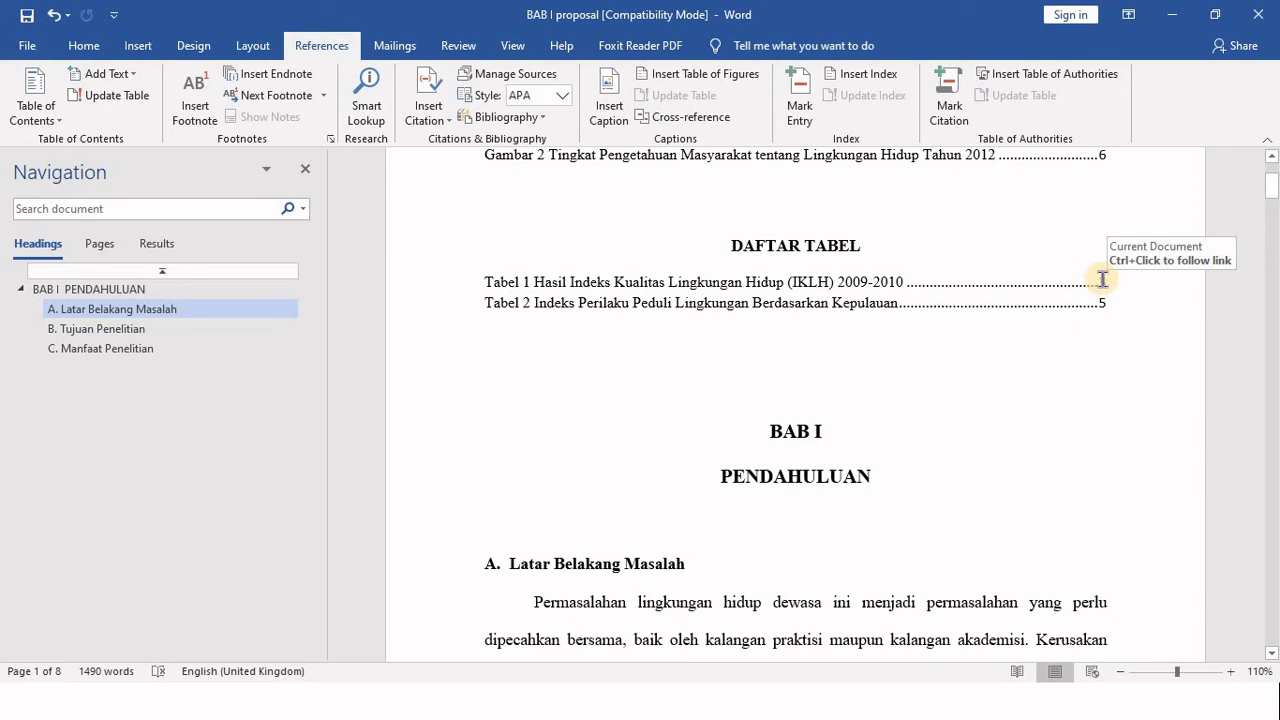
pyautogui.scroll(-2, 751, 357)
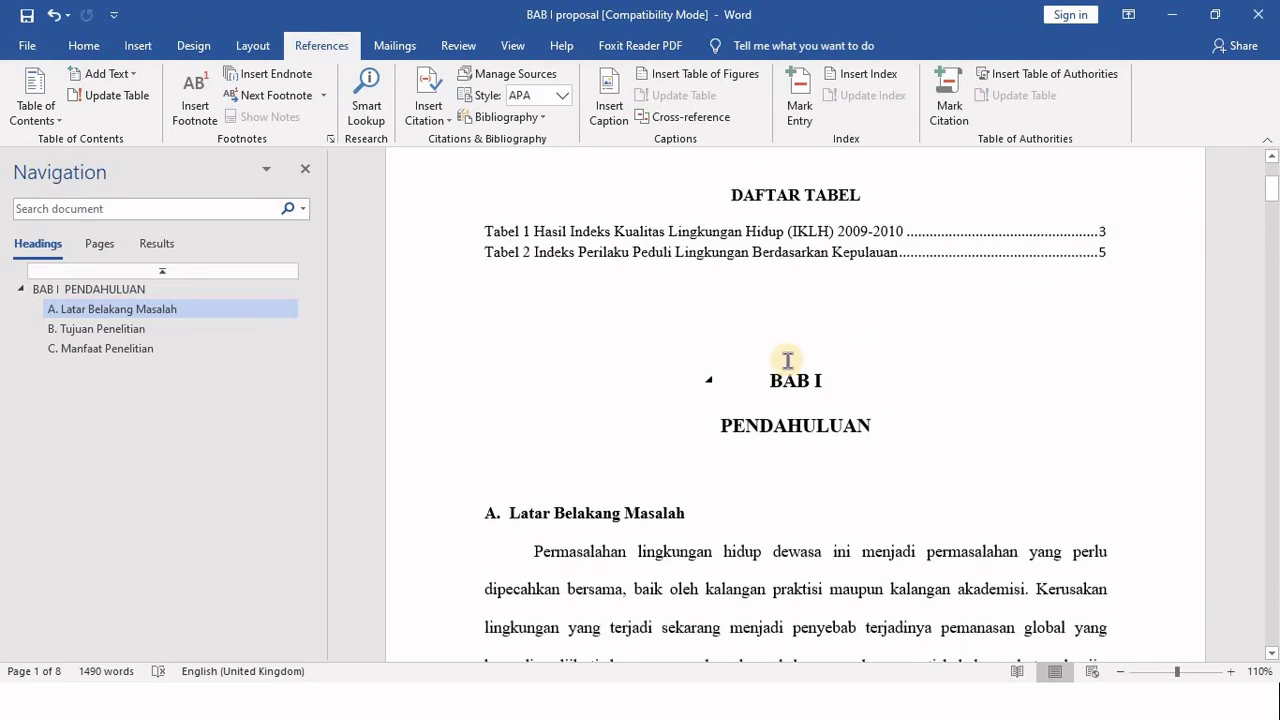
pyautogui.click(805, 285)
pyautogui.press('Return')
pyautogui.press('Return')
pyautogui.press('Return')
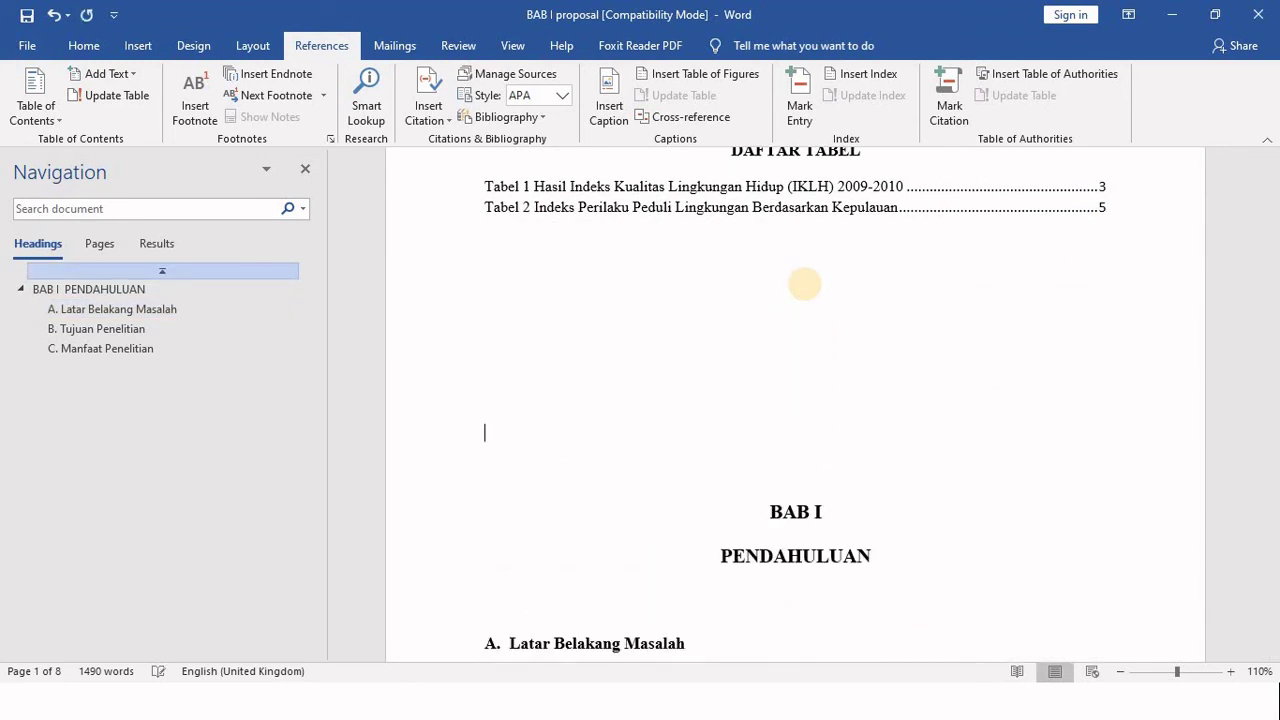
pyautogui.press('Return')
pyautogui.press('Return')
pyautogui.press('Return')
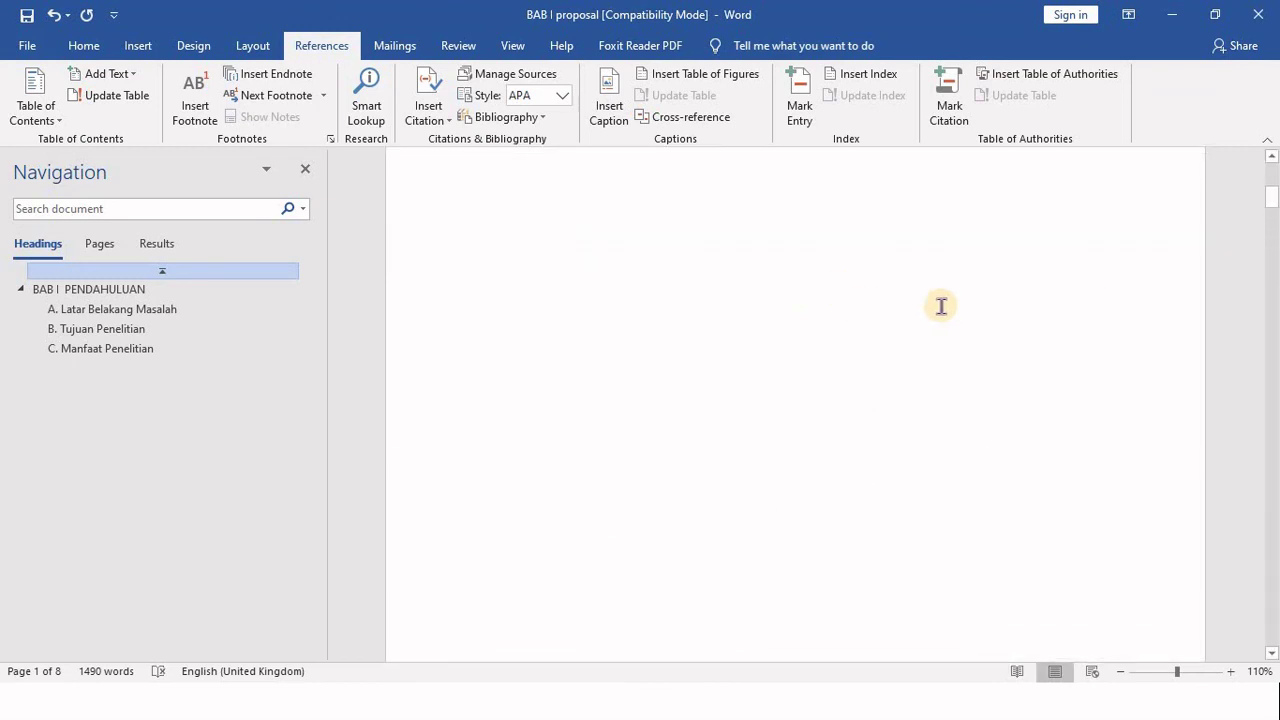
pyautogui.scroll(5, 940, 306)
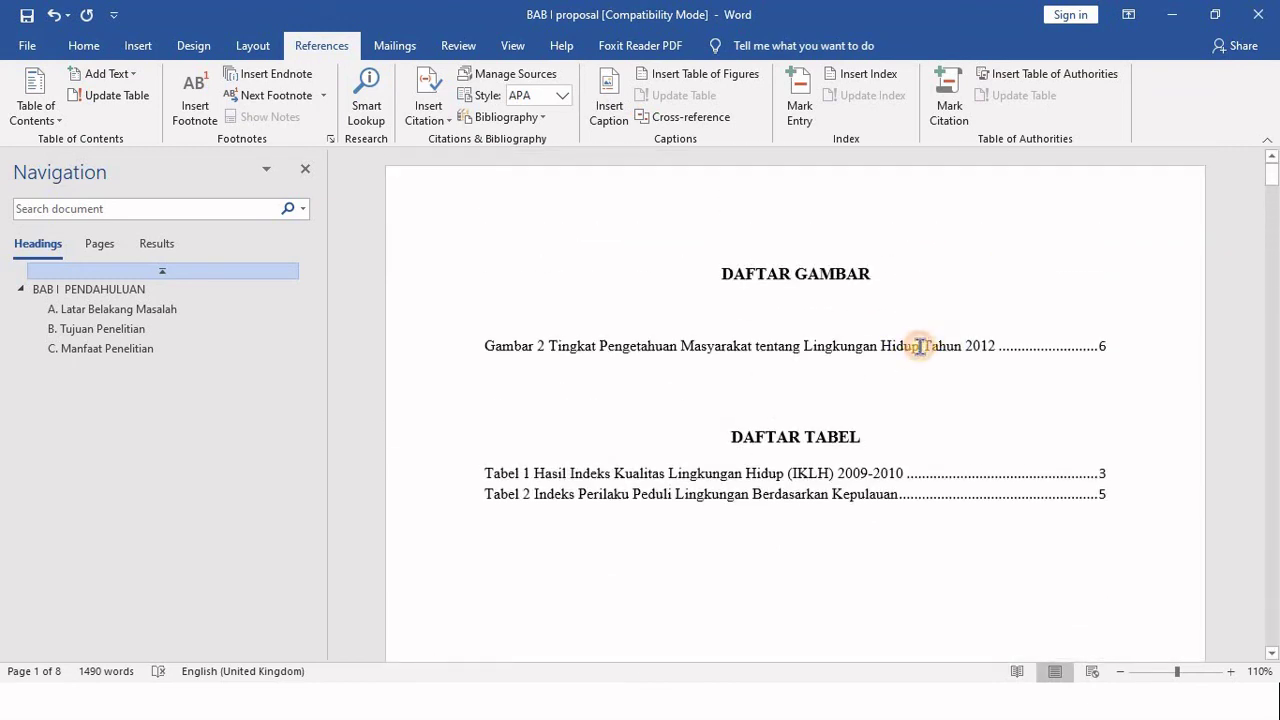
# Update only the page numbers in the DAFTAR GAMBAR list so its figure entry shows page 7
pyautogui.click(913, 348)
pyautogui.rightClick(920, 347)
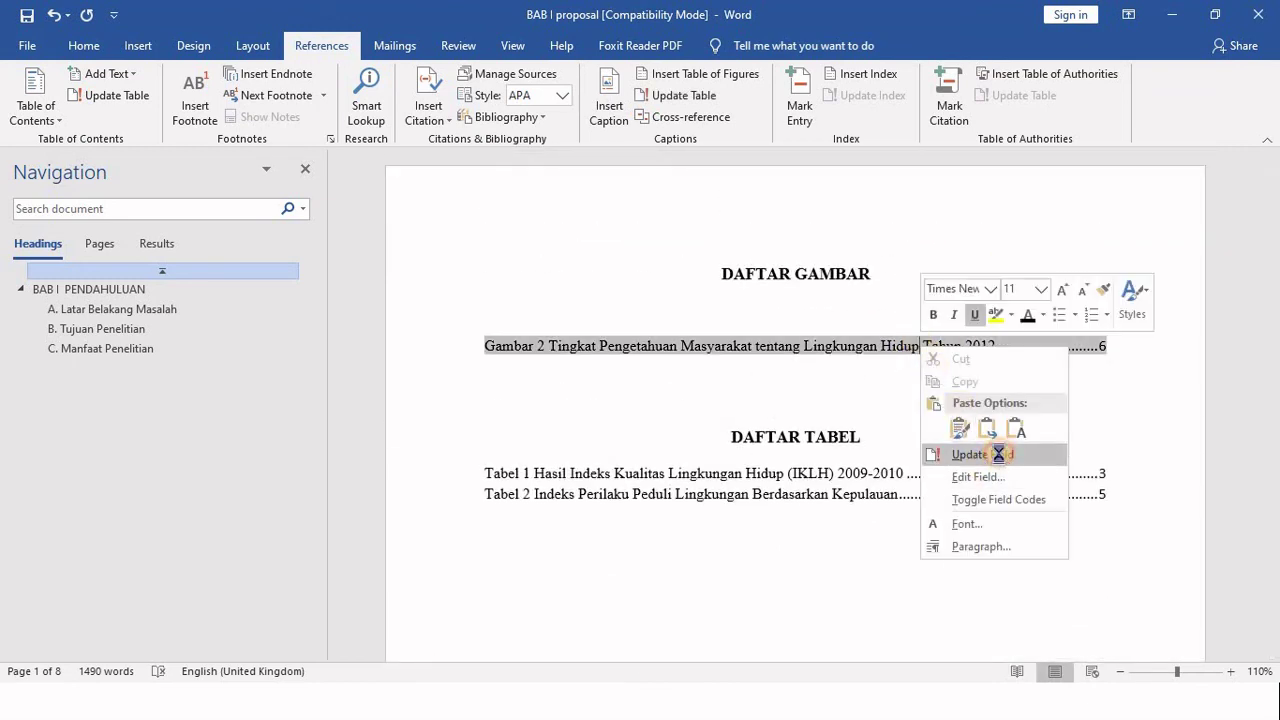
pyautogui.click(982, 454)
pyautogui.click(795, 259)
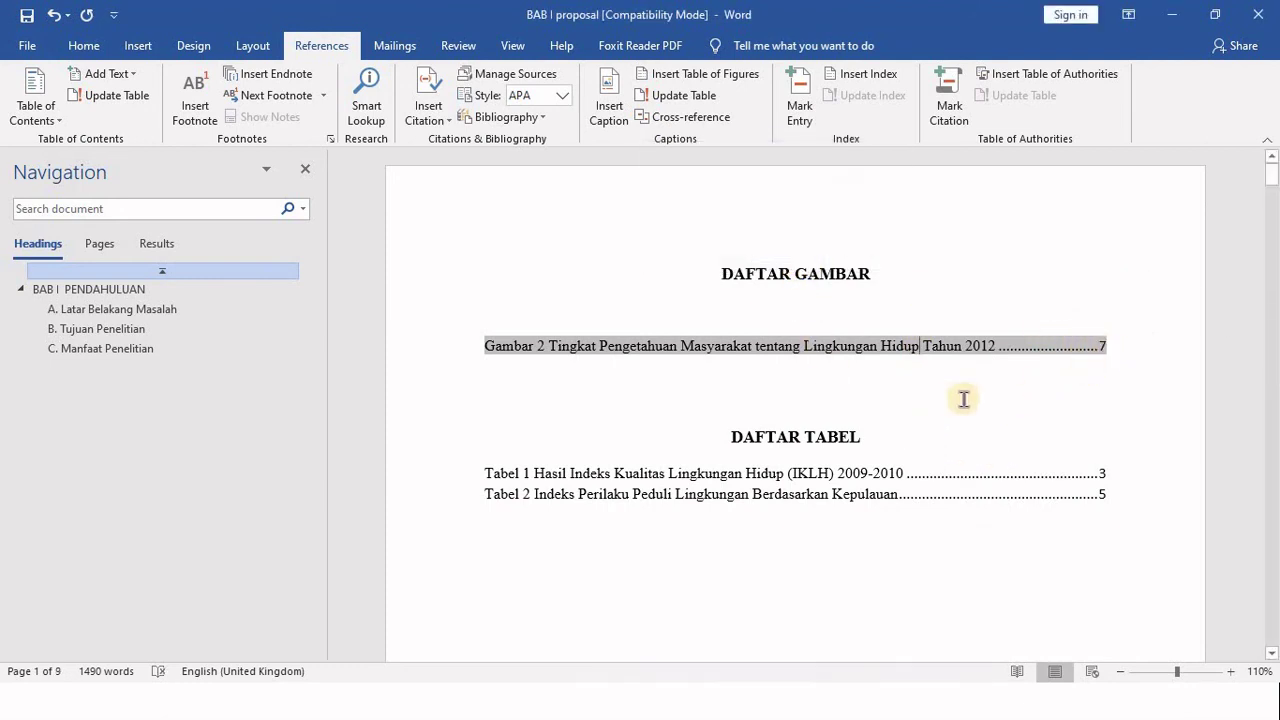
pyautogui.click(955, 399)
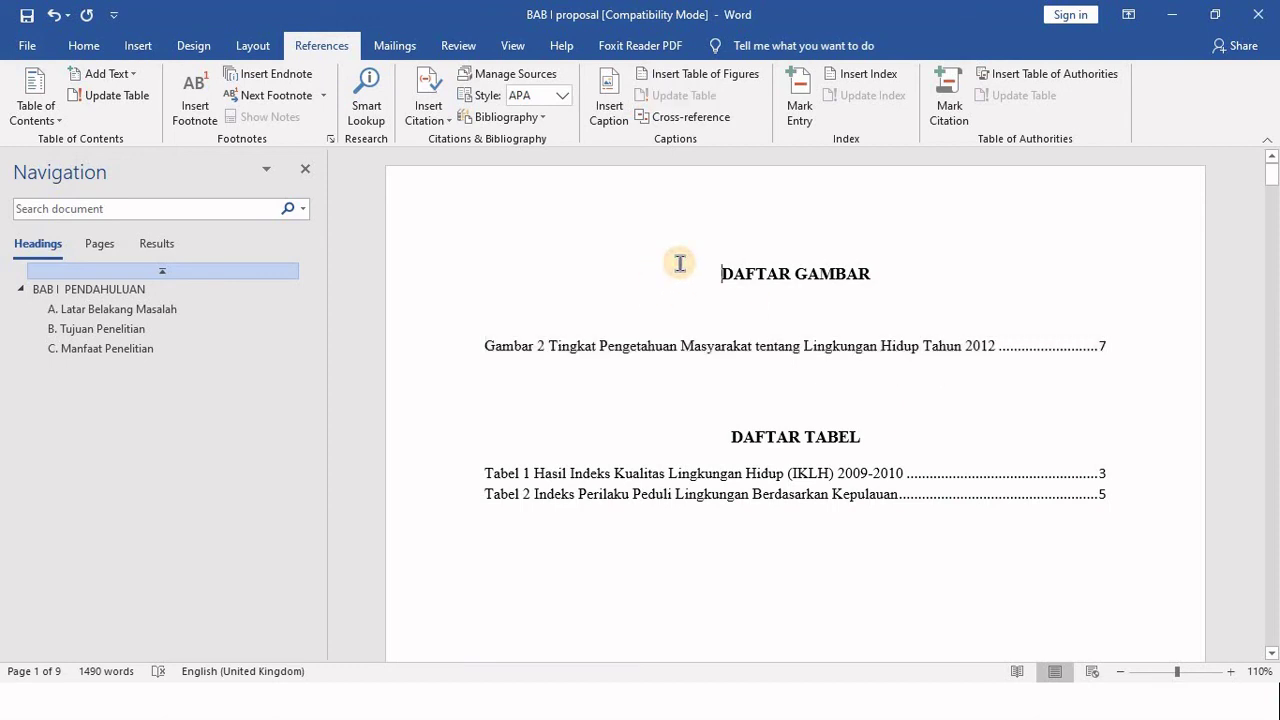
pyautogui.hotkey('ctrl', 'a')
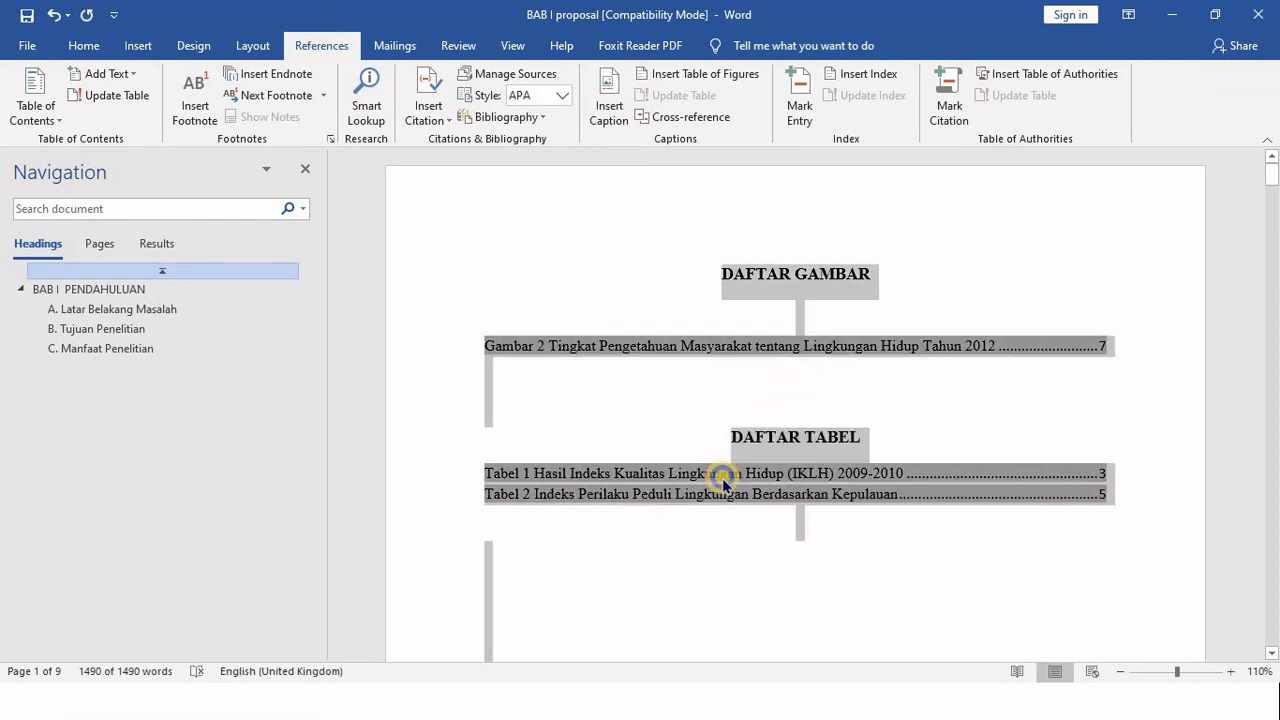
# Update page numbers only in both lists, so Tabel 1 shows page 4 and Tabel 2 page 6
pyautogui.rightClick(724, 480)
pyautogui.click(800, 386)
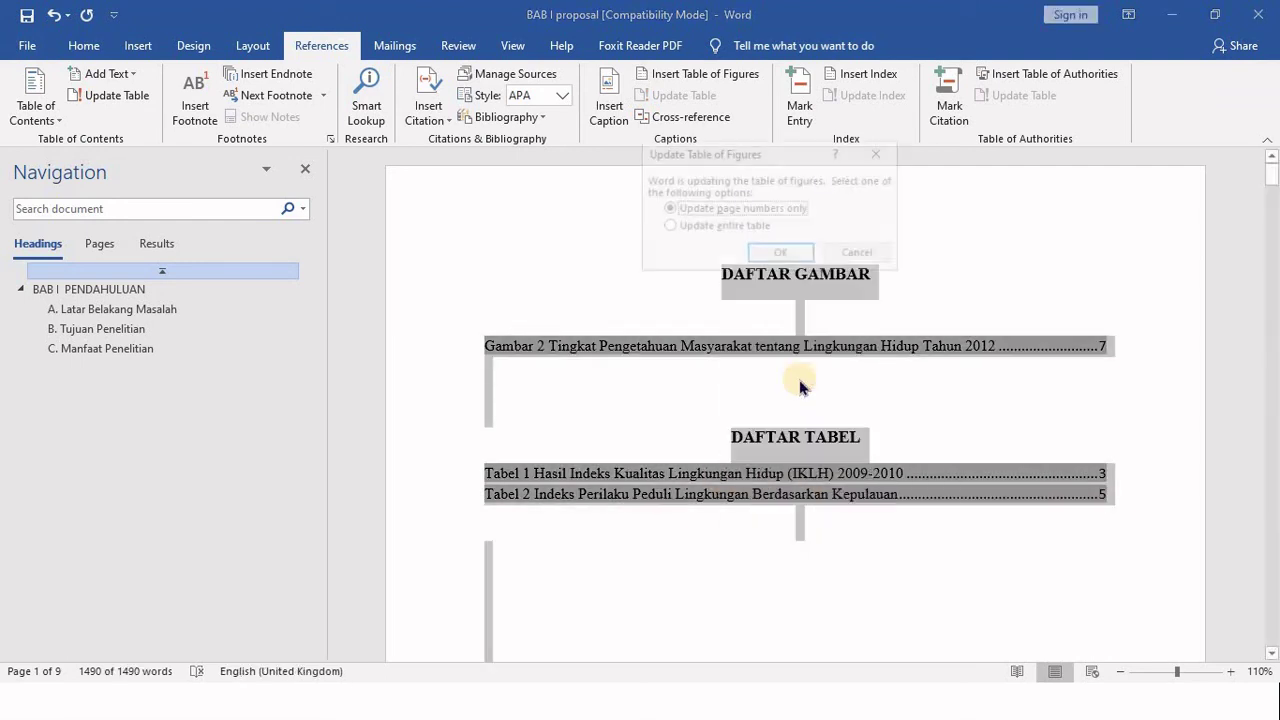
pyautogui.click(764, 256)
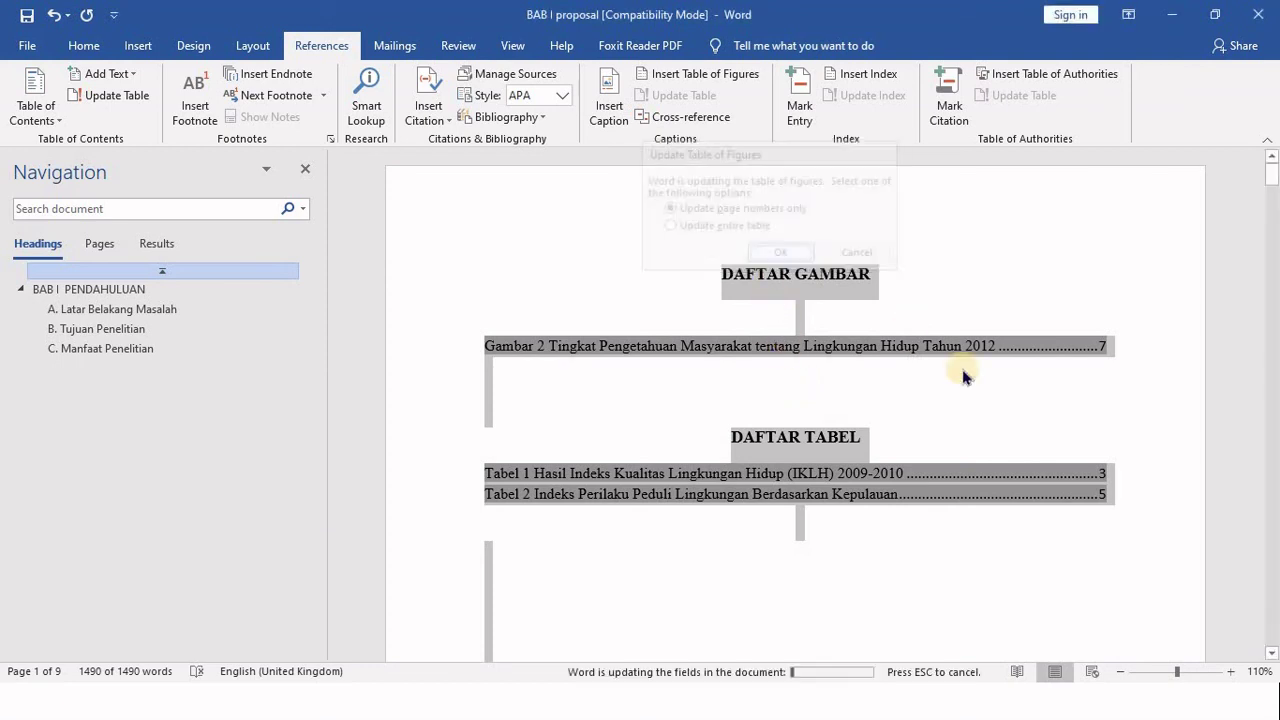
pyautogui.click(785, 253)
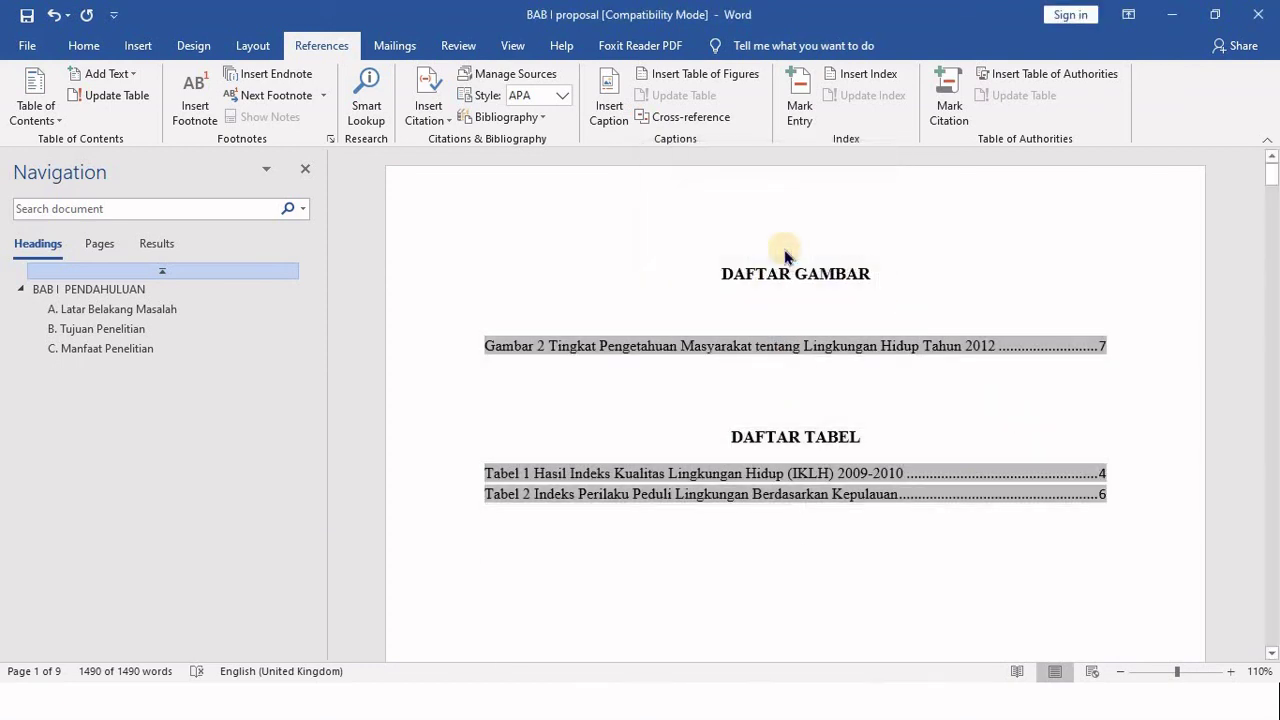
pyautogui.click(1091, 450)
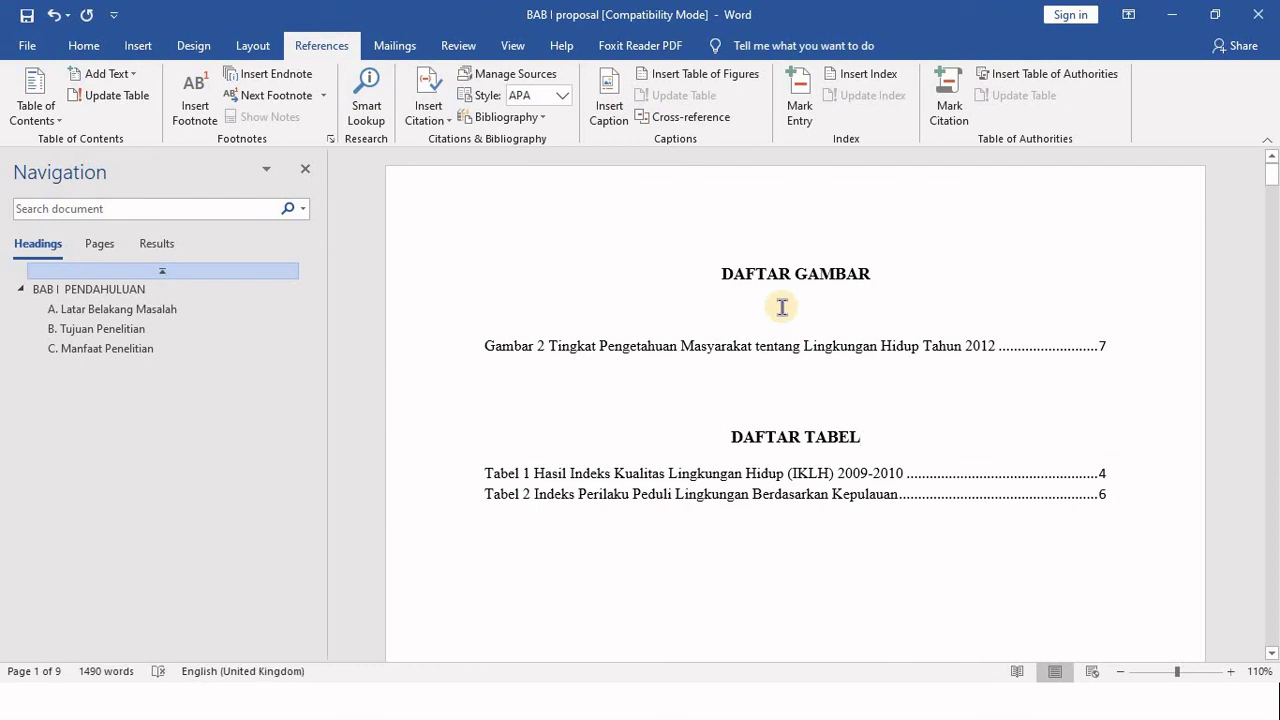